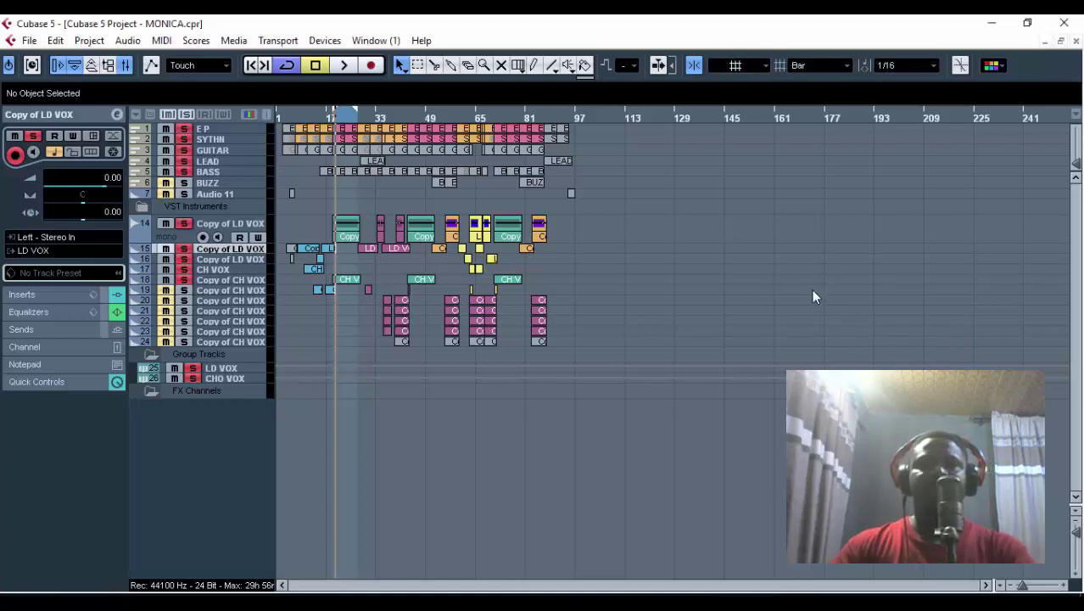
{"action": "key", "text": "h"}
{"action": "key", "text": "h"}
{"action": "key", "text": "h"}
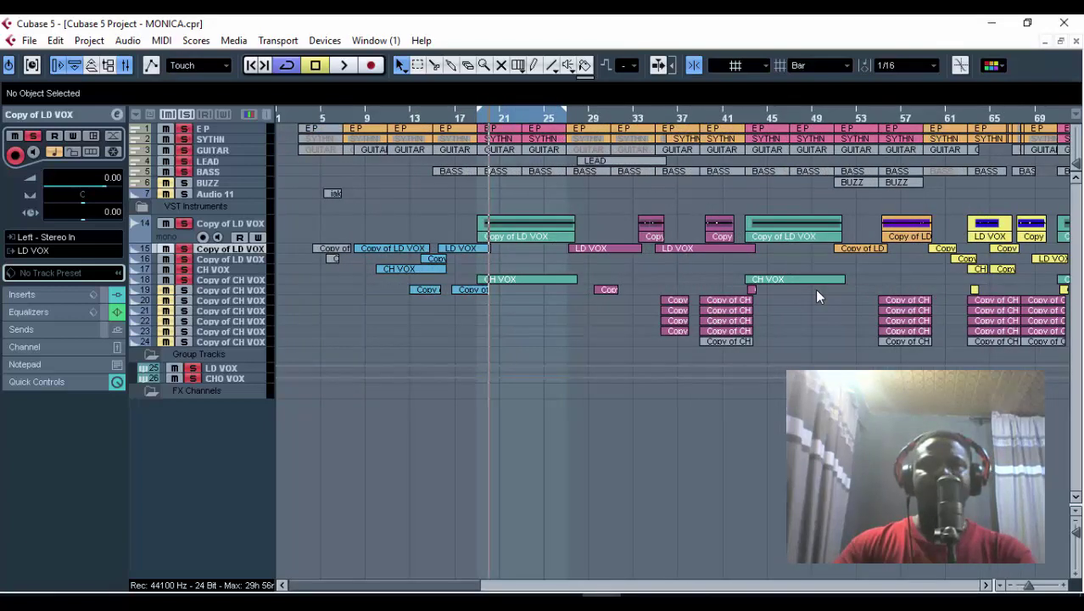
{"action": "key", "text": "h"}
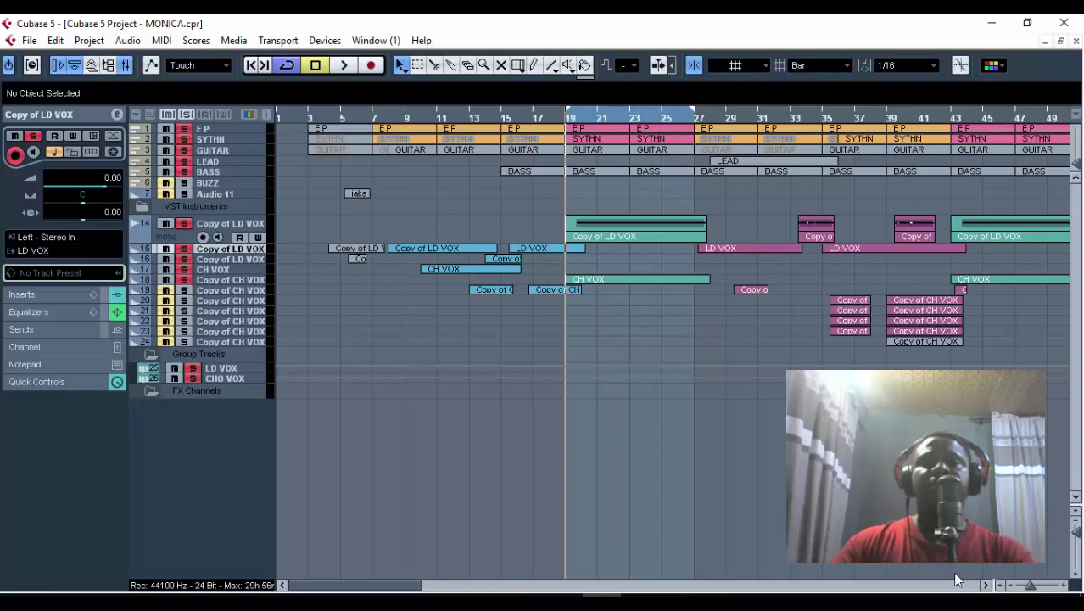
{"action": "left_click_drag", "start_coordinate": [1037, 589], "coordinate": [1032, 589]}
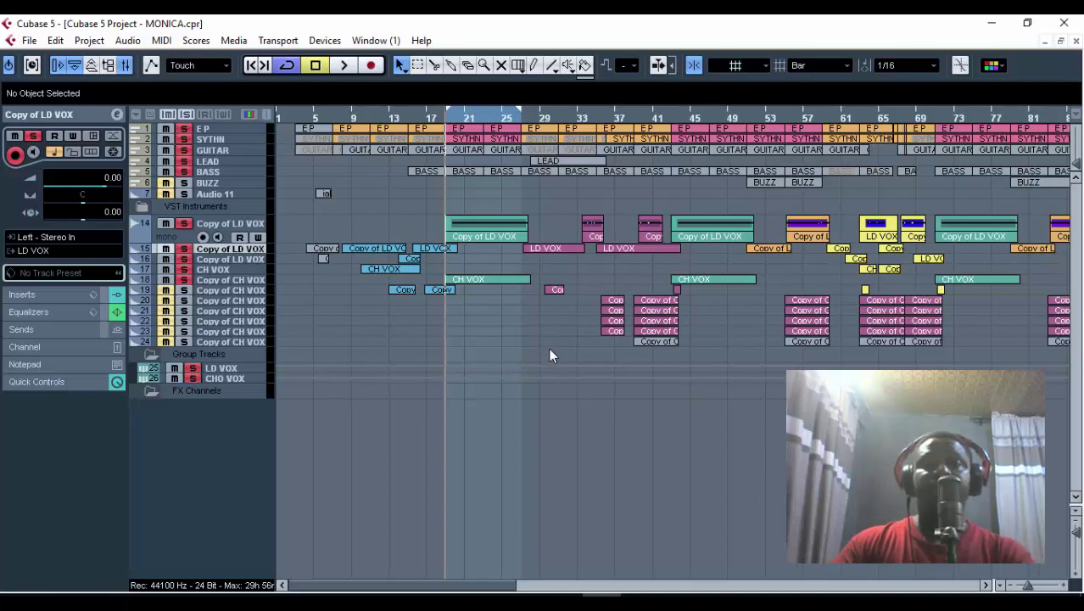
{"action": "key", "text": "h"}
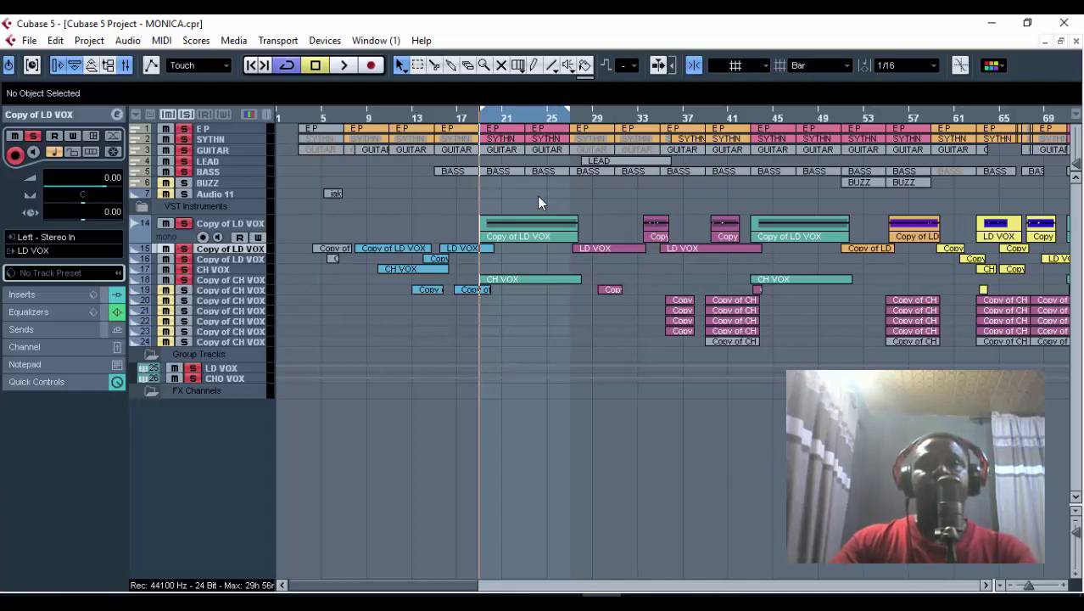
{"action": "key", "text": "g"}
{"action": "key", "text": "g"}
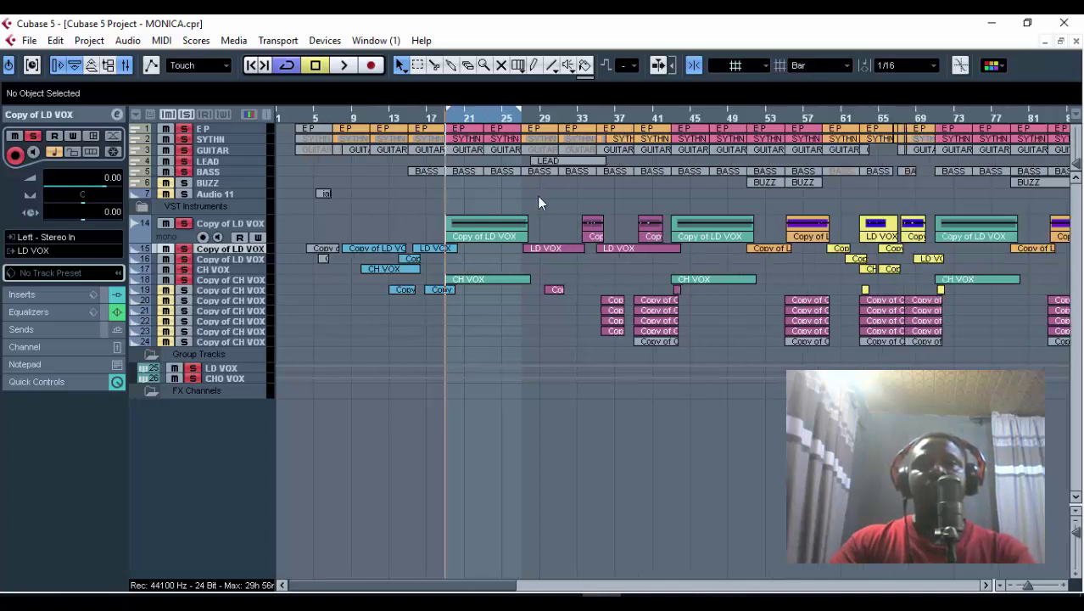
{"action": "left_click_drag", "start_coordinate": [454, 166], "coordinate": [453, 166]}
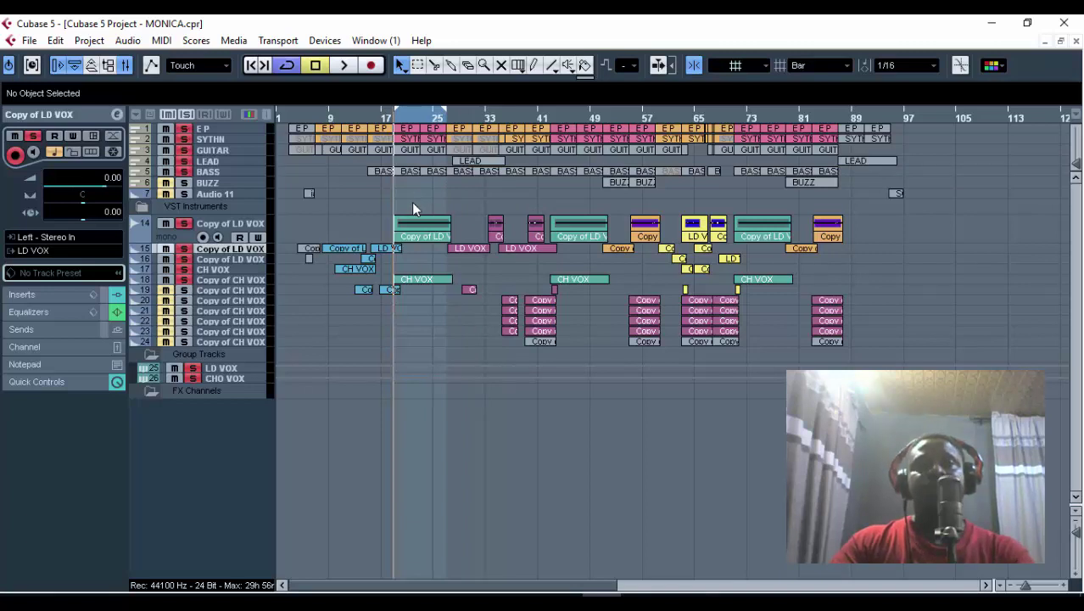
Play the soloed arrangement briefly from bar 19 and stop it.
{"action": "key", "text": "h"}
{"action": "key", "text": "g"}
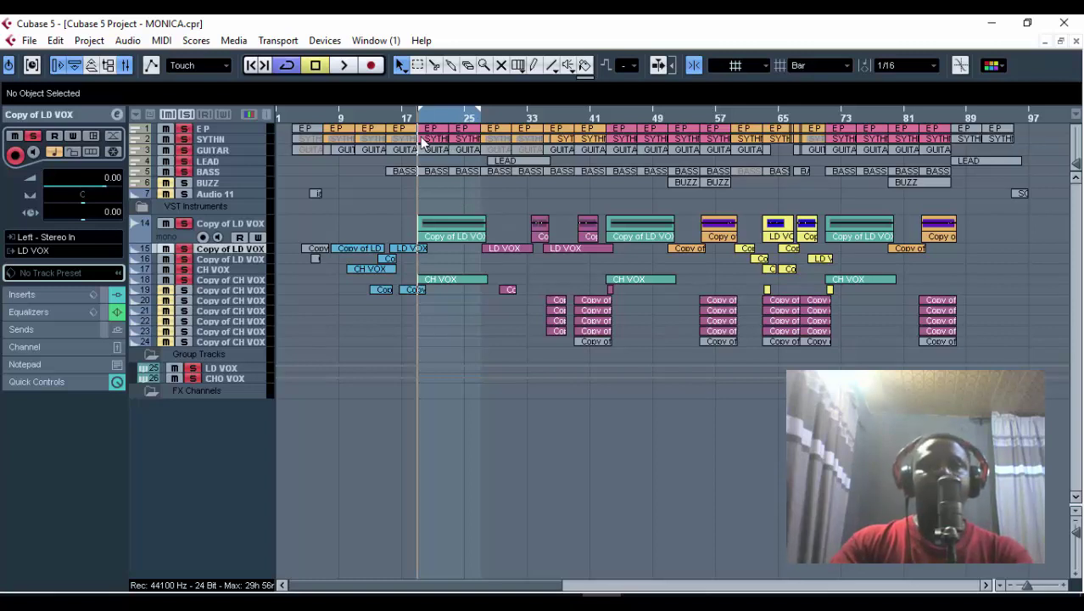
{"action": "key", "text": "space"}
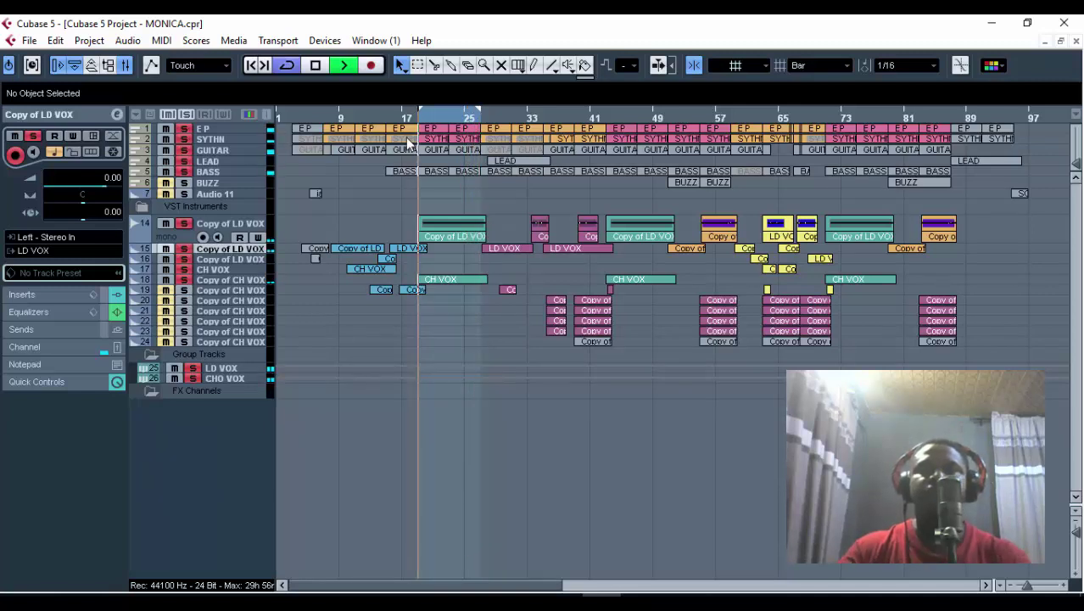
{"action": "key", "text": "space"}
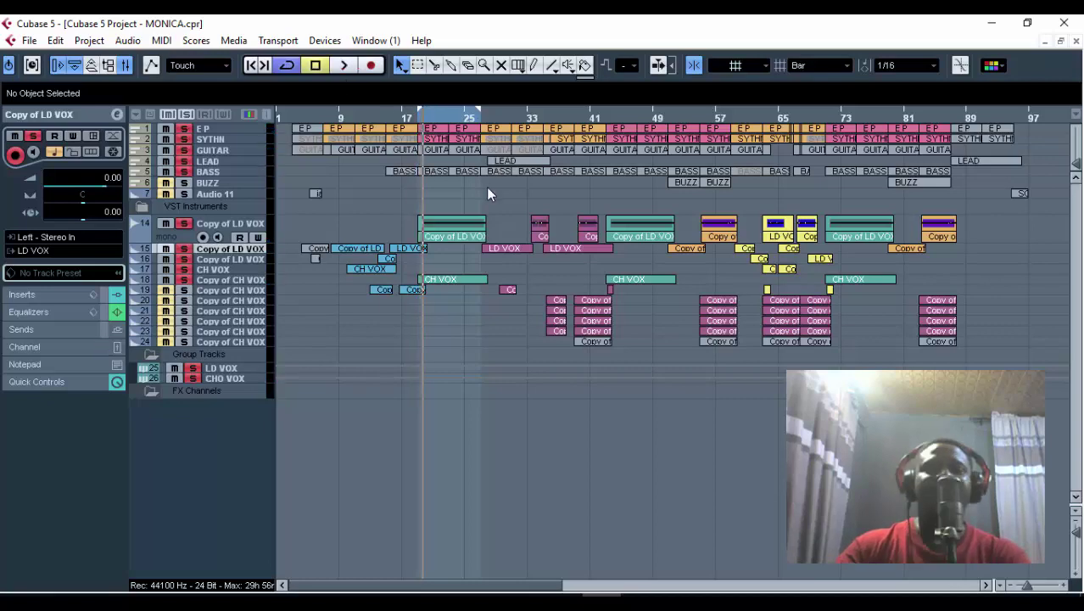
{"action": "key", "text": "h"}
{"action": "key", "text": "h"}
{"action": "key", "text": "h"}
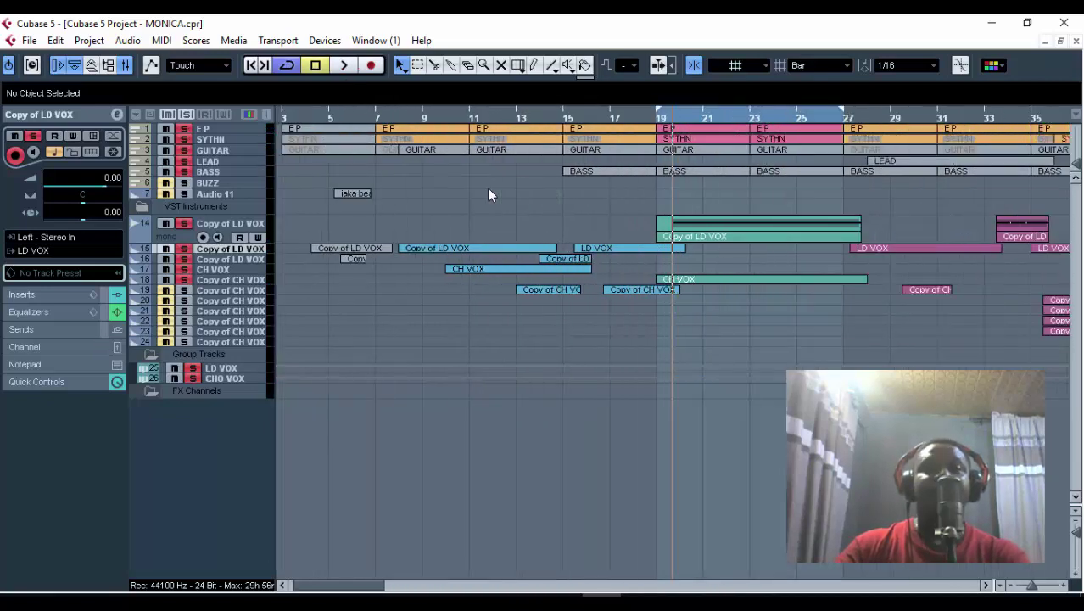
{"action": "key", "text": "g"}
{"action": "key", "text": "g"}
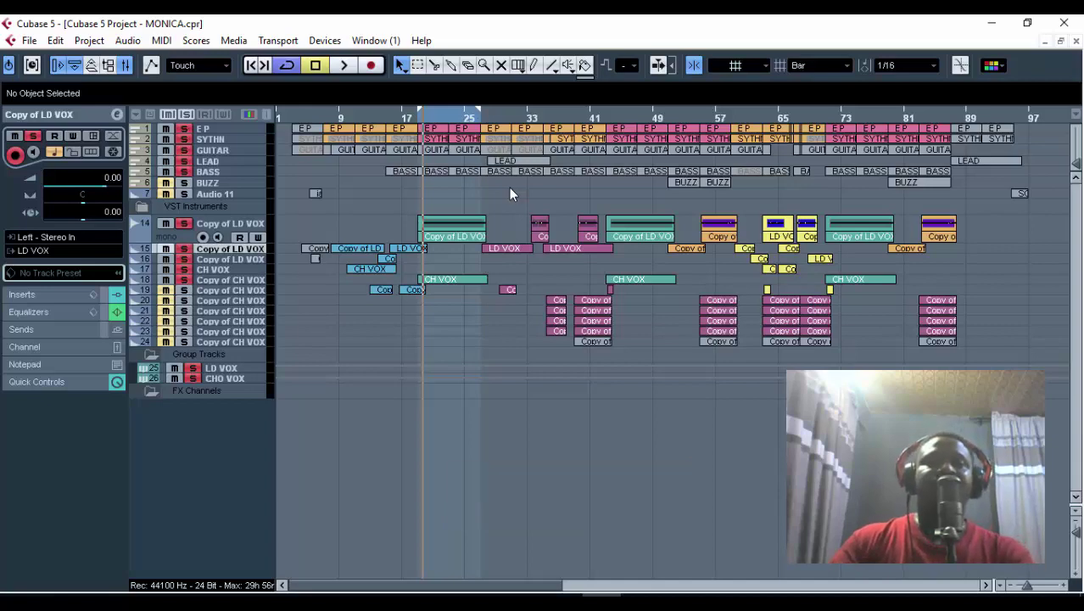
{"action": "key", "text": "h"}
{"action": "key", "text": "h"}
{"action": "key", "text": "h"}
{"action": "key", "text": "h"}
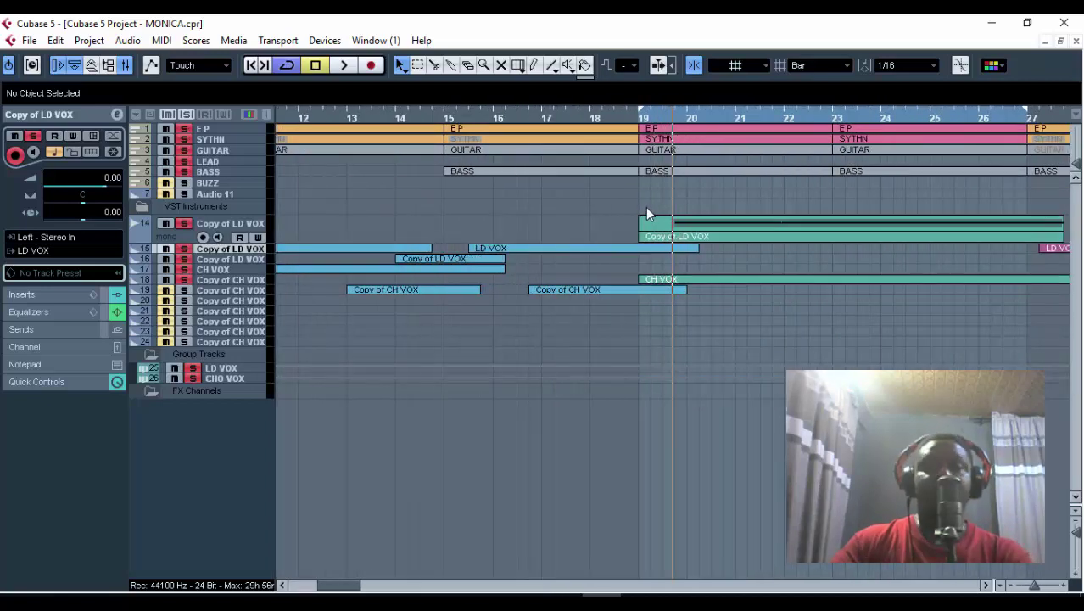
{"action": "key", "text": "g"}
{"action": "key", "text": "g"}
{"action": "key", "text": "g"}
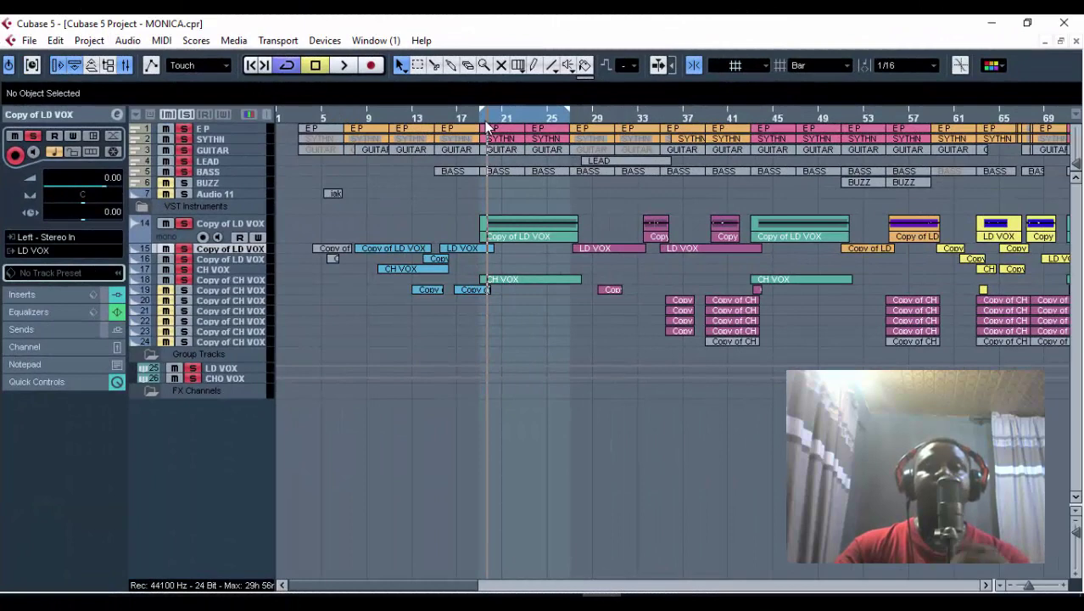
Solo only the Copy of LD VOX vocal on track 14 and play it from bar 19.
{"action": "key", "text": "h"}
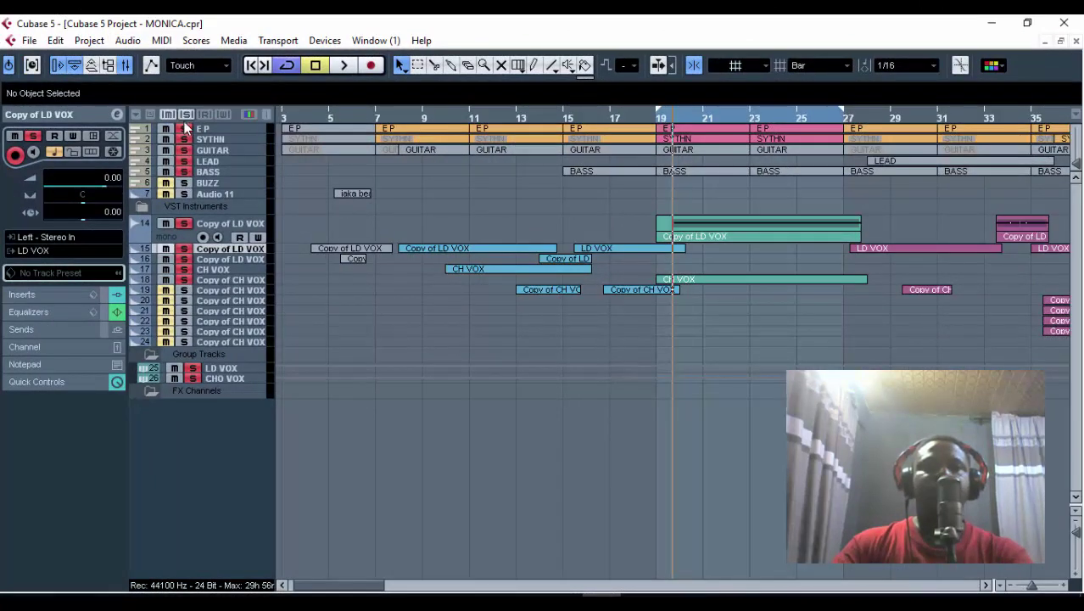
{"action": "left_click", "coordinate": [219, 227]}
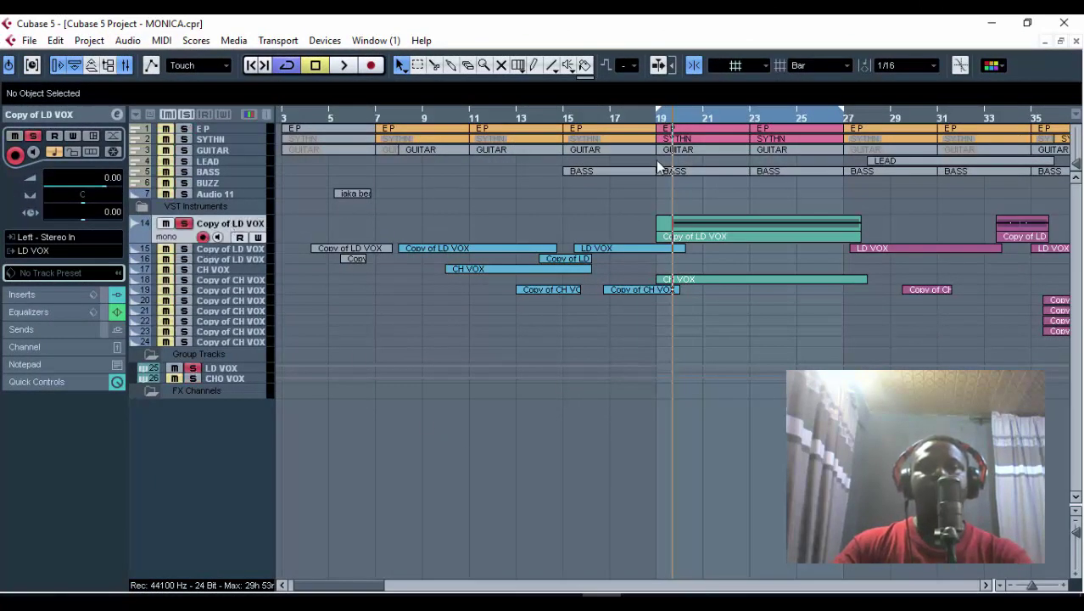
{"action": "left_click", "coordinate": [656, 124]}
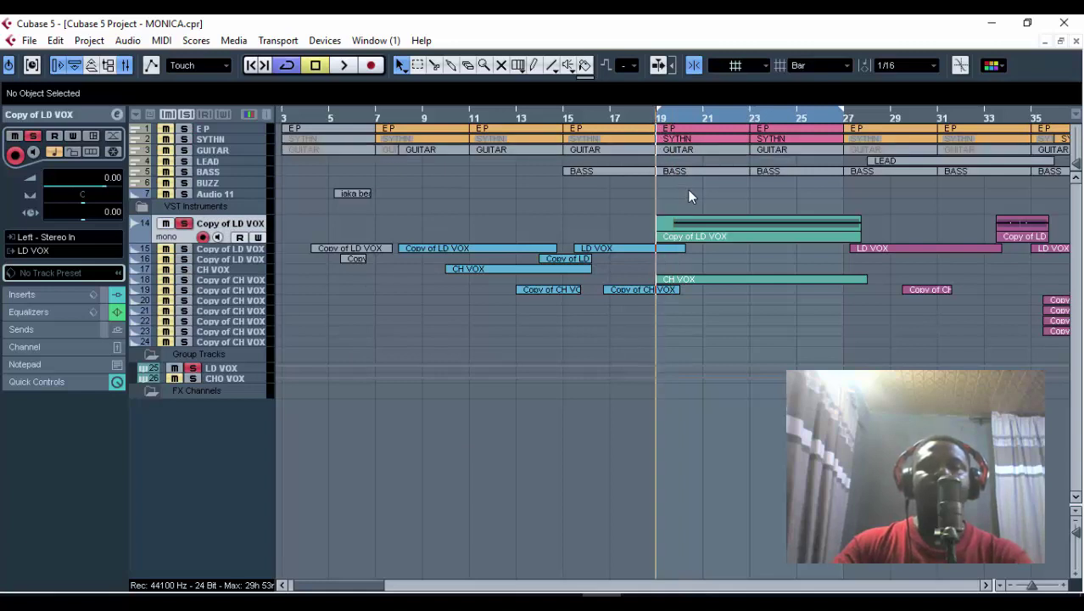
{"action": "key", "text": "g"}
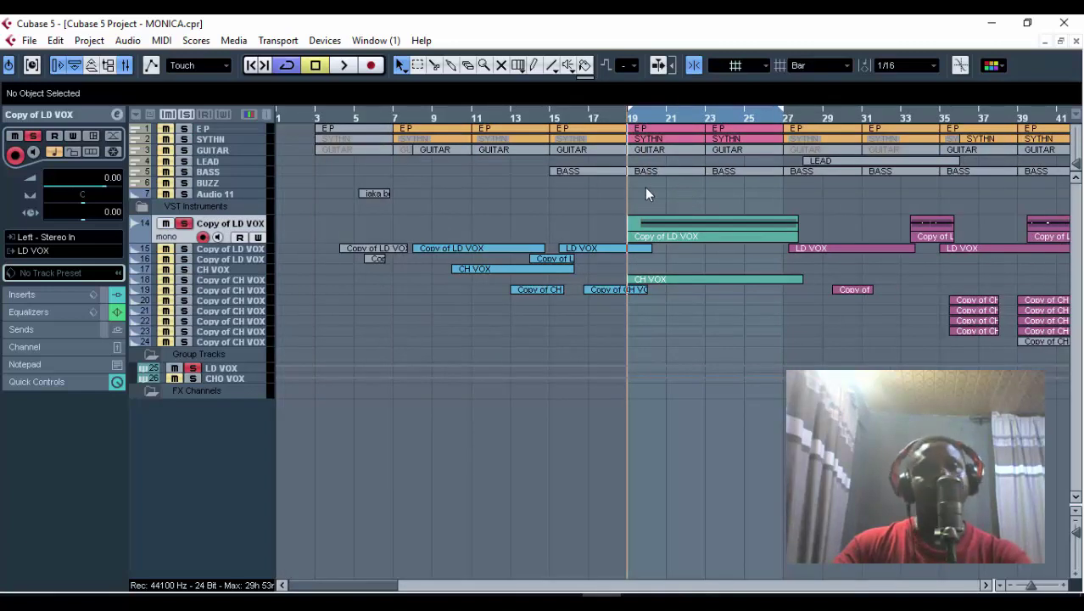
{"action": "key", "text": "space"}
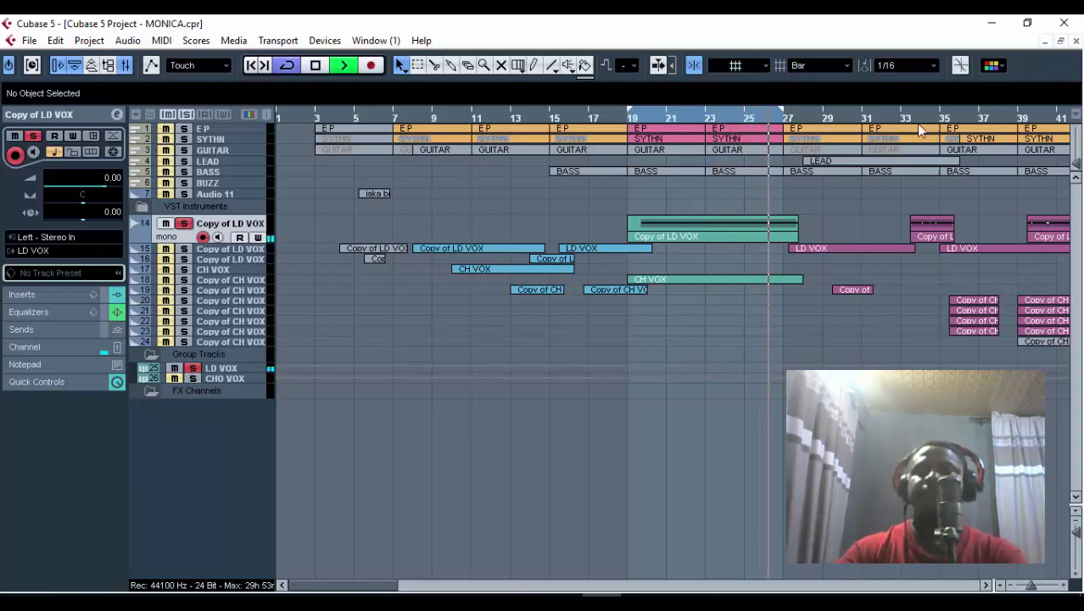
{"action": "key", "text": "space"}
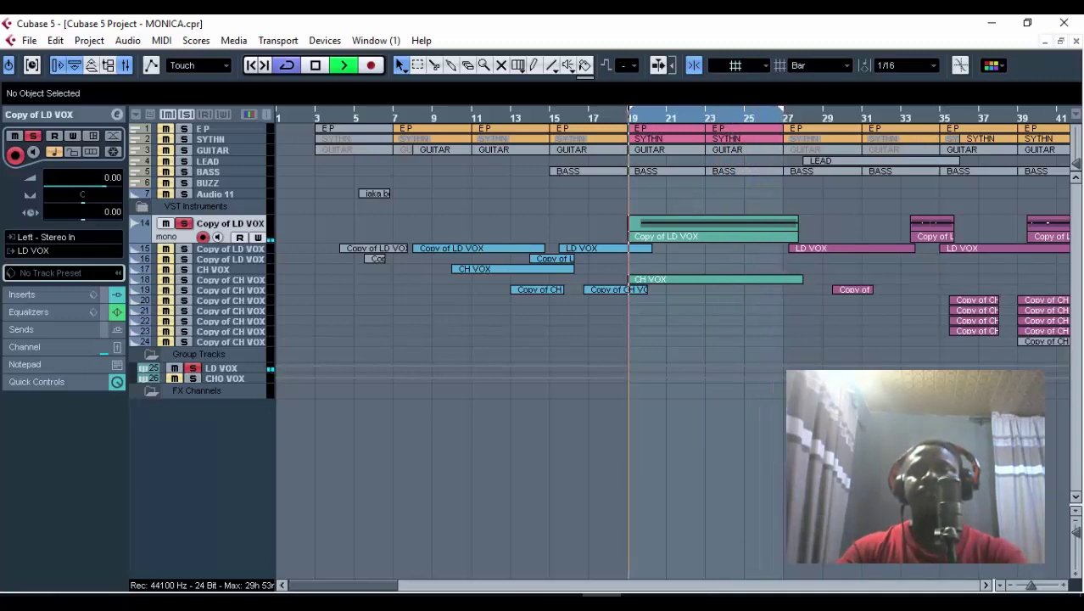
Examine the vocal event inside track 14's Copy of LD VOX part at bar 19 in the Audio Part Editor, and return to the project.
{"action": "double_click", "coordinate": [689, 236]}
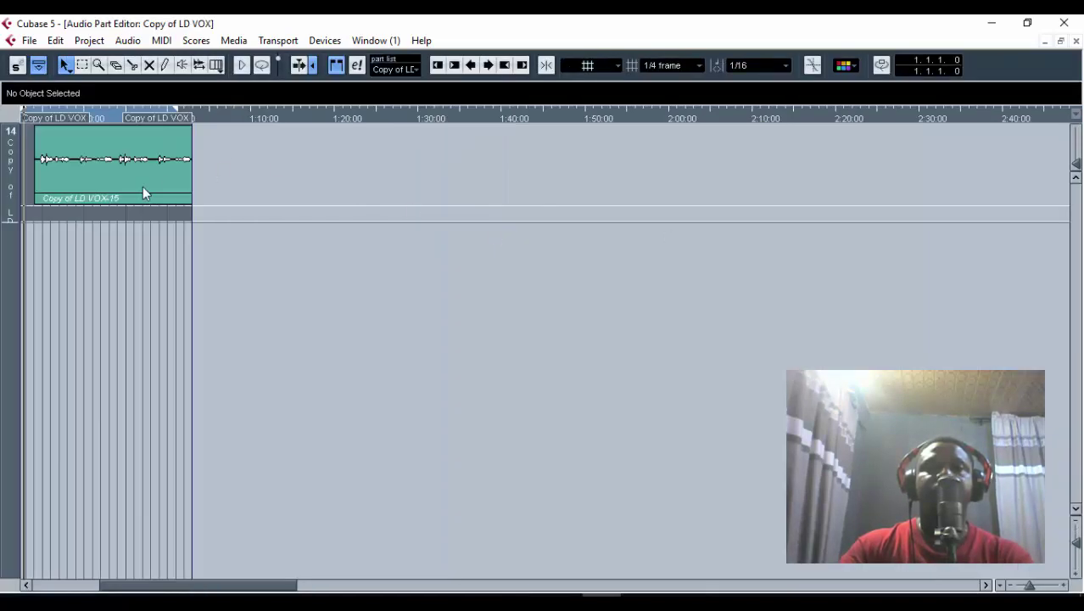
{"action": "left_click", "coordinate": [146, 193]}
{"action": "key", "text": "h"}
{"action": "key", "text": "h"}
{"action": "key", "text": "h"}
{"action": "key", "text": "h"}
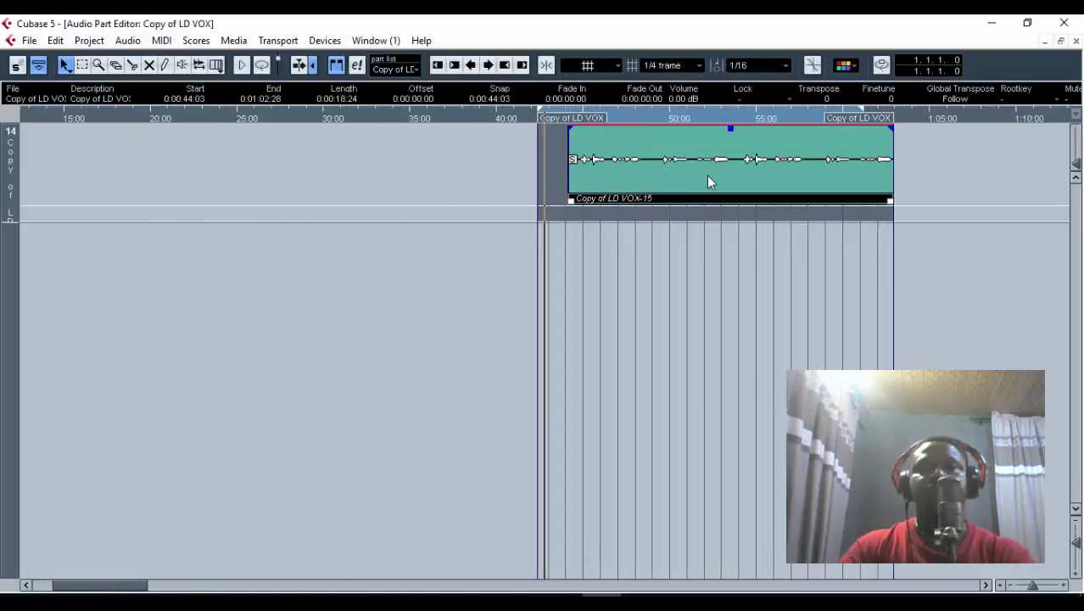
{"action": "key", "text": "g"}
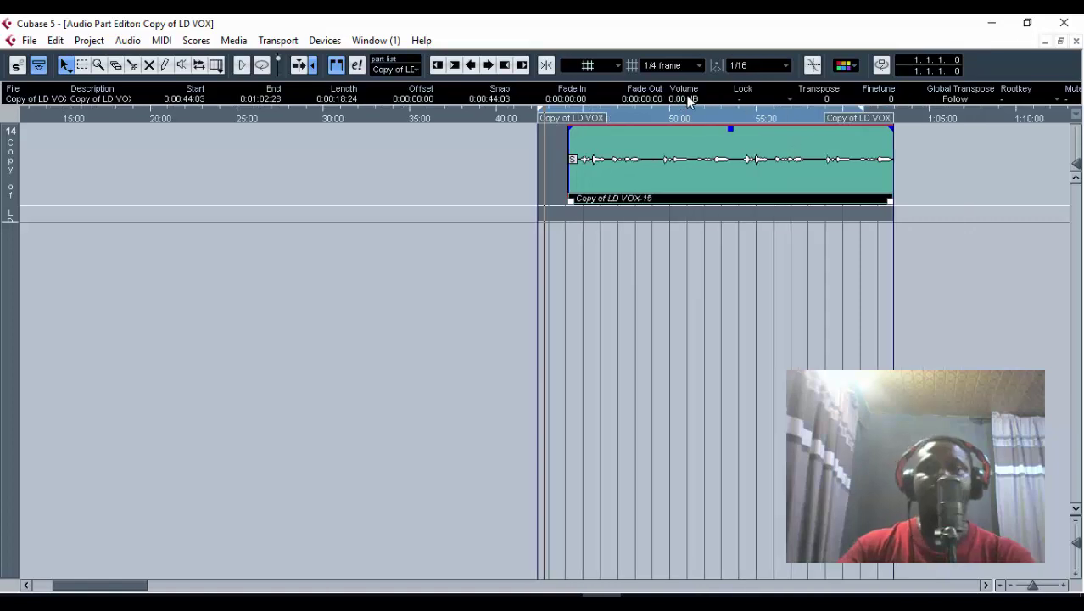
{"action": "key", "text": "ctrl+e"}
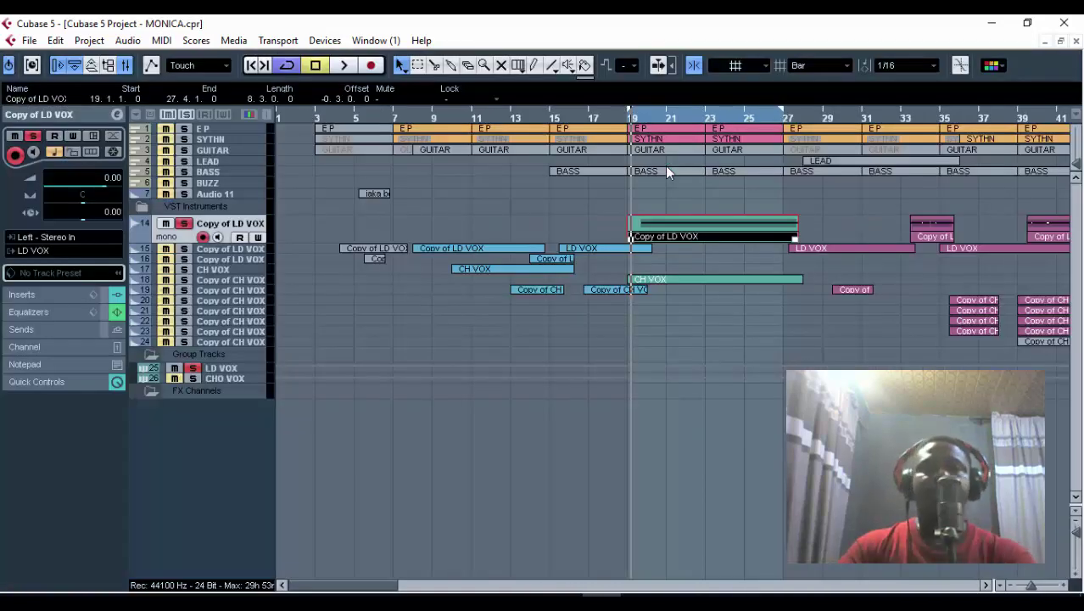
{"action": "left_click", "coordinate": [721, 200]}
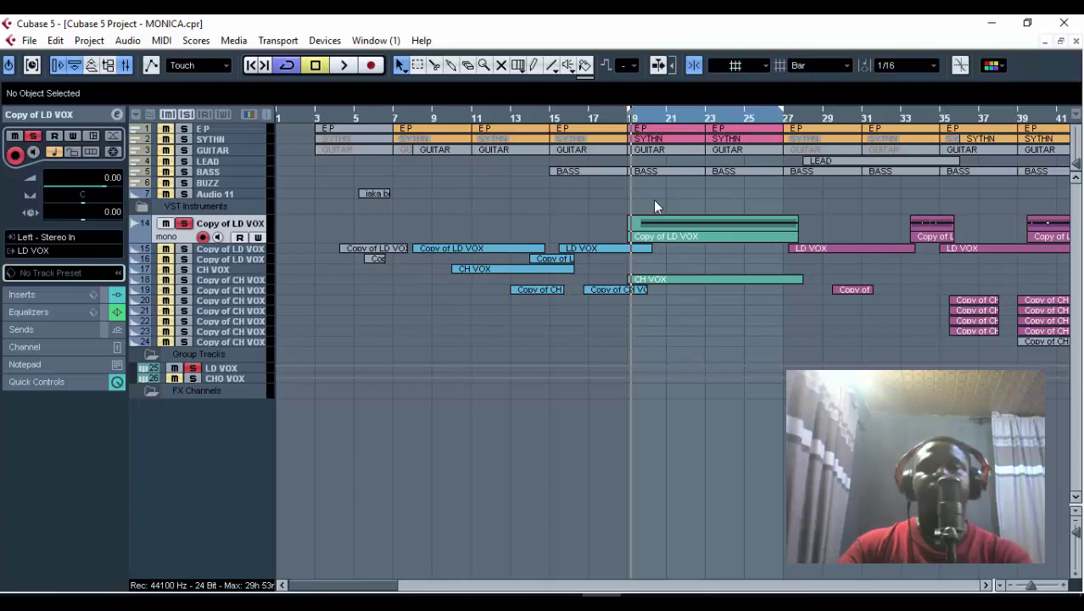
Review the insert effects loaded on the Copy of LD VOX track 14 and look at the FX Channels folder.
{"action": "left_click", "coordinate": [230, 390]}
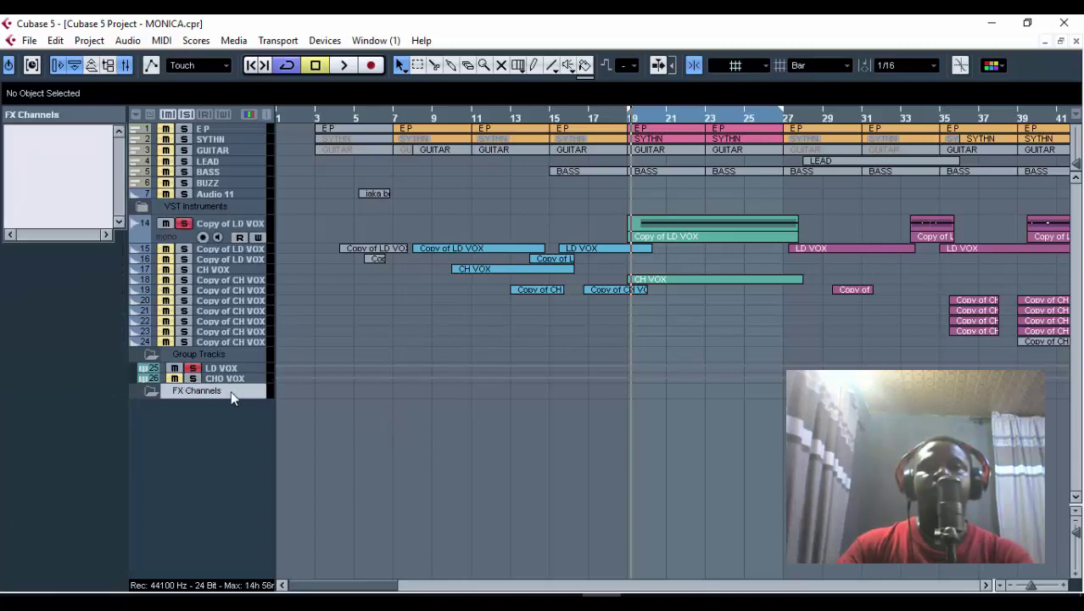
{"action": "left_click", "coordinate": [233, 225]}
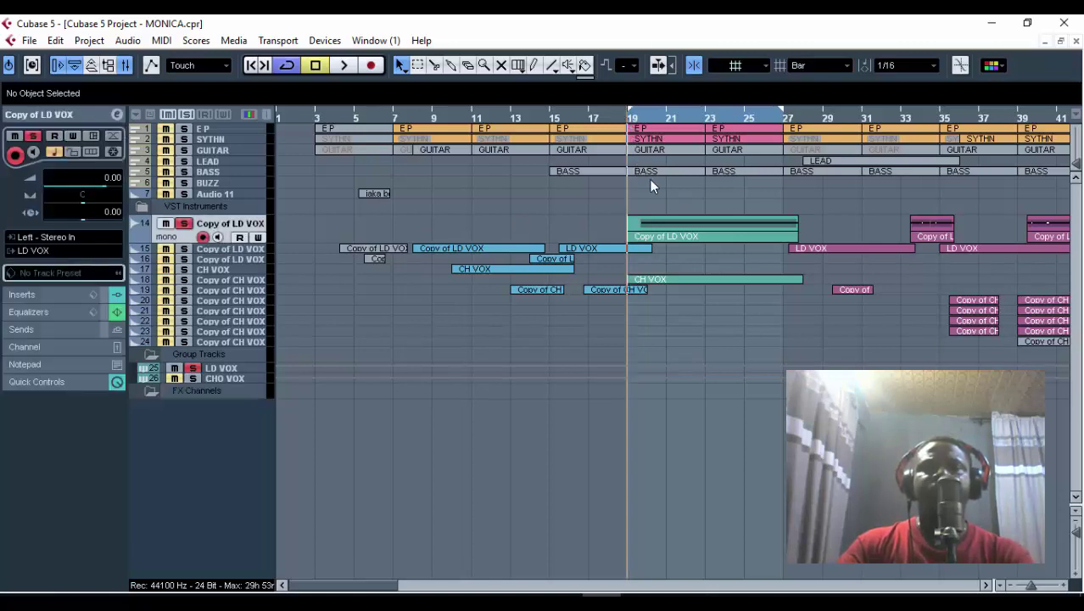
{"action": "left_click", "coordinate": [118, 292]}
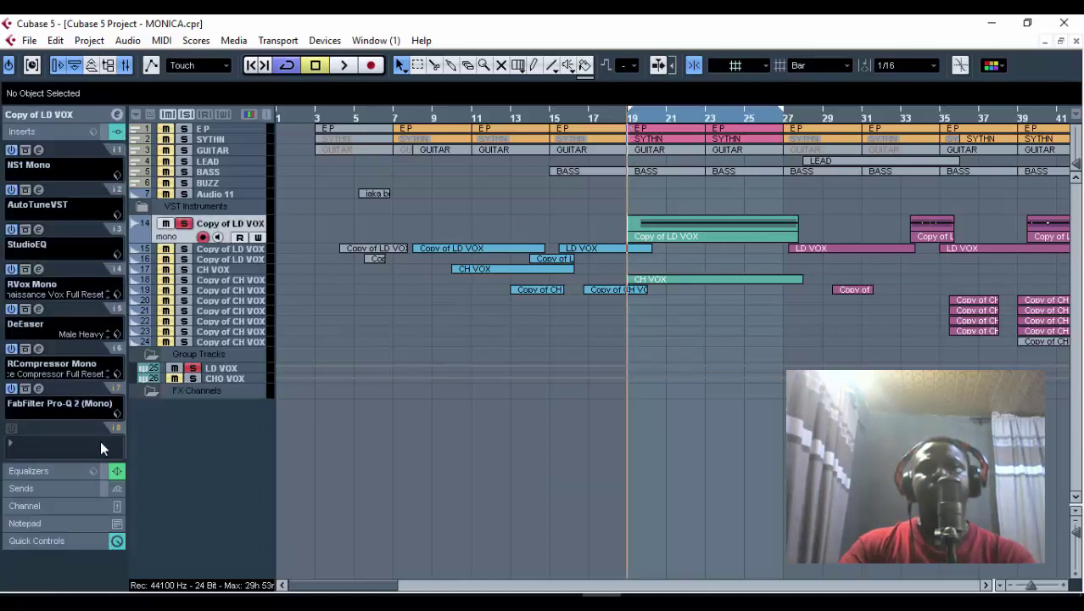
{"action": "left_click", "coordinate": [69, 116]}
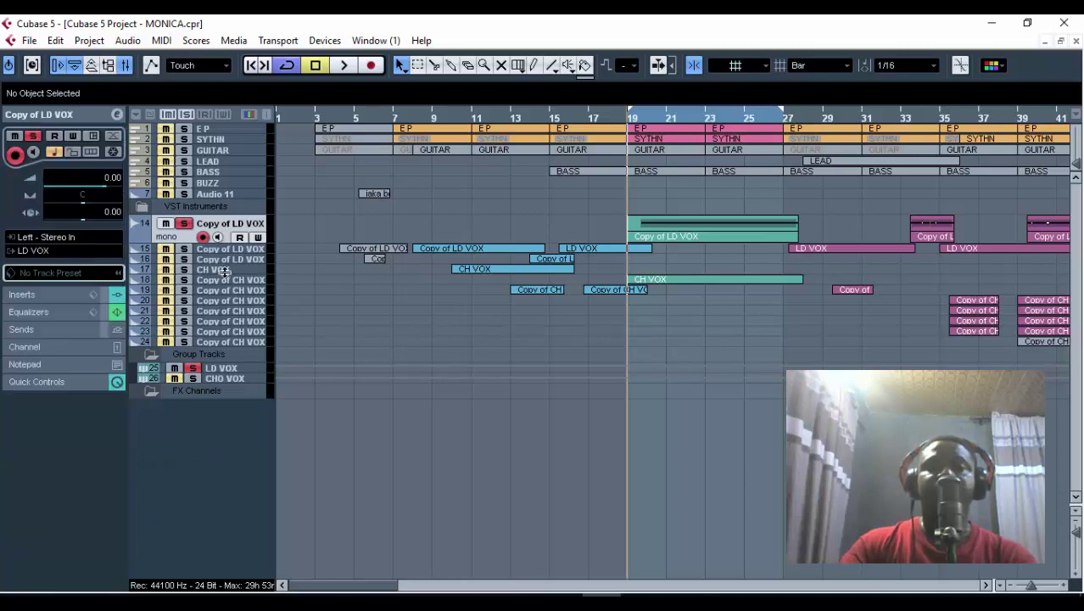
{"action": "left_click", "coordinate": [241, 392]}
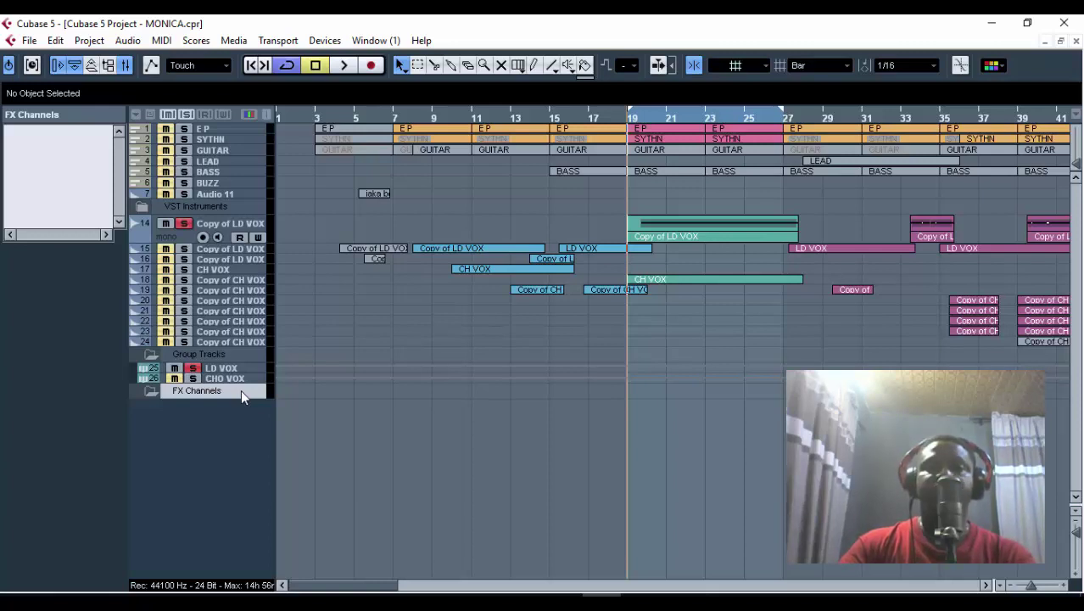
{"action": "left_click", "coordinate": [249, 226]}
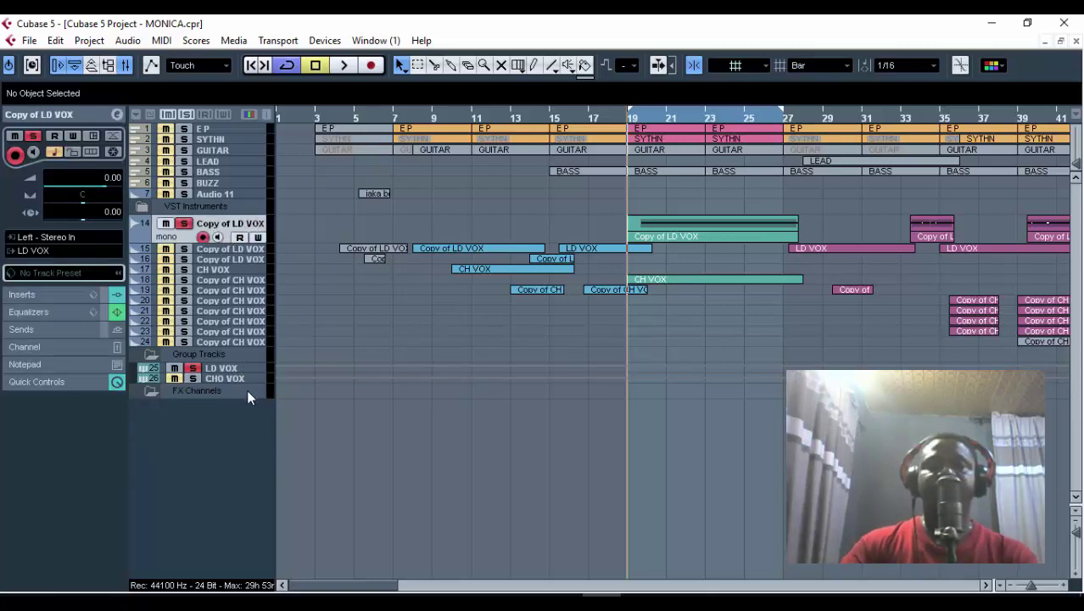
Add a stereo FX channel track under the FX Channels folder with Reverb A as its effect.
{"action": "left_click", "coordinate": [247, 391]}
{"action": "right_click", "coordinate": [247, 392]}
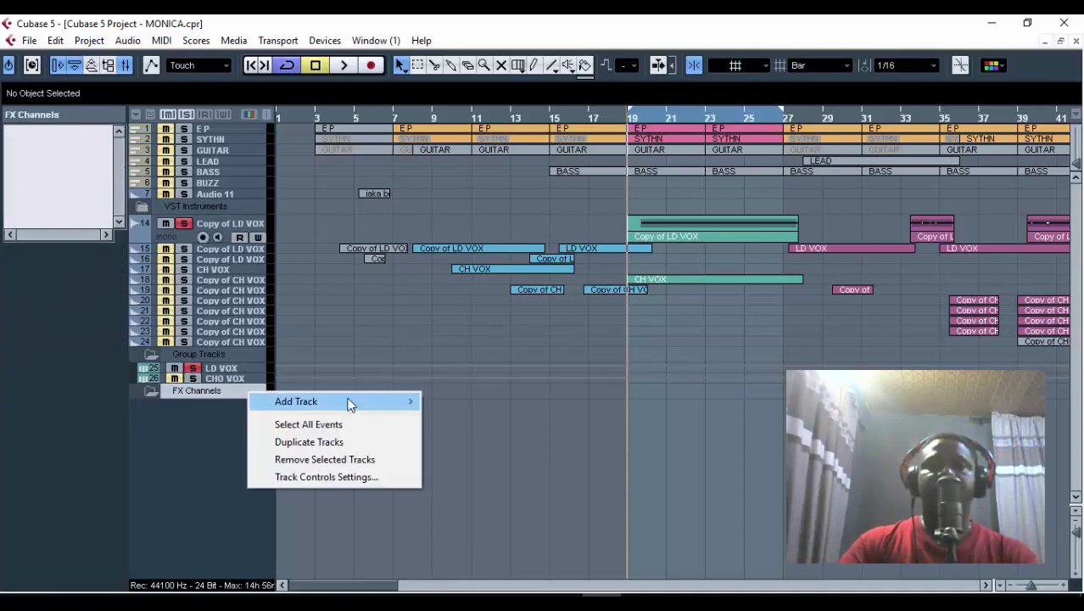
{"action": "mouse_move", "coordinate": [349, 404]}
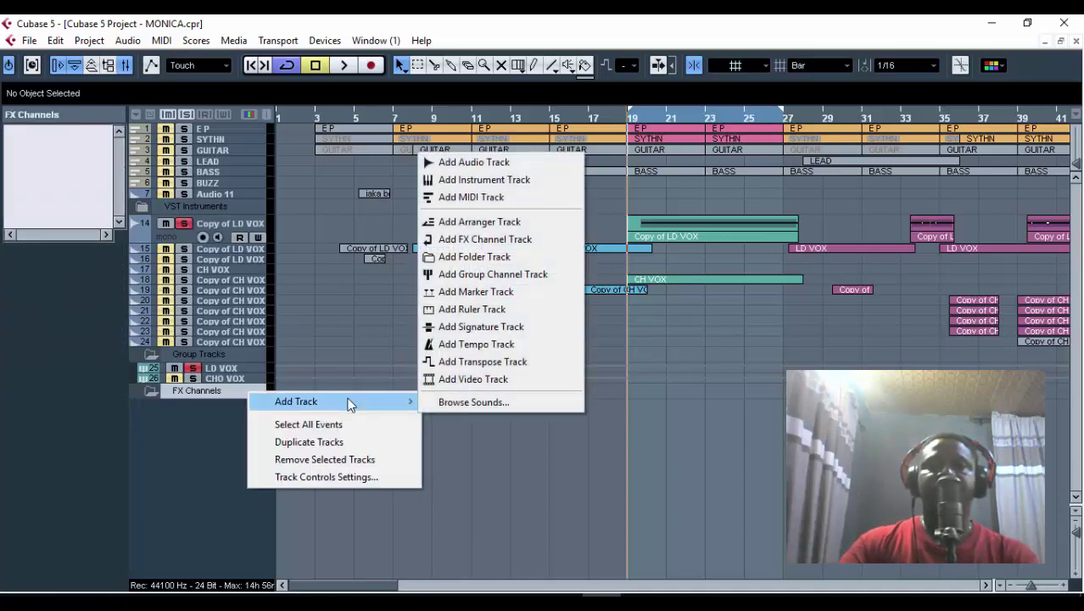
{"action": "left_click", "coordinate": [516, 240]}
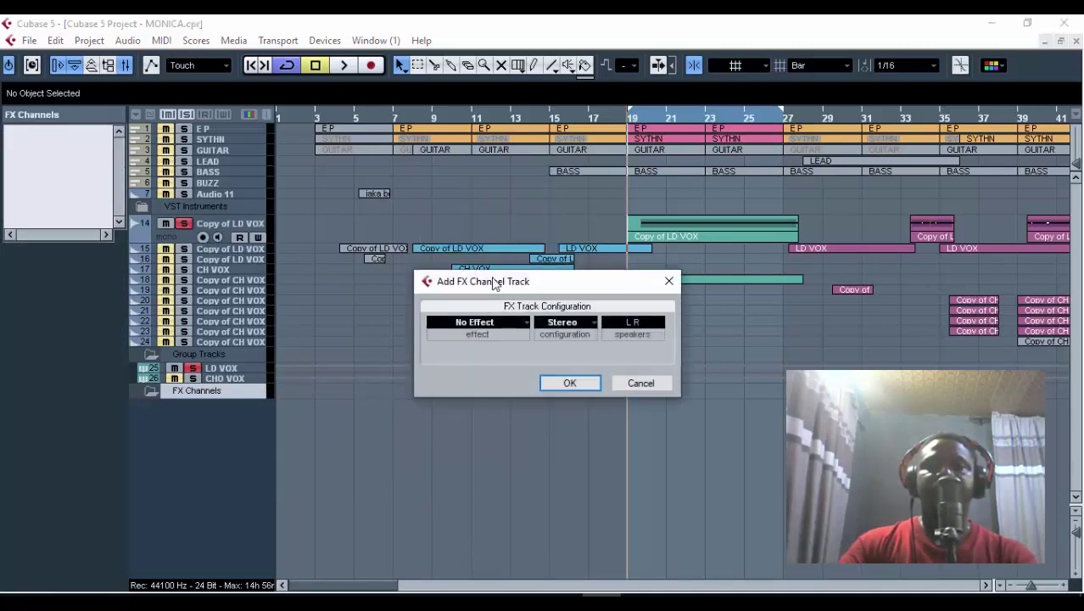
{"action": "left_click_drag", "start_coordinate": [492, 282], "coordinate": [392, 257]}
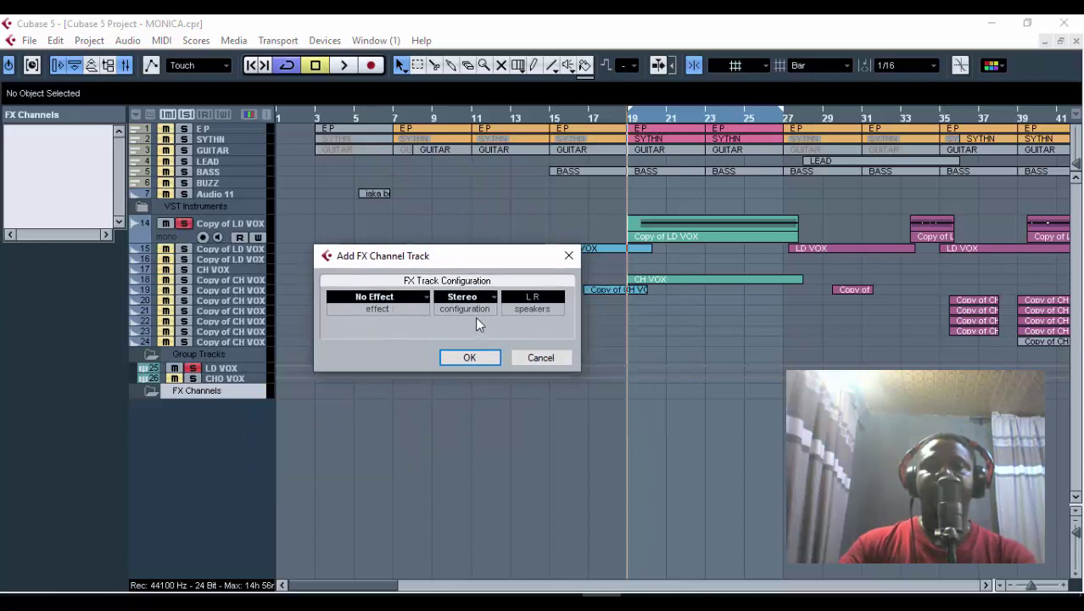
{"action": "left_click", "coordinate": [374, 301]}
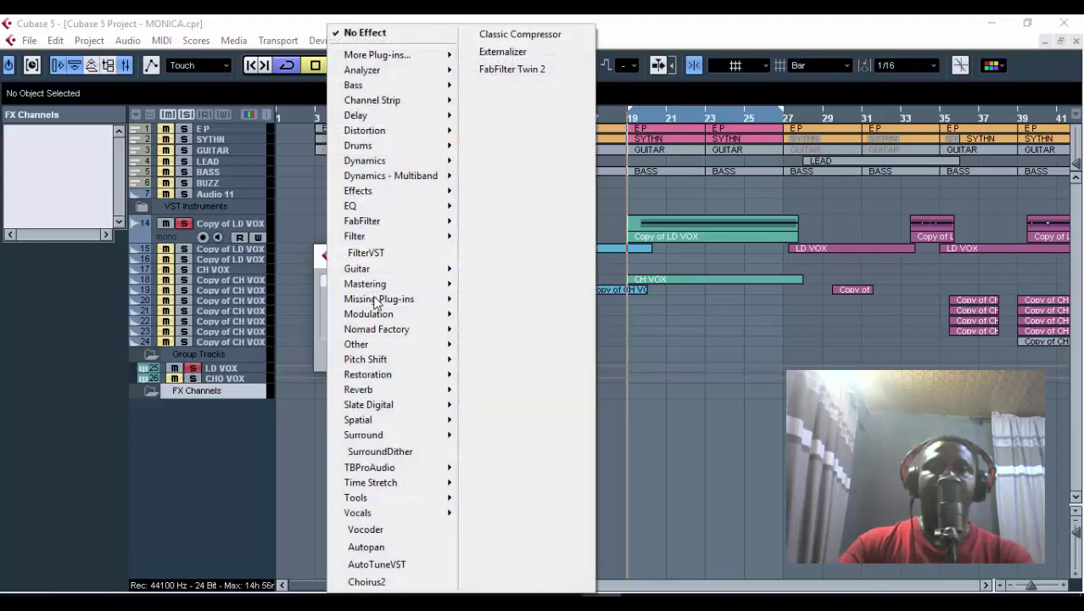
{"action": "mouse_move", "coordinate": [414, 389]}
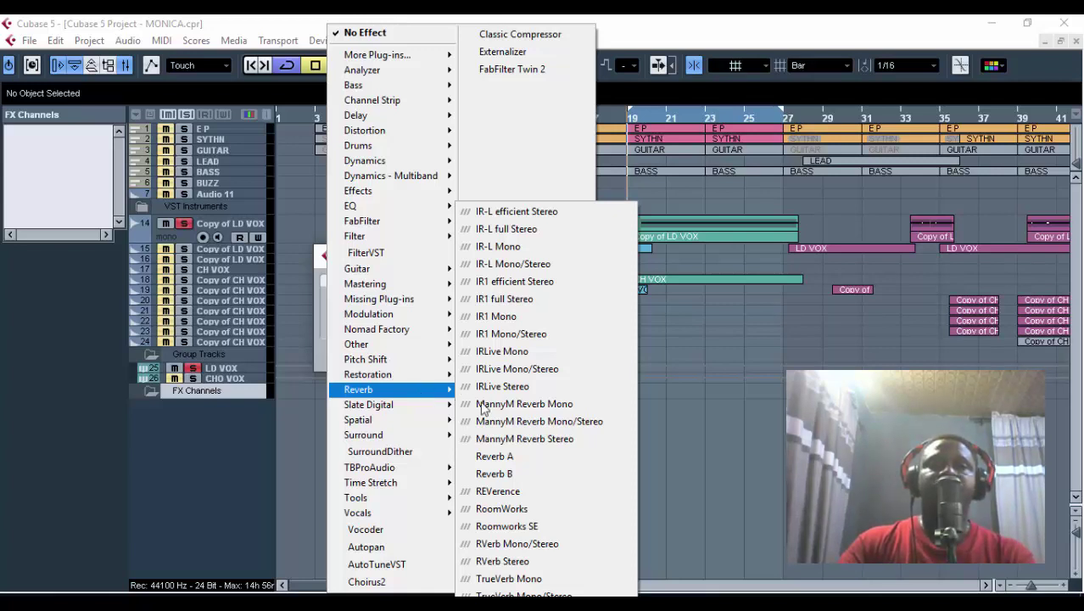
{"action": "left_click", "coordinate": [516, 456]}
{"action": "left_click", "coordinate": [468, 355]}
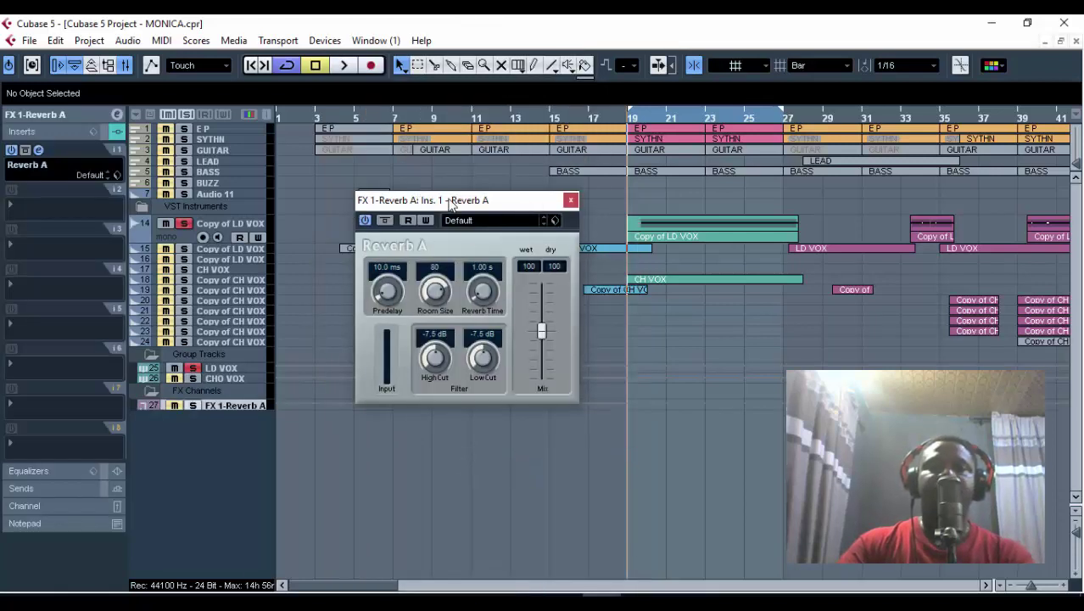
Solo the new FX 1-Reverb A track and move its Reverb A plug-in window clear of the track list.
{"action": "mouse_move", "coordinate": [450, 205]}
{"action": "left_mouse_down"}
{"action": "mouse_move", "coordinate": [429, 167]}
{"action": "mouse_move", "coordinate": [430, 195]}
{"action": "left_mouse_up"}
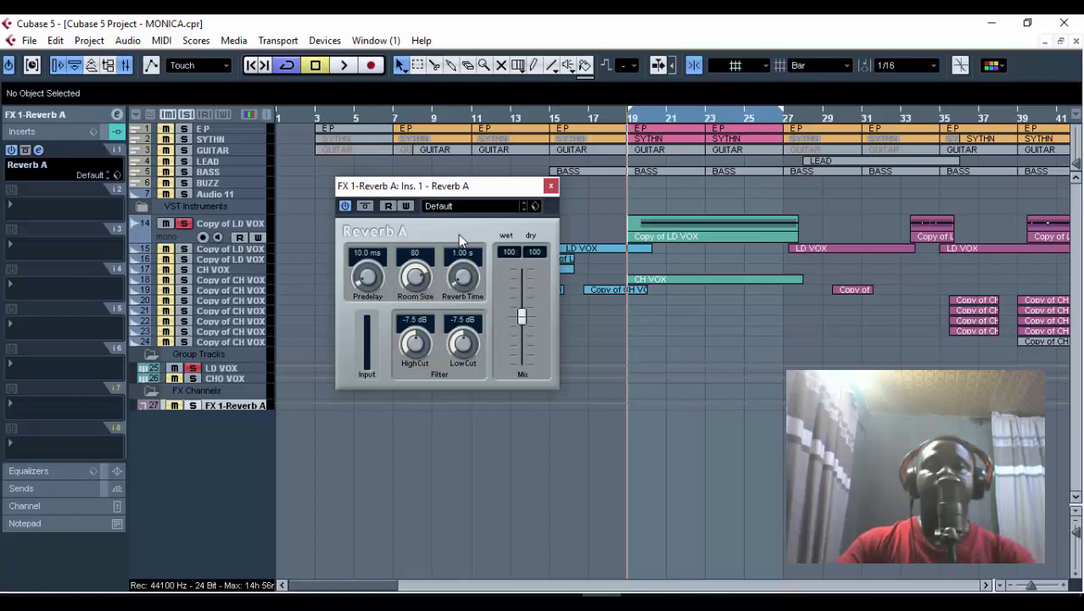
{"action": "left_click", "coordinate": [192, 405]}
{"action": "left_click_drag", "start_coordinate": [429, 188], "coordinate": [463, 193]}
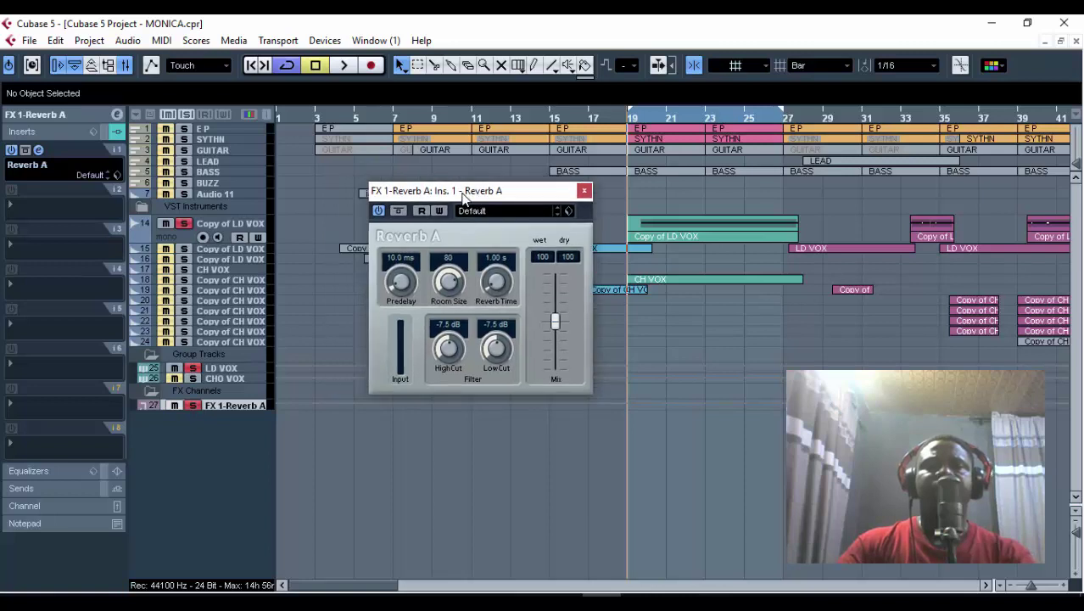
In the FX 1-Reverb A channel settings, enable EQ band 1 as a High Pass I filter at 350 Hz.
{"action": "left_click", "coordinate": [114, 111]}
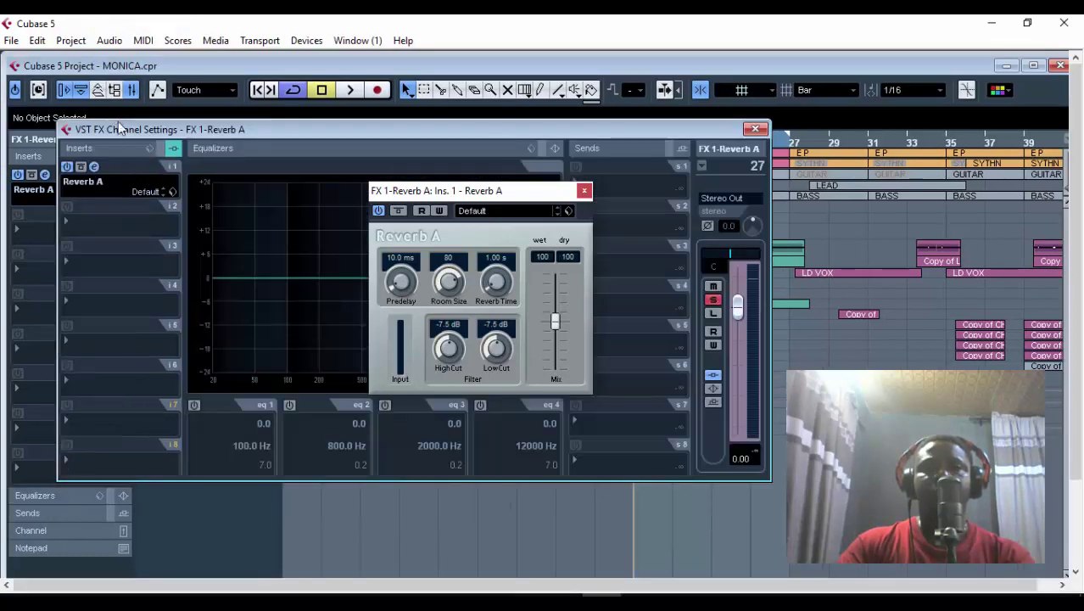
{"action": "left_click_drag", "start_coordinate": [563, 194], "coordinate": [901, 172]}
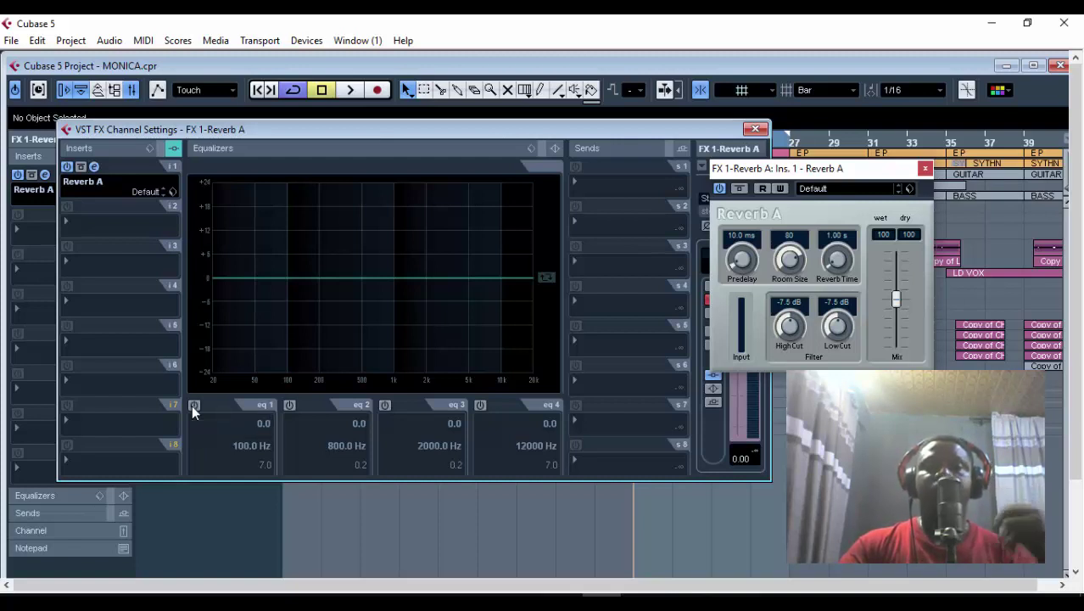
{"action": "left_click", "coordinate": [194, 406]}
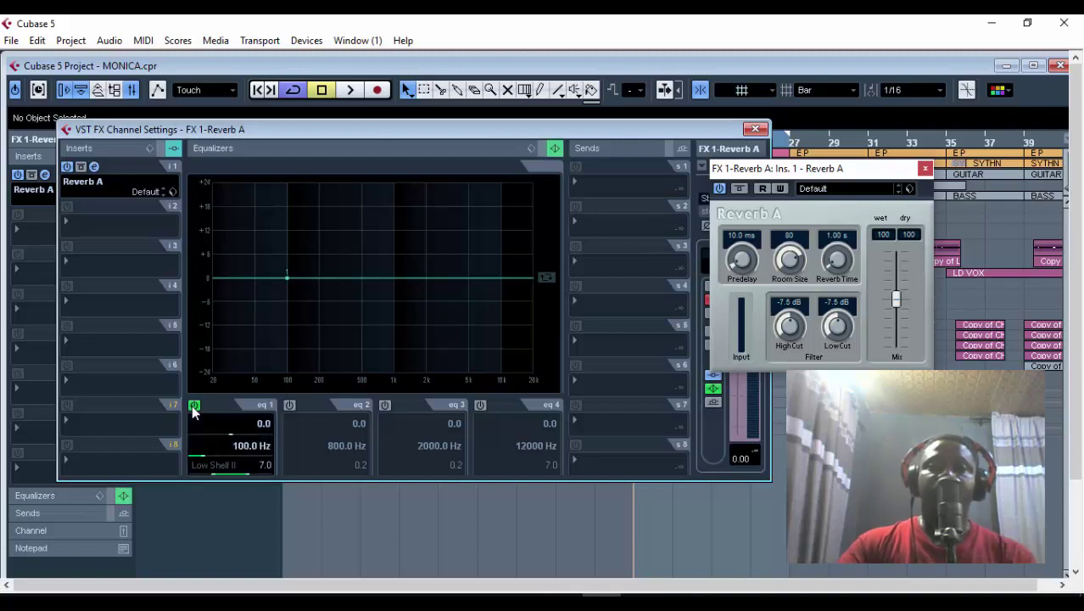
{"action": "left_click_drag", "start_coordinate": [235, 478], "coordinate": [239, 458]}
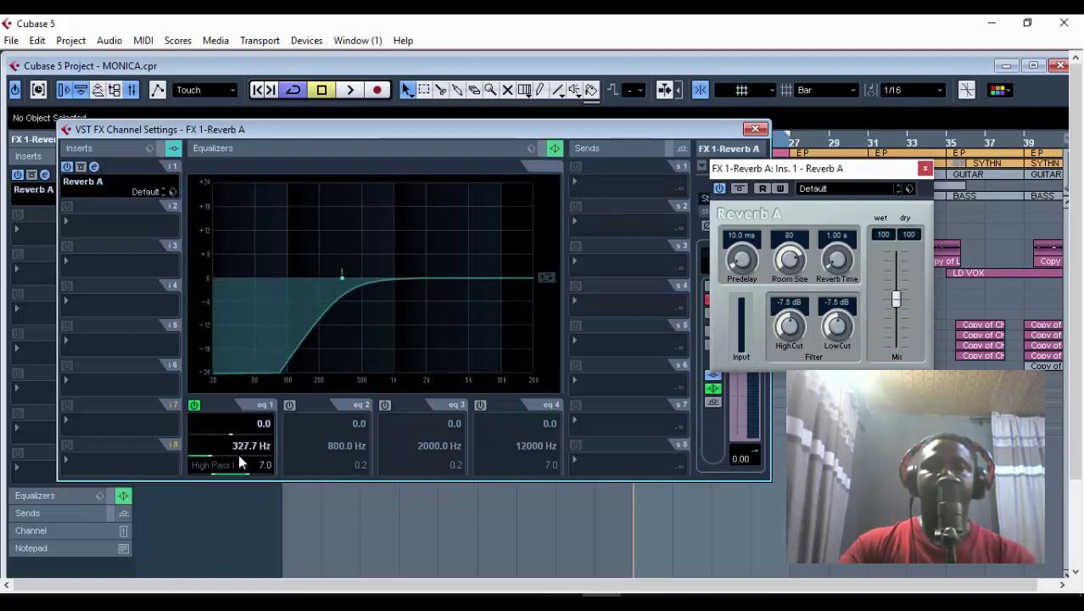
{"action": "double_click", "coordinate": [240, 450]}
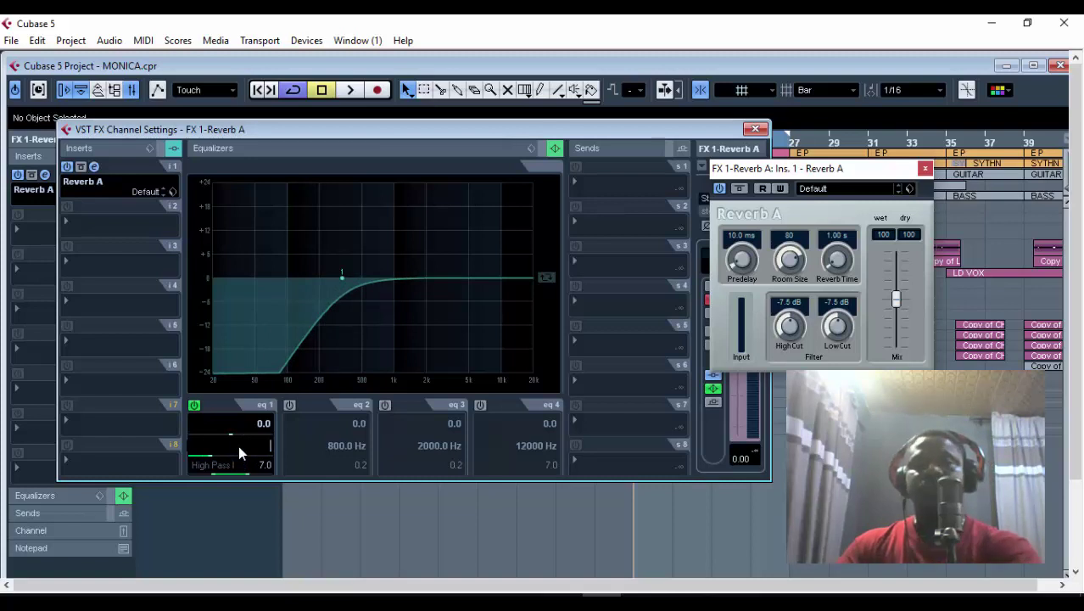
{"action": "type", "text": "350"}
{"action": "key", "text": "Return"}
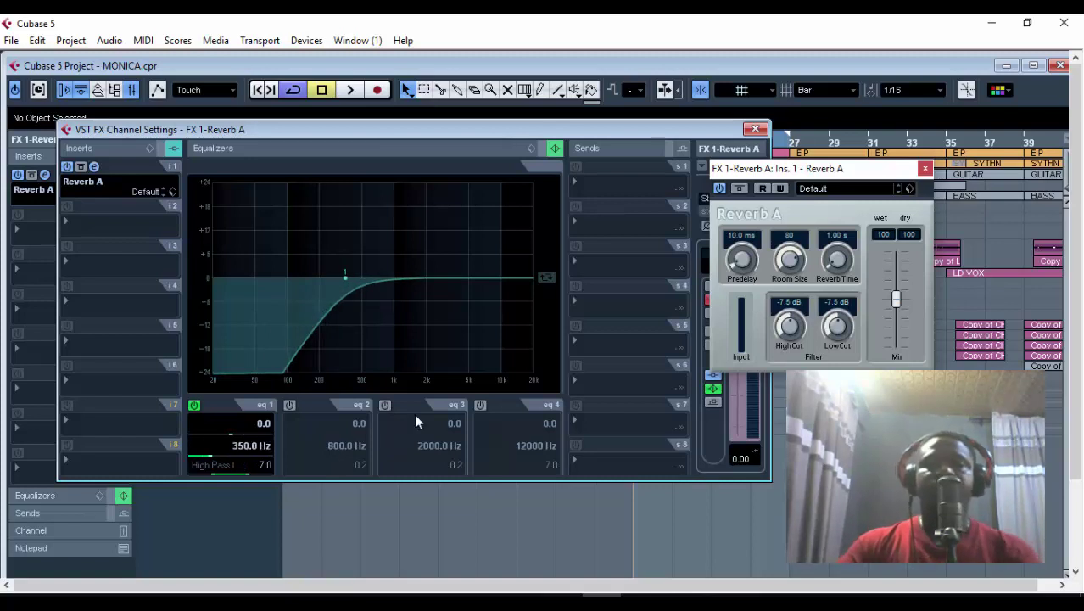
Enable EQ band 4 of the FX 1-Reverb A channel as a Low Pass I filter at 3500 Hz.
{"action": "left_click", "coordinate": [480, 405]}
{"action": "left_click", "coordinate": [512, 464]}
{"action": "left_click", "coordinate": [548, 369]}
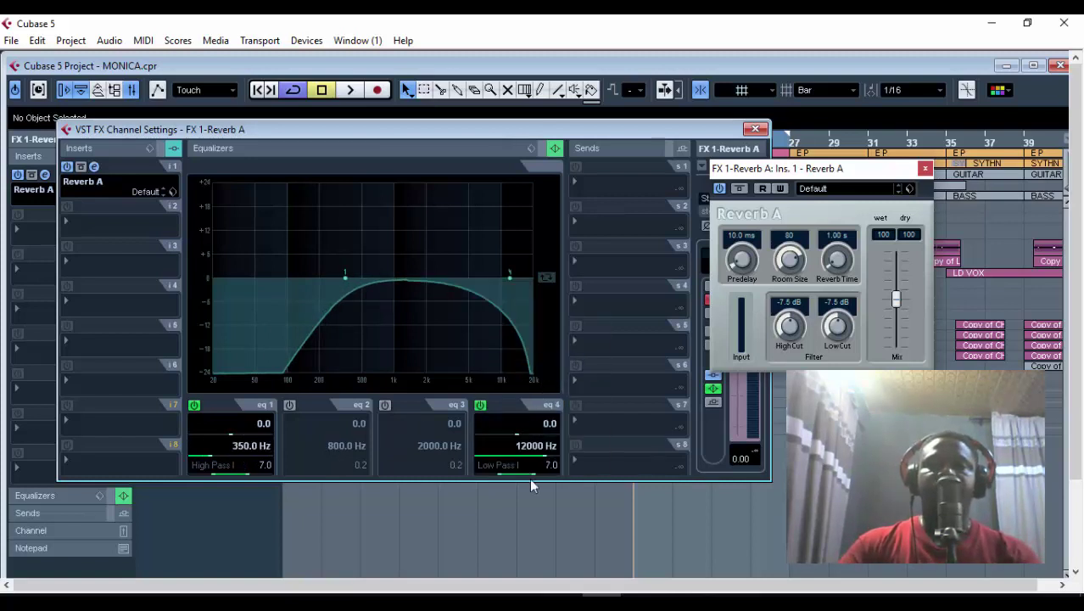
{"action": "left_click", "coordinate": [538, 447]}
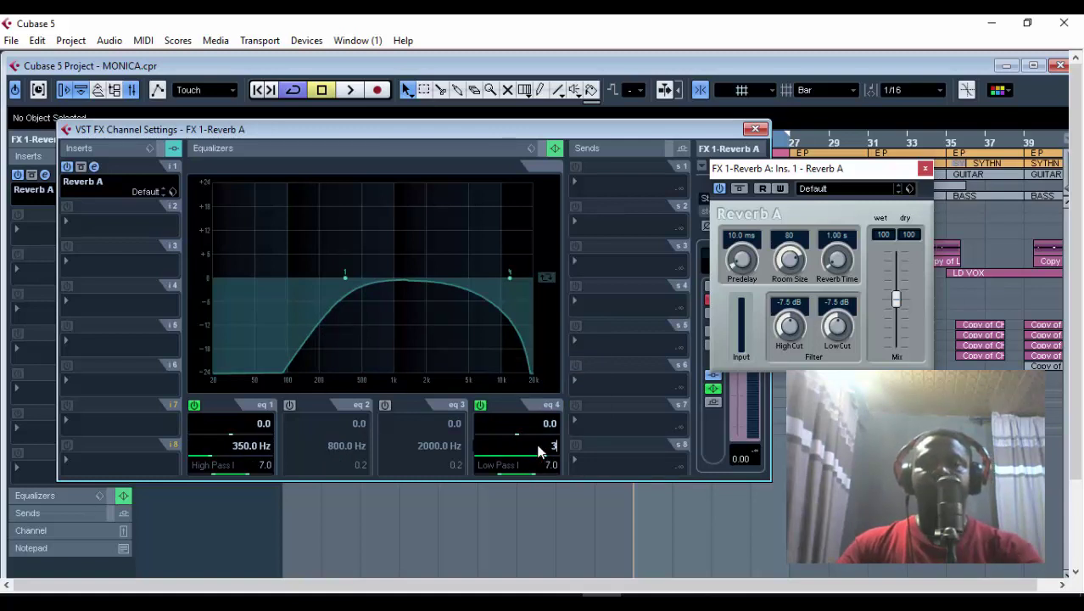
{"action": "type", "text": "3500"}
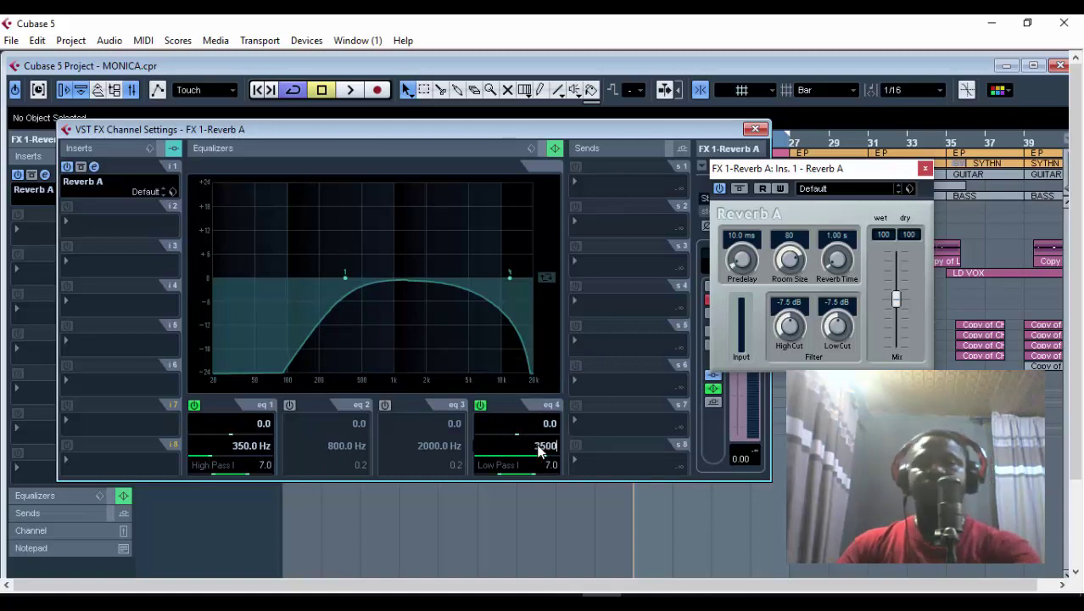
{"action": "key", "text": "Return"}
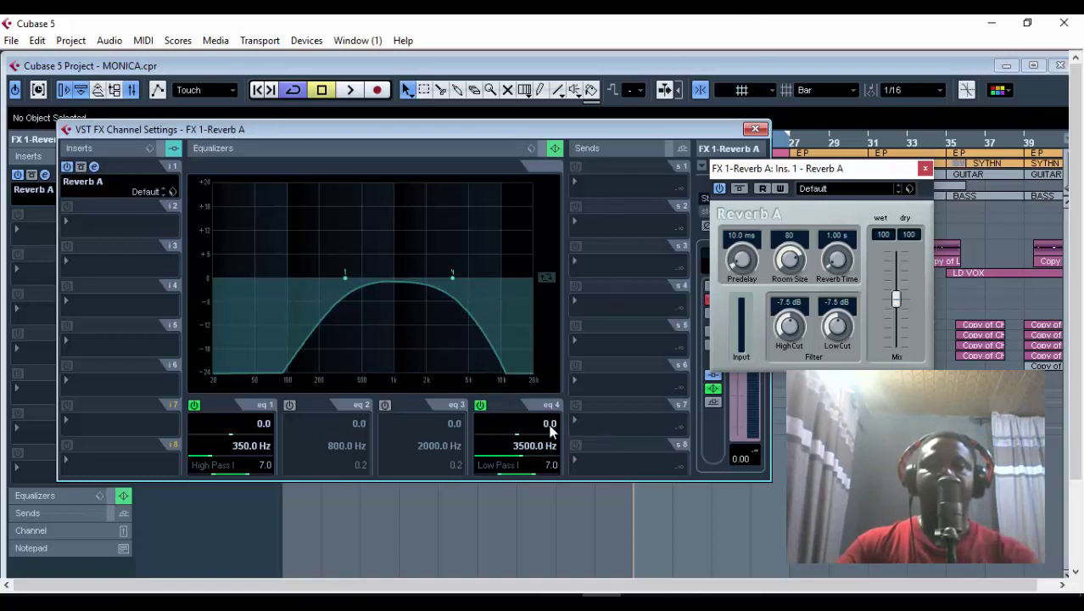
Lower the gain of EQ bands 4 and 1 to -1.0 each and close the FX channel settings.
{"action": "scroll", "coordinate": [550, 424], "scroll_direction": "down", "scroll_amount": 5}
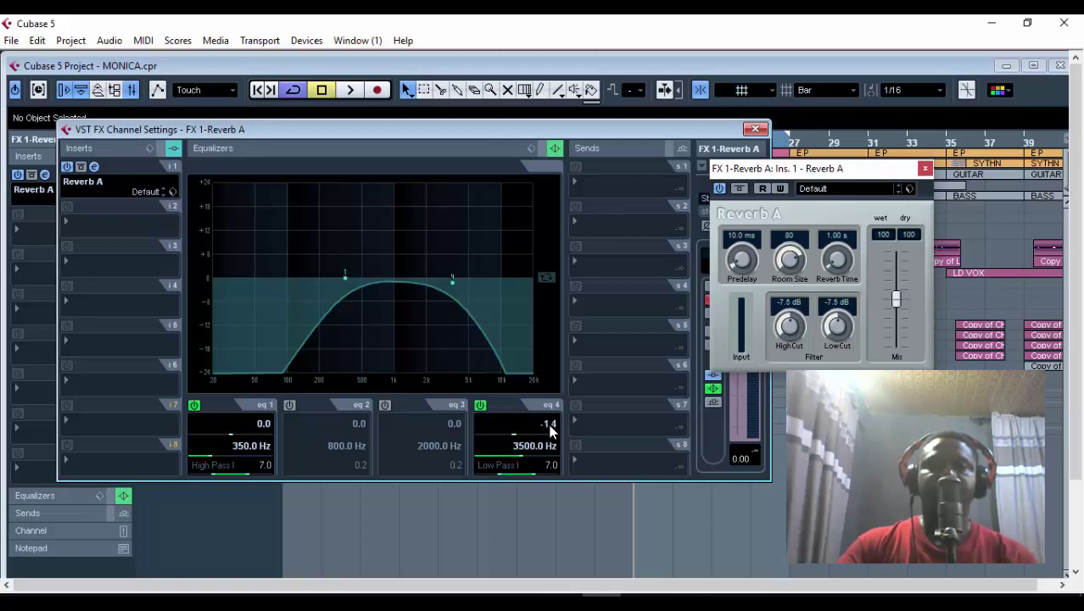
{"action": "scroll", "coordinate": [263, 424], "scroll_direction": "down", "scroll_amount": 7}
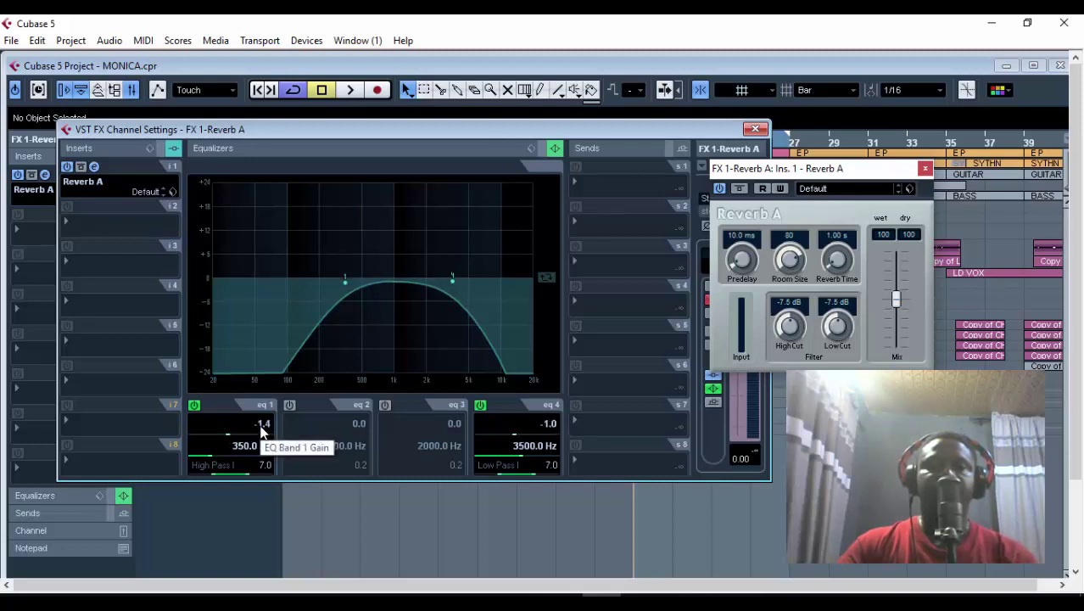
{"action": "scroll", "coordinate": [262, 424], "scroll_direction": "up", "scroll_amount": 2}
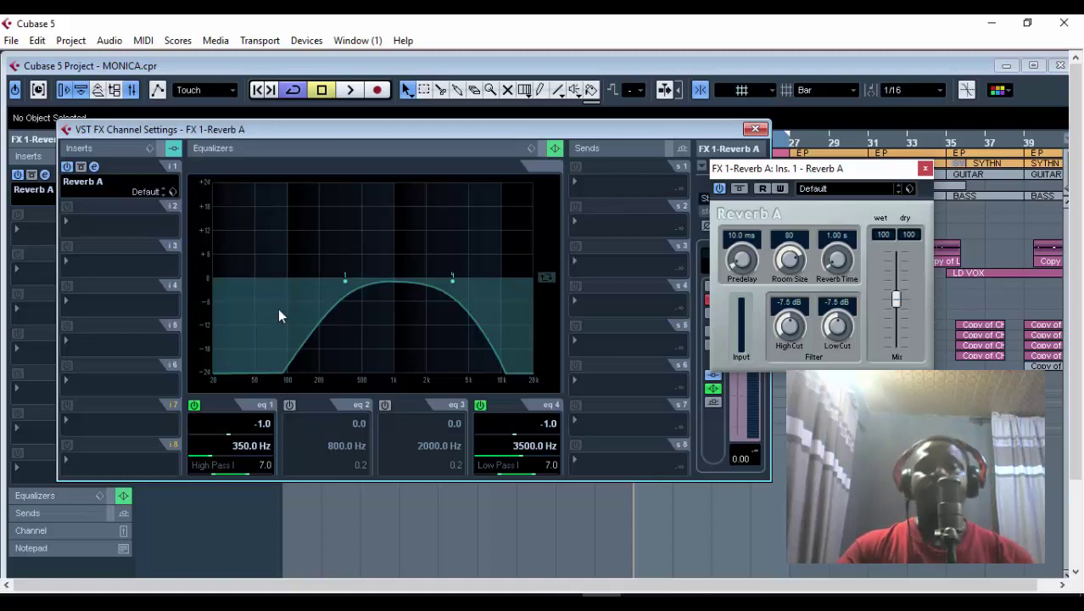
{"action": "left_click", "coordinate": [757, 130]}
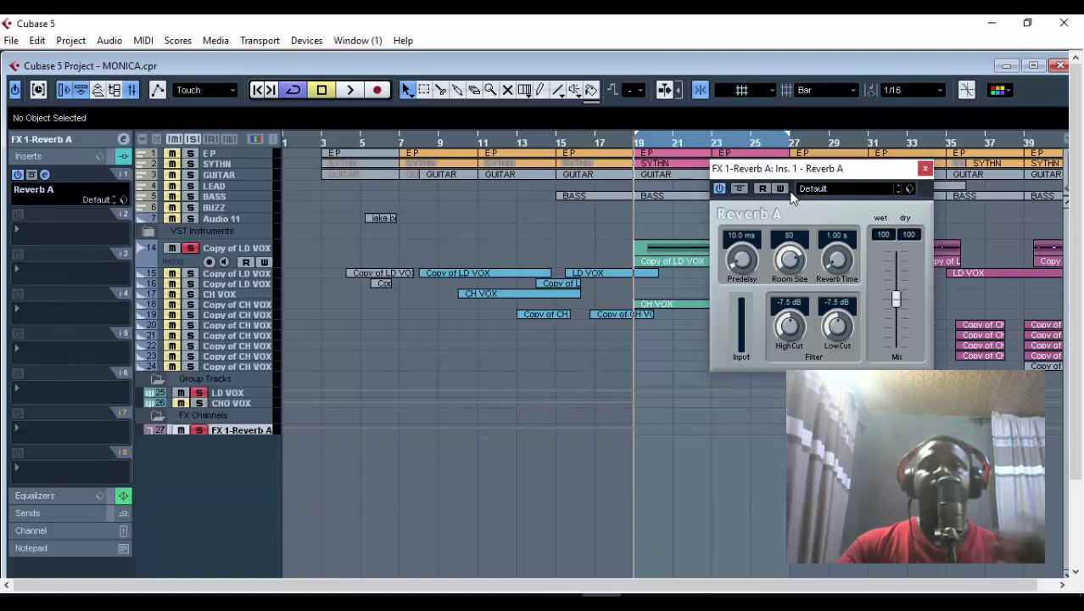
Check the project's current tempo in the Tempo Track Editor and return to the project.
{"action": "left_click_drag", "start_coordinate": [783, 176], "coordinate": [446, 233]}
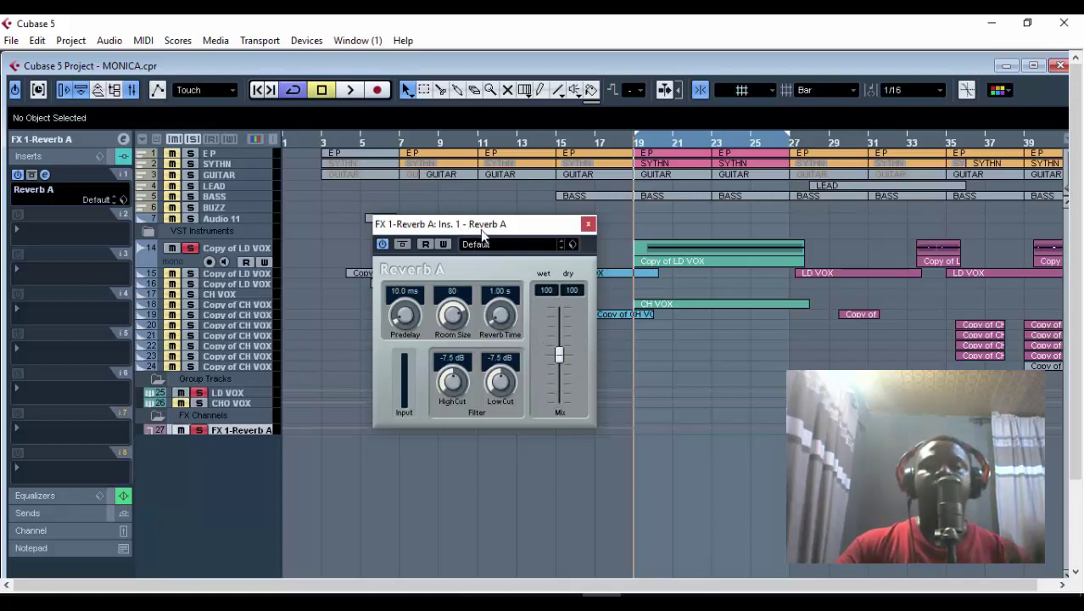
{"action": "left_click_drag", "start_coordinate": [484, 231], "coordinate": [415, 212]}
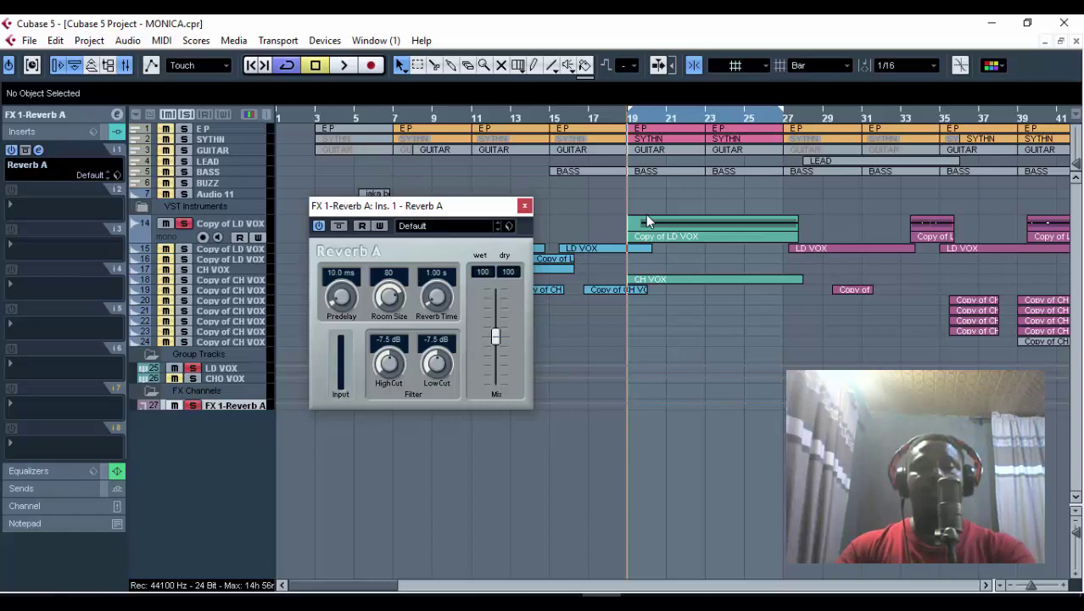
{"action": "key", "text": "ctrl+t"}
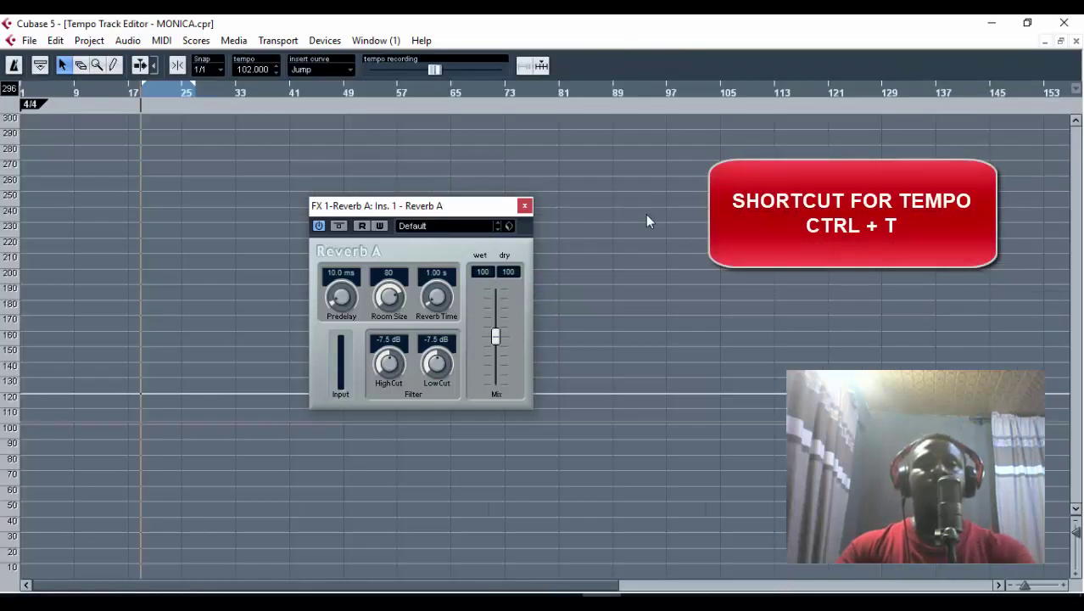
{"action": "left_click", "coordinate": [249, 70]}
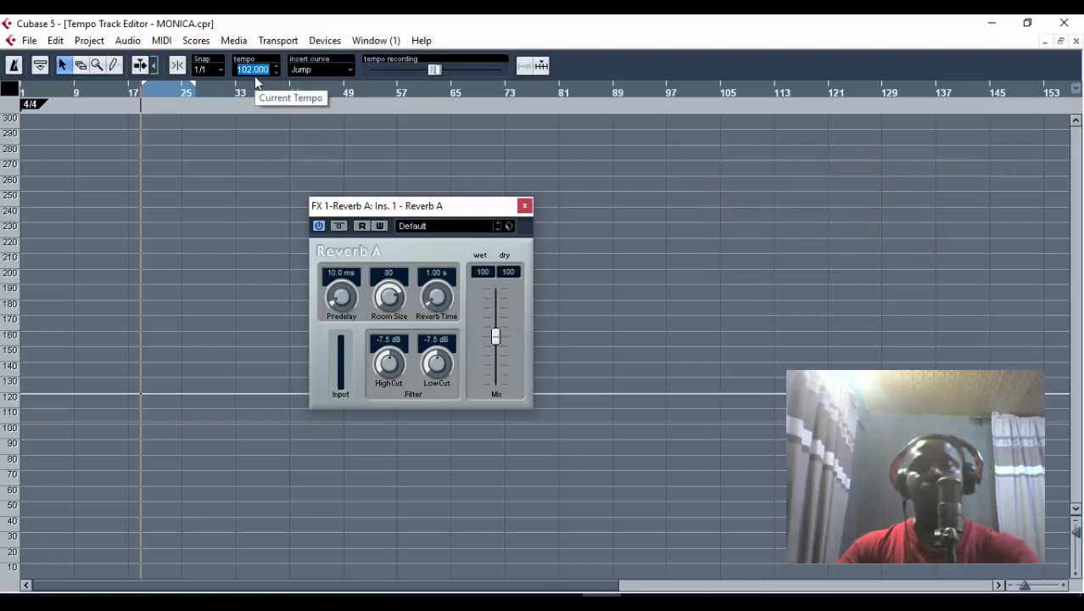
{"action": "key", "text": "Return"}
{"action": "key", "text": "ctrl+t"}
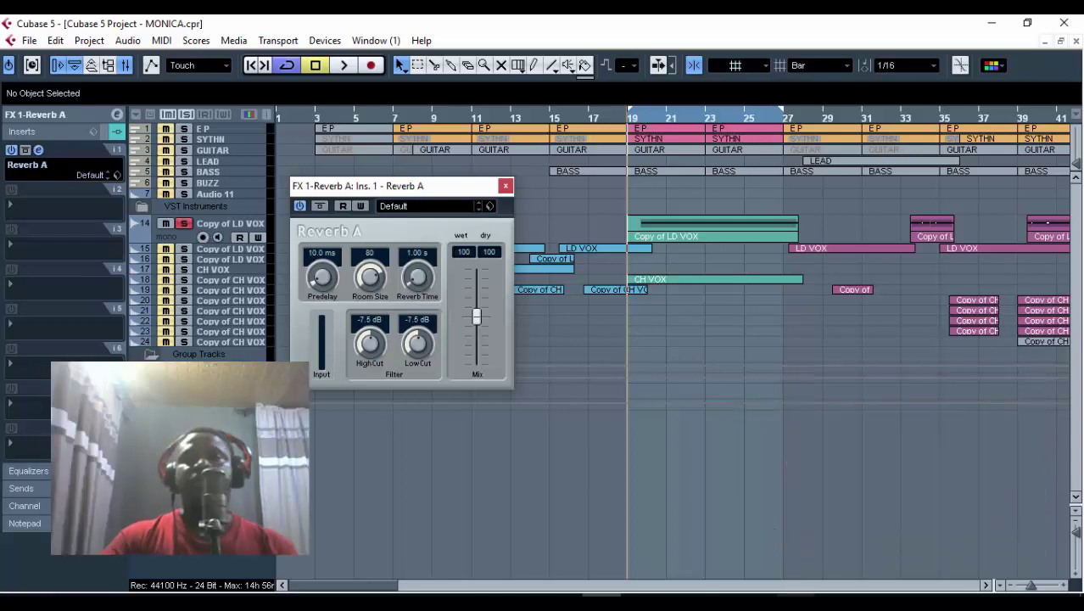
Switch to Calculator and divide 60000 by the project tempo of 102.
{"action": "key", "text": "XF86Calculator"}
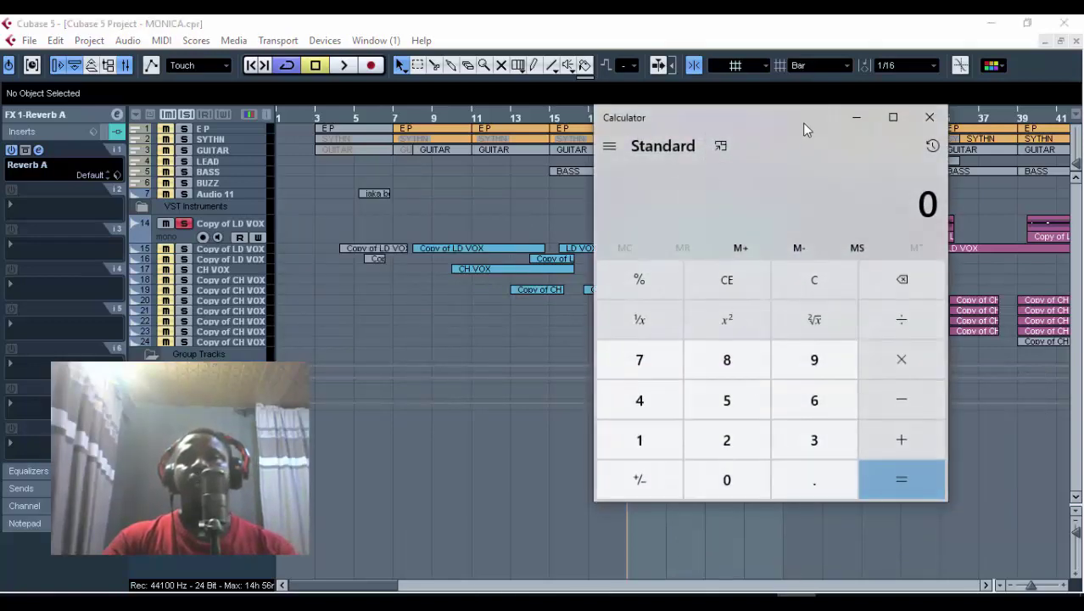
{"action": "left_click_drag", "start_coordinate": [835, 141], "coordinate": [897, 151]}
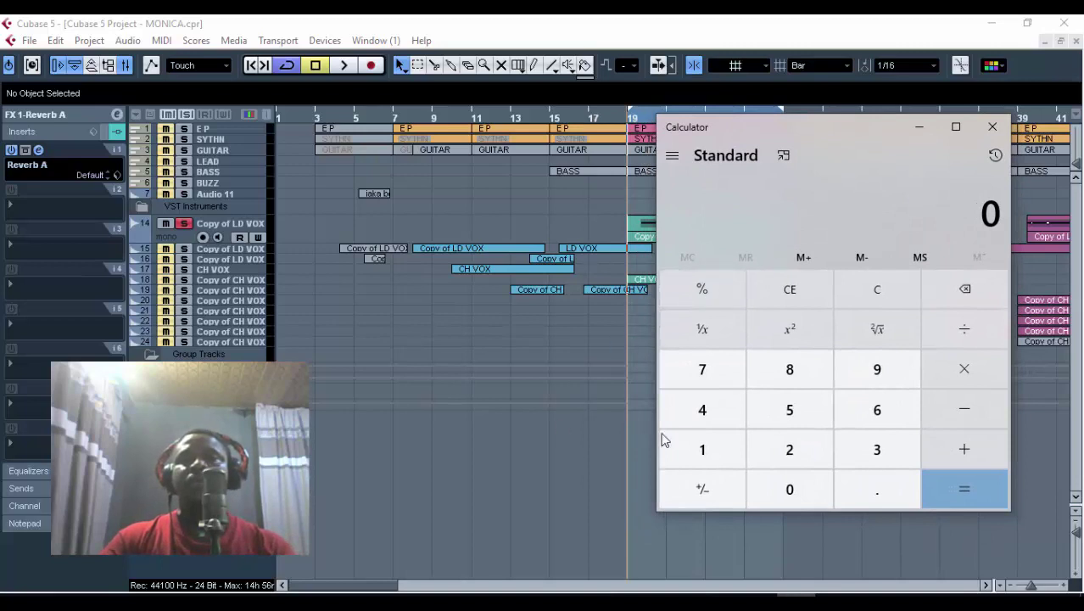
{"action": "left_click", "coordinate": [878, 414]}
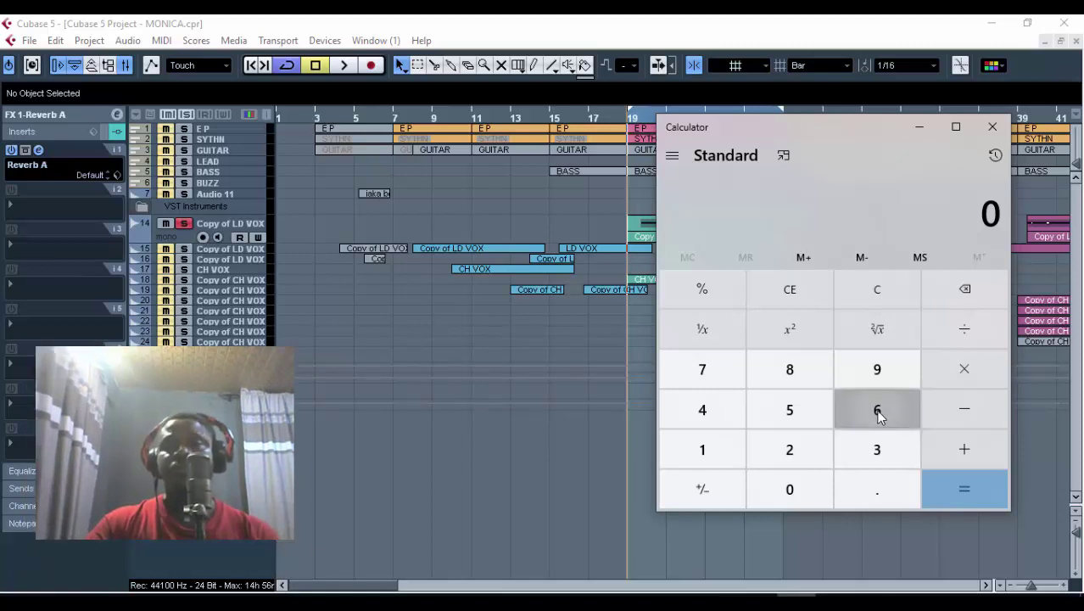
{"action": "left_click", "coordinate": [810, 488]}
{"action": "left_click", "coordinate": [813, 490]}
{"action": "left_click", "coordinate": [812, 489]}
{"action": "left_click", "coordinate": [812, 490]}
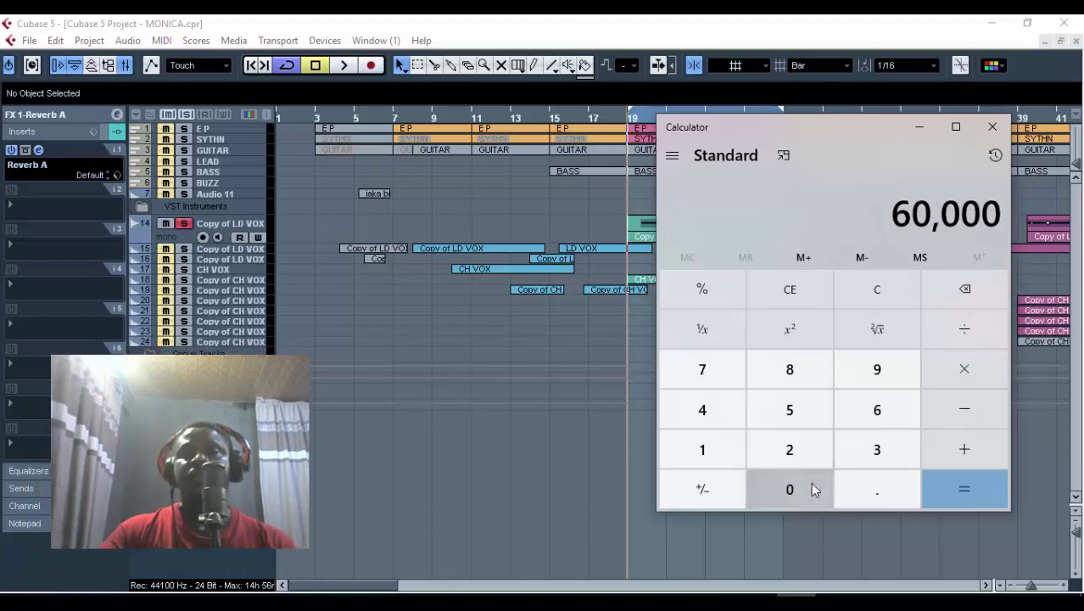
{"action": "left_click", "coordinate": [964, 333]}
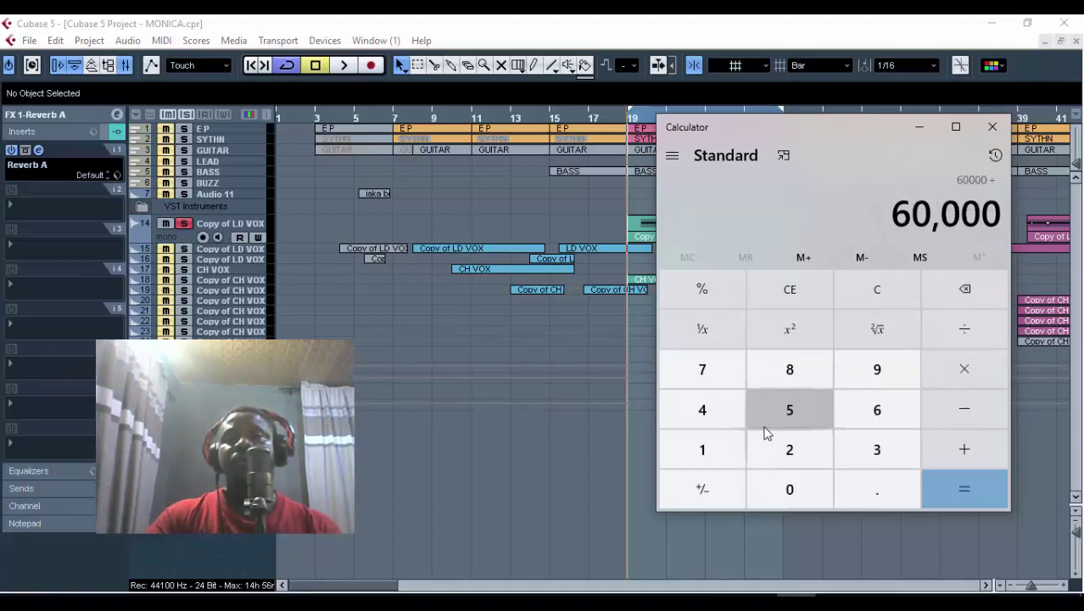
{"action": "left_click", "coordinate": [731, 451]}
{"action": "left_click", "coordinate": [802, 492]}
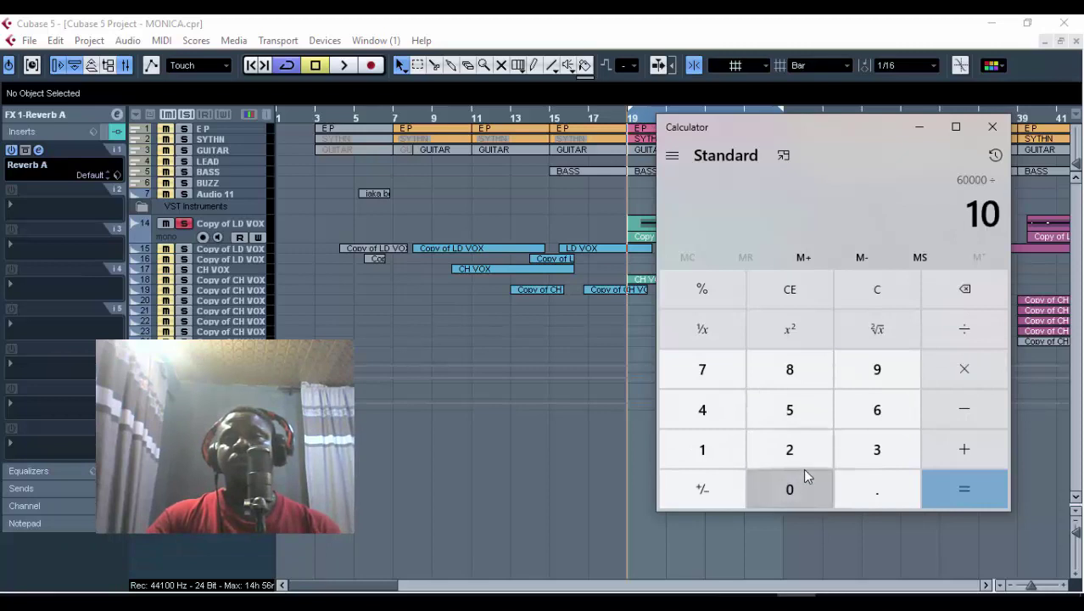
{"action": "left_click", "coordinate": [804, 452]}
{"action": "left_click", "coordinate": [965, 491]}
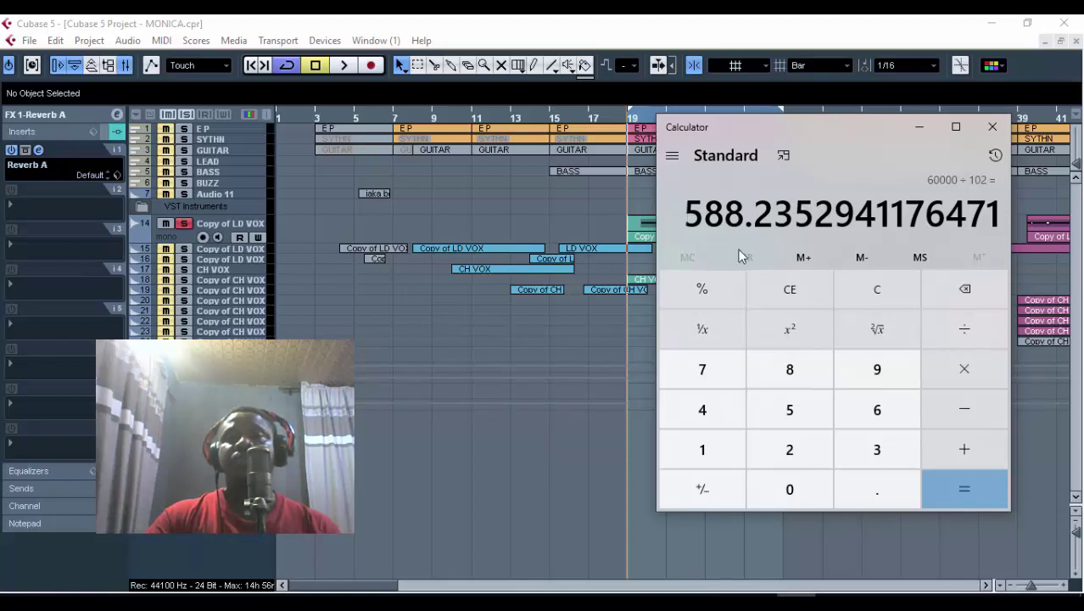
Divide the Calculator result by 2, return to Cubase, and set the Reverb A predelay to 3.0 ms.
{"action": "left_click", "coordinate": [961, 340]}
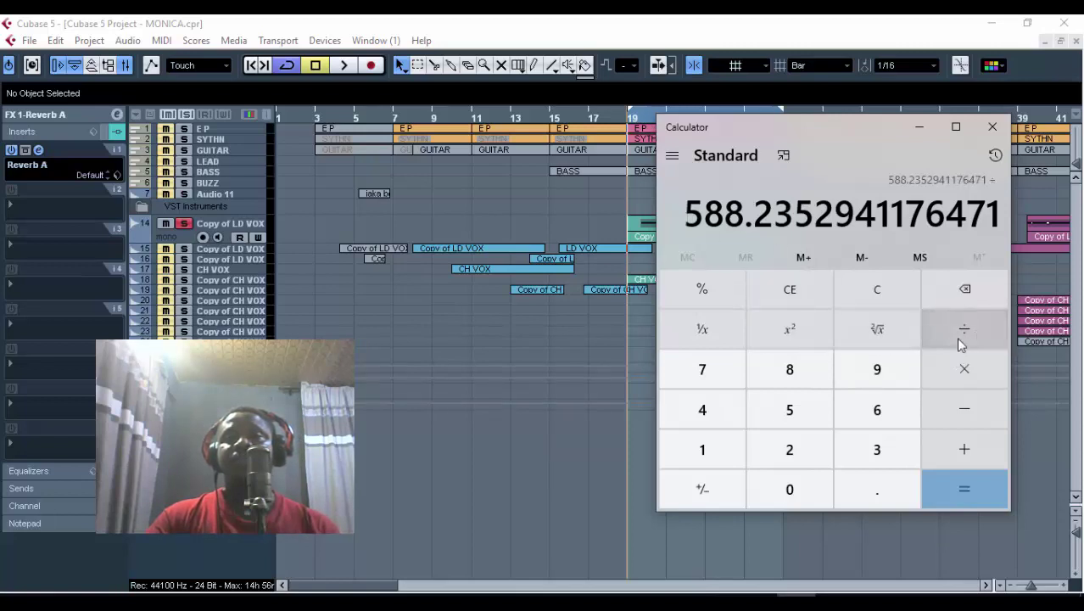
{"action": "left_click", "coordinate": [798, 451]}
{"action": "key", "text": "Return"}
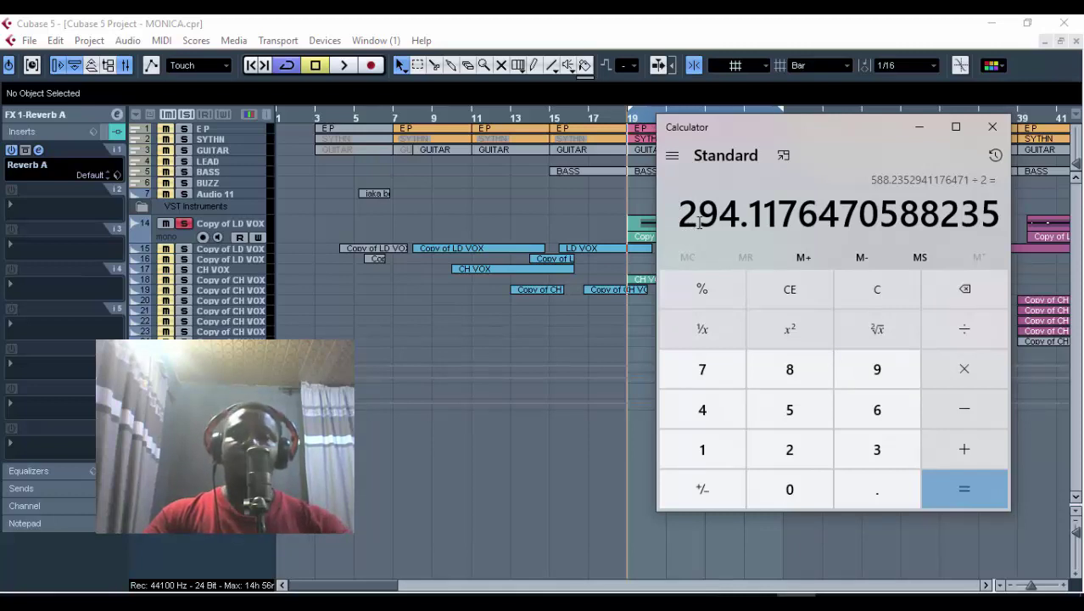
{"action": "left_click", "coordinate": [403, 509]}
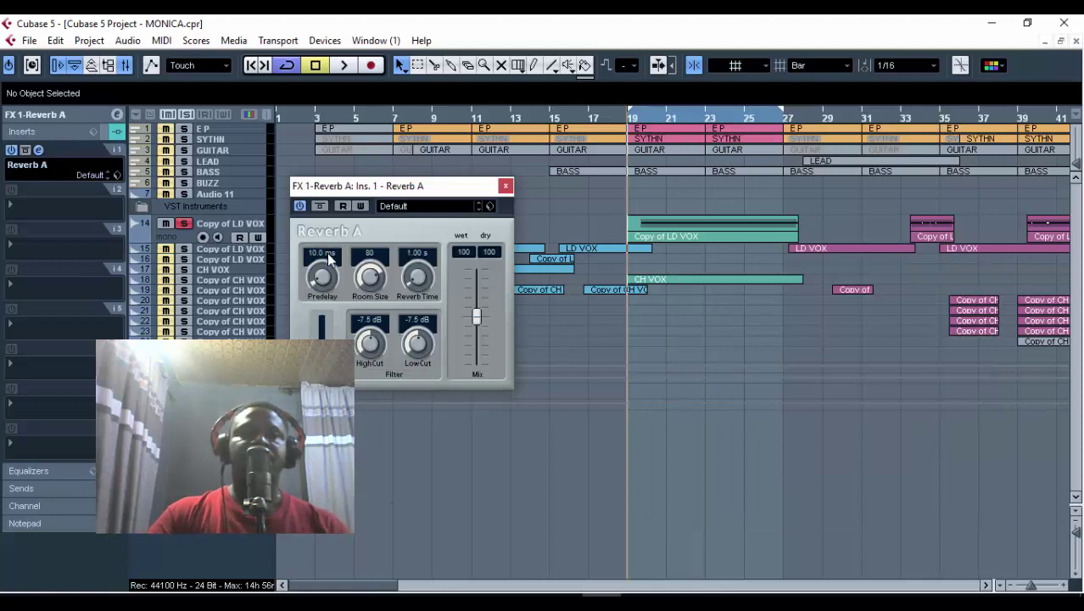
{"action": "left_click_drag", "start_coordinate": [407, 190], "coordinate": [528, 180]}
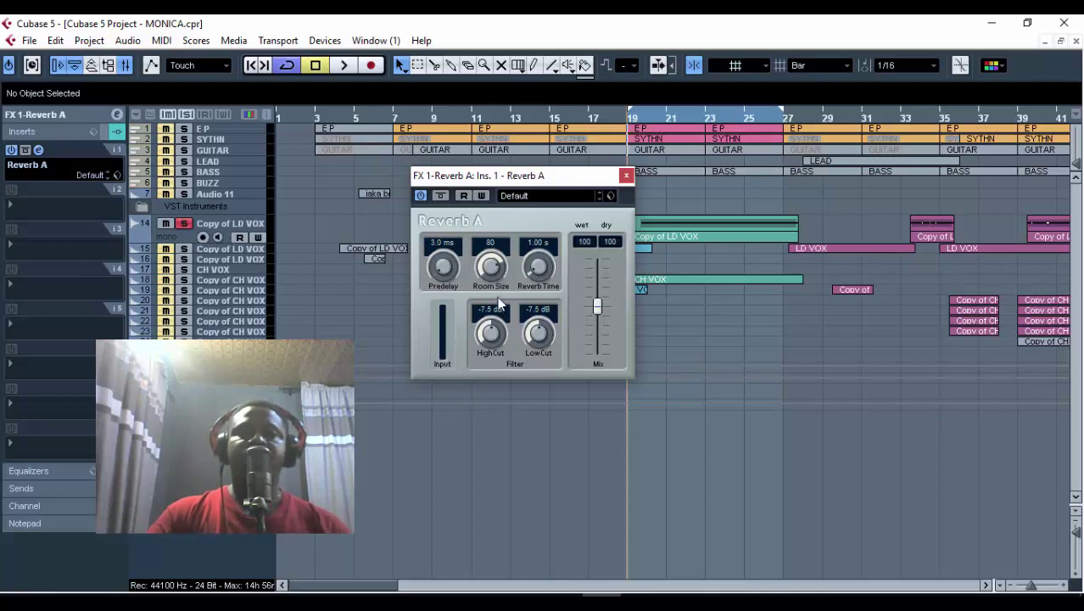
Switch to Calculator to divide 294.1176470588235 by 2, return to Cubase, and set the Reverb A reverb time to 1.50 s.
{"action": "key", "text": "alt+Tab"}
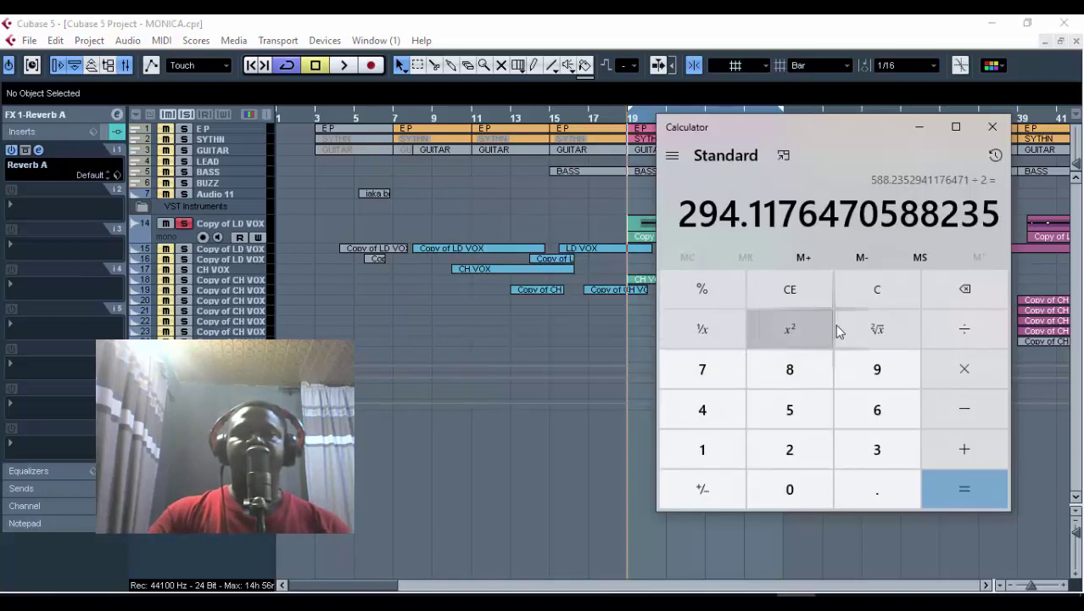
{"action": "left_click", "coordinate": [976, 328]}
{"action": "left_click", "coordinate": [790, 448]}
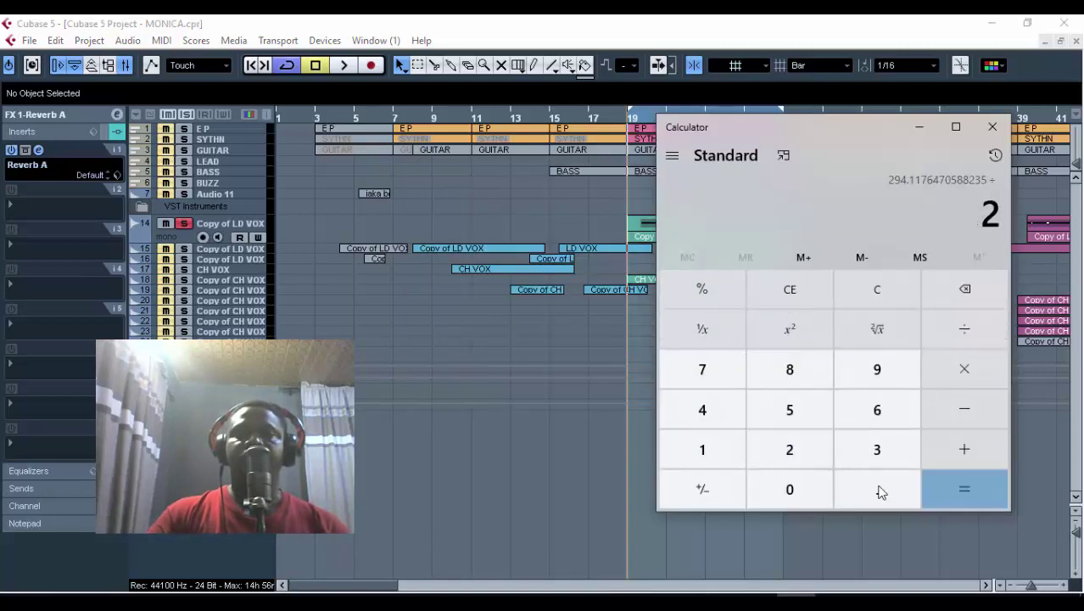
{"action": "left_click", "coordinate": [952, 485]}
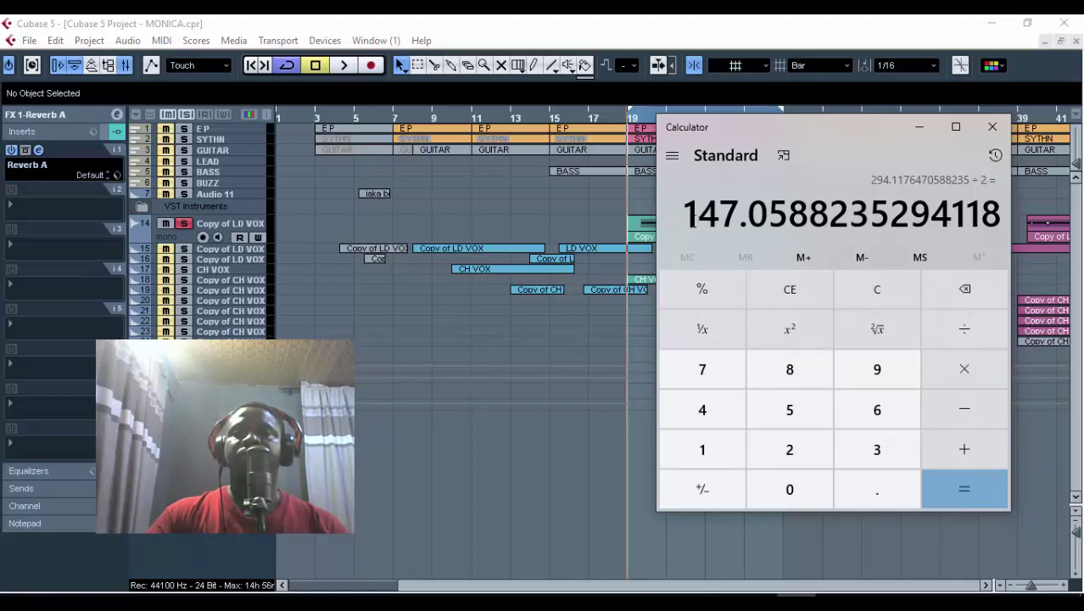
{"action": "left_click", "coordinate": [575, 398]}
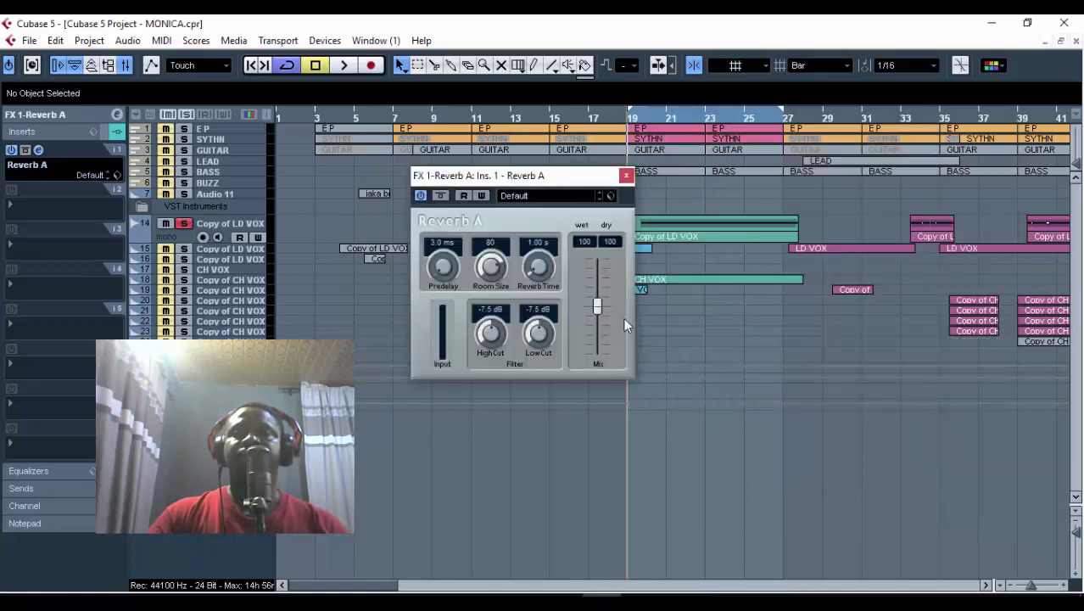
{"action": "left_click", "coordinate": [546, 246]}
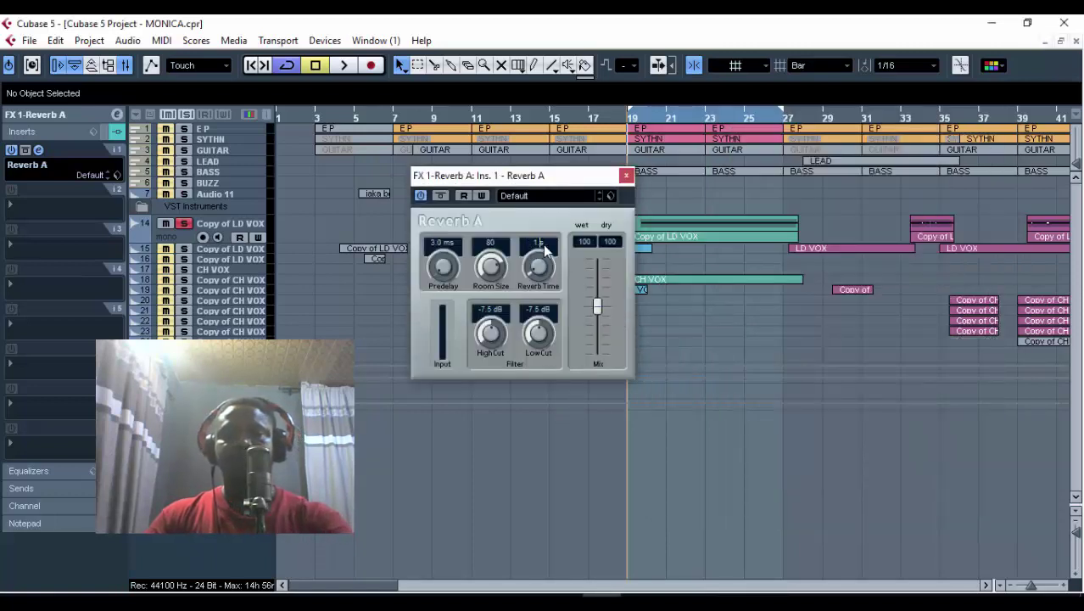
{"action": "key", "text": "alt+Tab"}
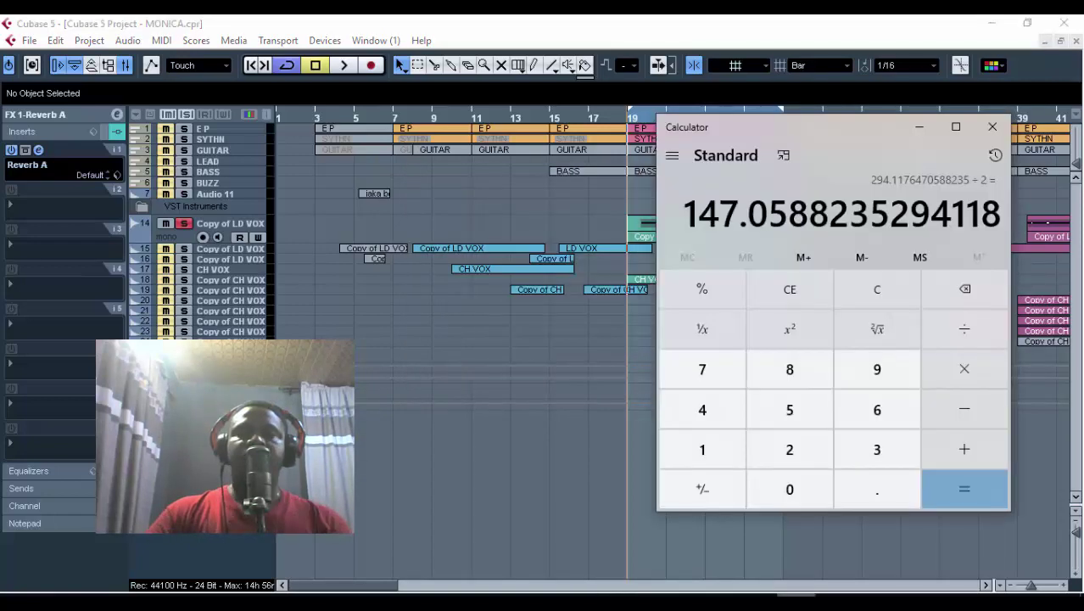
{"action": "key", "text": "alt+Tab"}
Divide 147.0588235294118 by 2 in Calculator and set the Reverb A room size to 73 in Cubase.
{"action": "key", "text": "alt+Tab"}
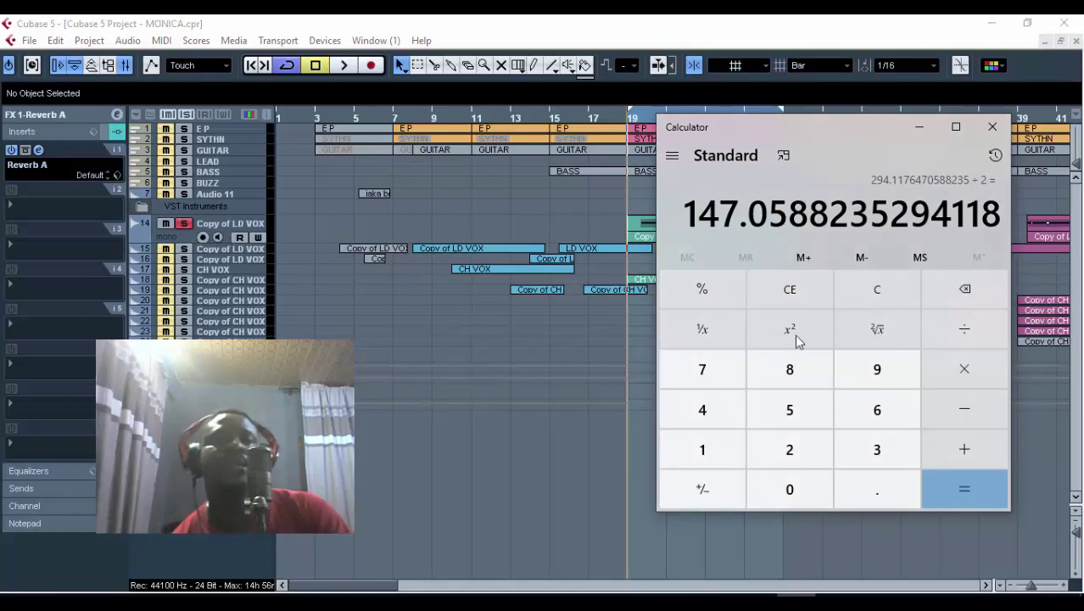
{"action": "left_click", "coordinate": [957, 337]}
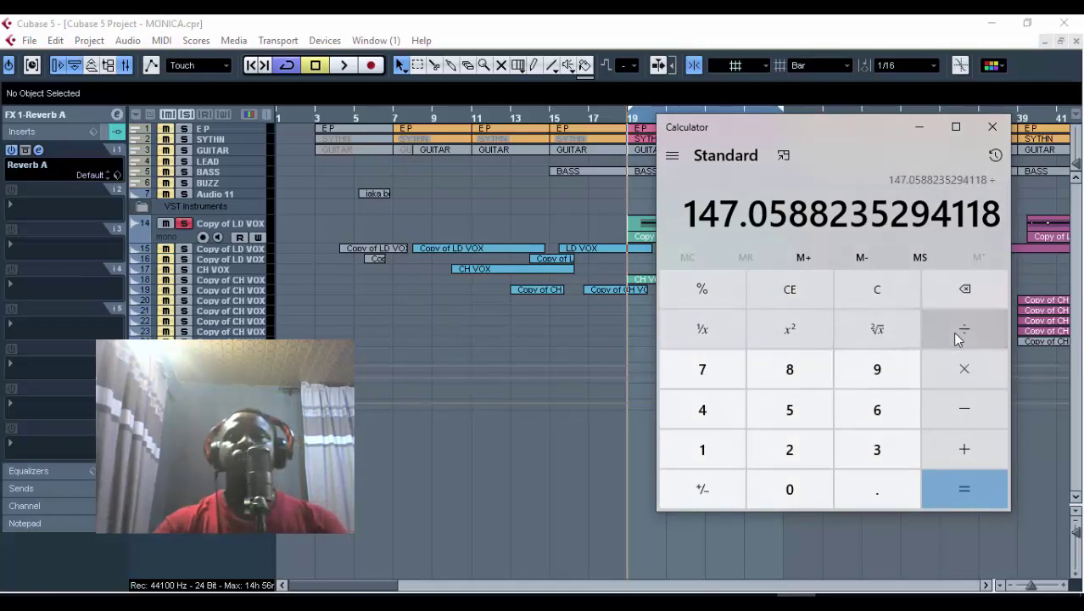
{"action": "left_click", "coordinate": [819, 449]}
{"action": "left_click", "coordinate": [967, 494]}
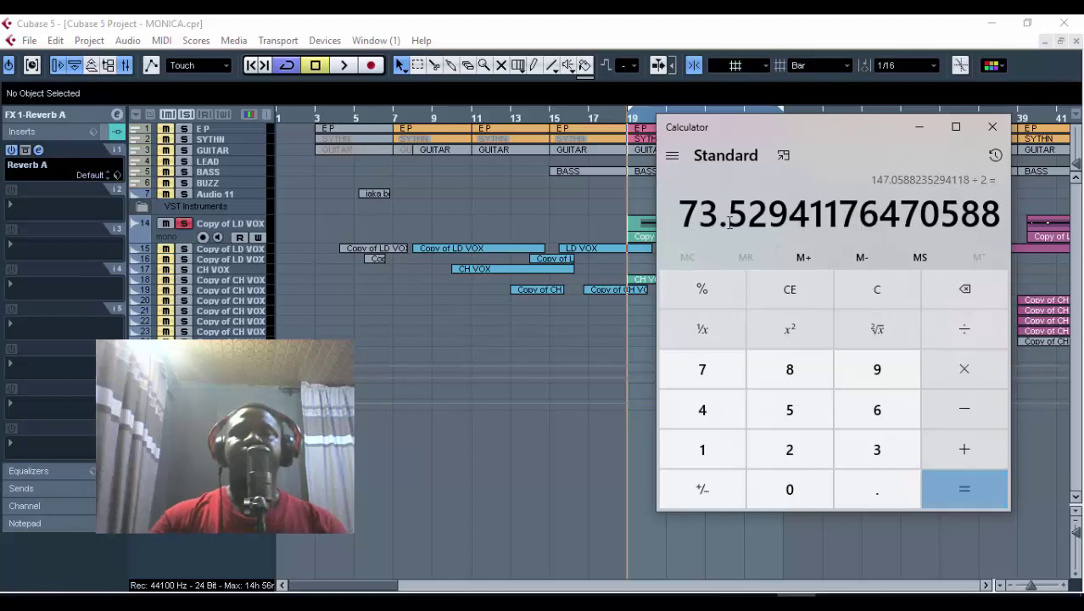
{"action": "left_click", "coordinate": [537, 491]}
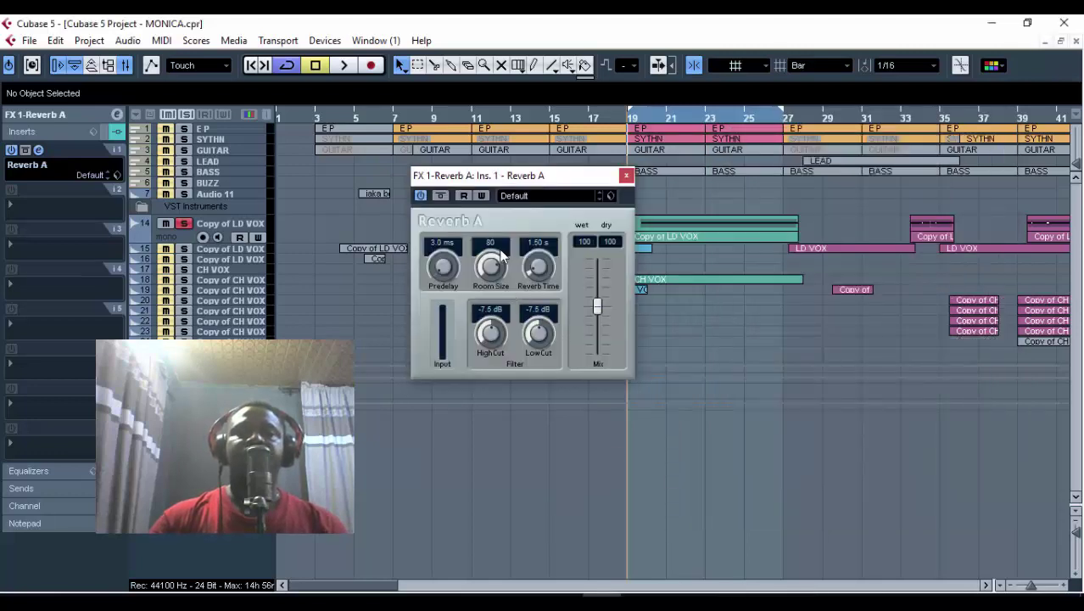
{"action": "left_click", "coordinate": [498, 245]}
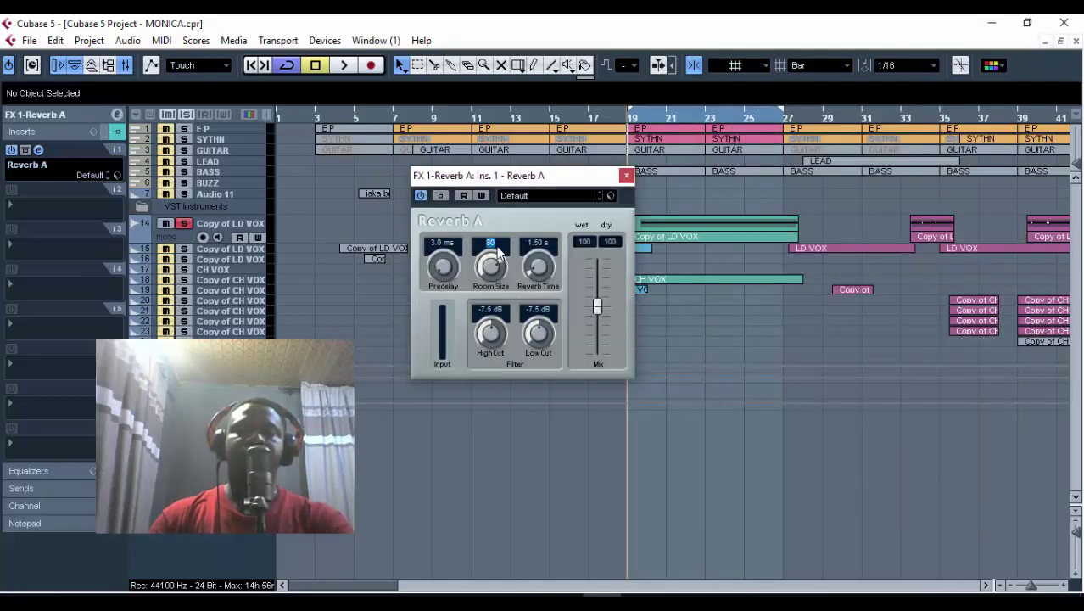
{"action": "type", "text": "73"}
{"action": "key", "text": "Return"}
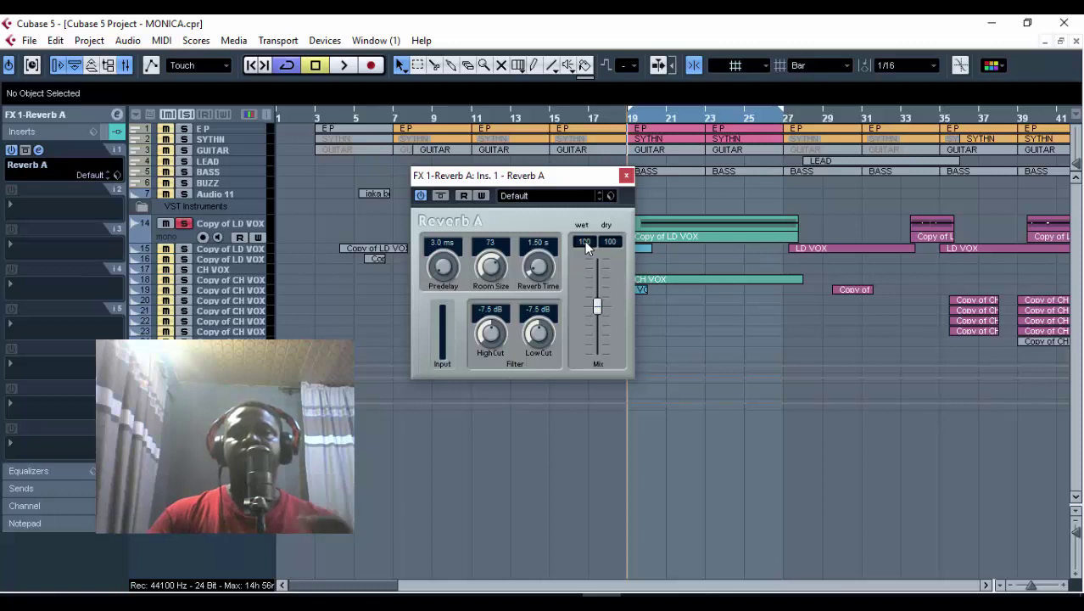
Halve 73.52941176470588 in Calculator, lower the Reverb A wet mix to about 36 in Cubase, and close the plug-in window.
{"action": "key", "text": "alt+Tab"}
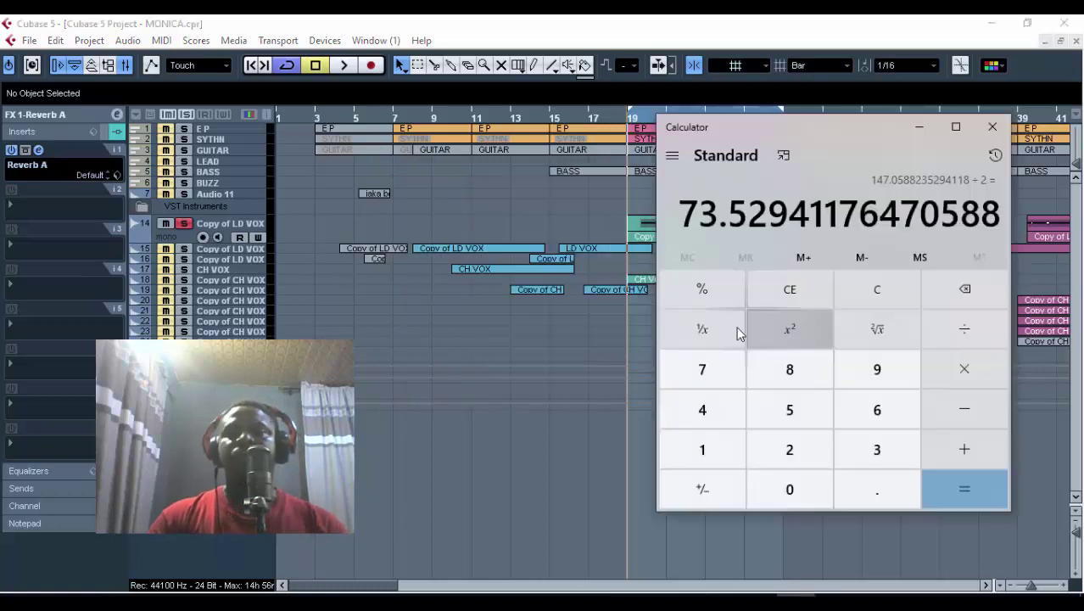
{"action": "left_click", "coordinate": [980, 330]}
{"action": "left_click", "coordinate": [789, 449]}
{"action": "key", "text": "Return"}
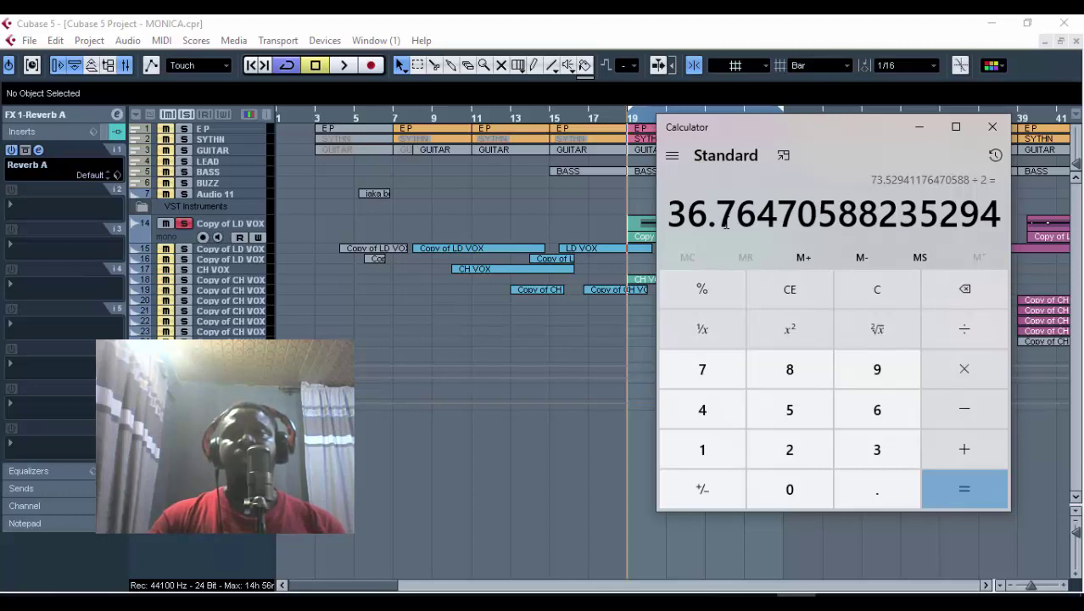
{"action": "left_click", "coordinate": [918, 134]}
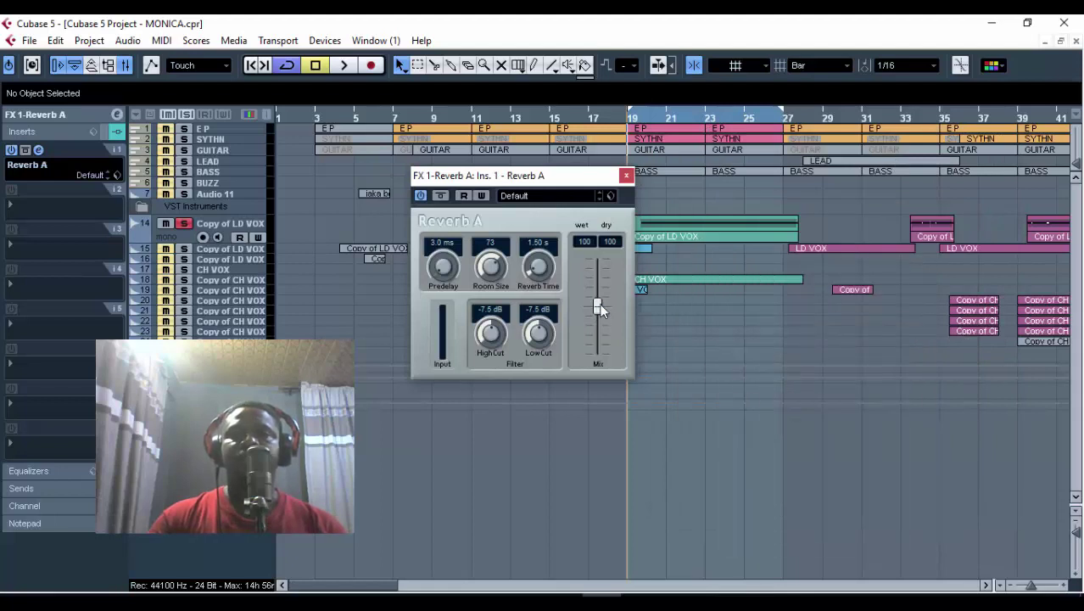
{"action": "left_click_drag", "start_coordinate": [601, 311], "coordinate": [590, 268]}
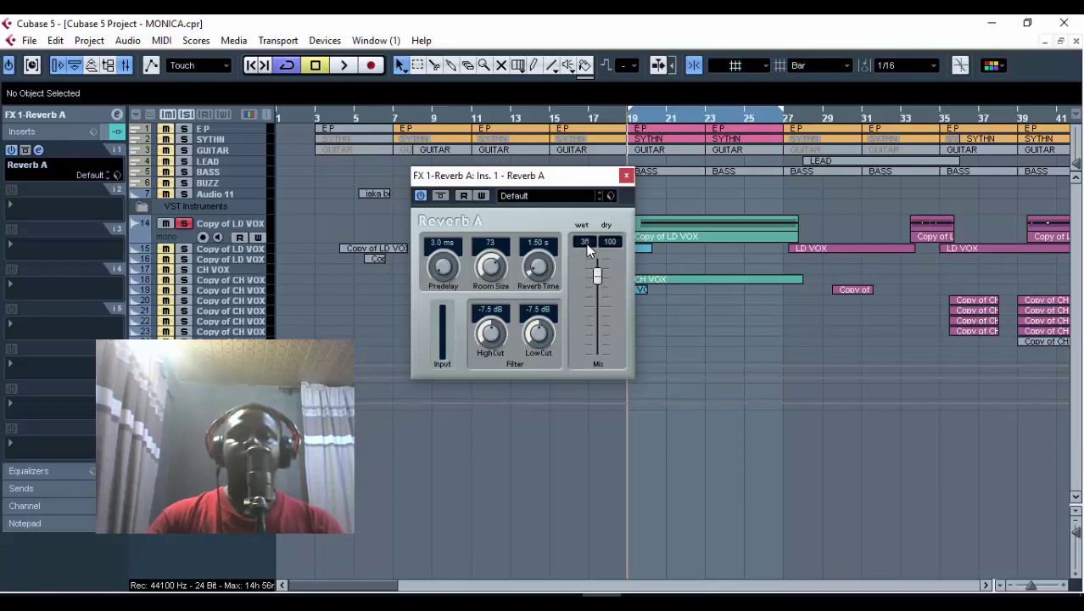
{"action": "left_click", "coordinate": [625, 176]}
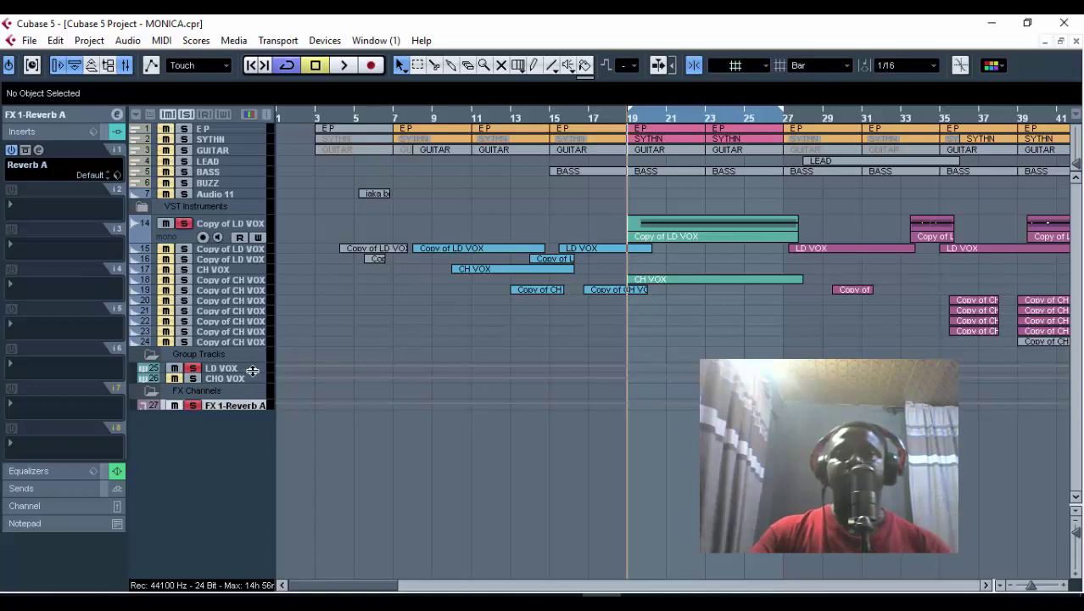
Open the LD VOX group channel settings and assign an active FX 1-Reverb A send to send slot 1.
{"action": "left_click", "coordinate": [250, 370]}
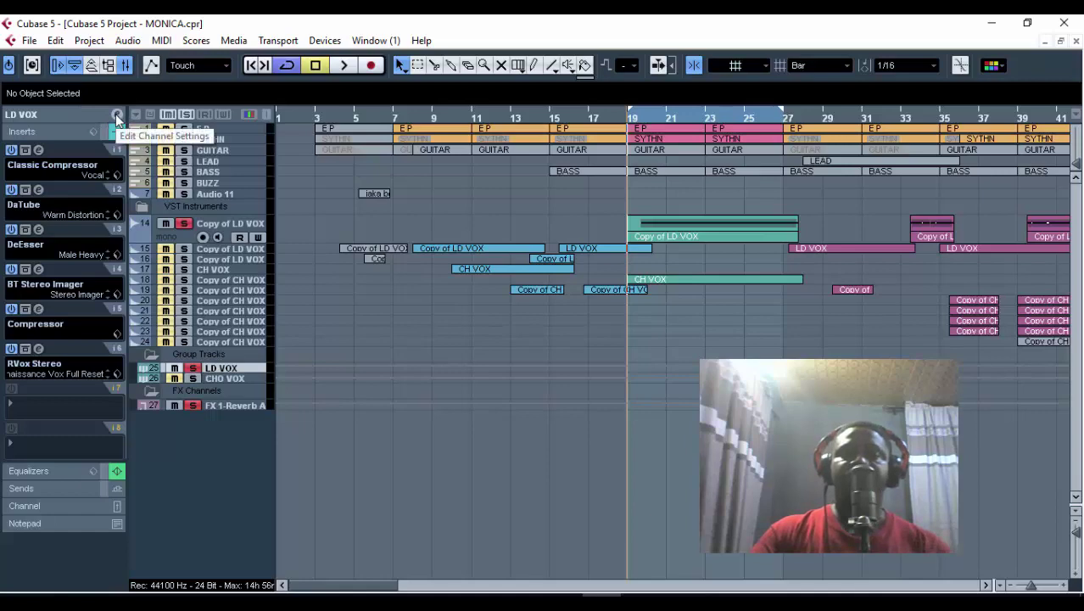
{"action": "left_click", "coordinate": [116, 114]}
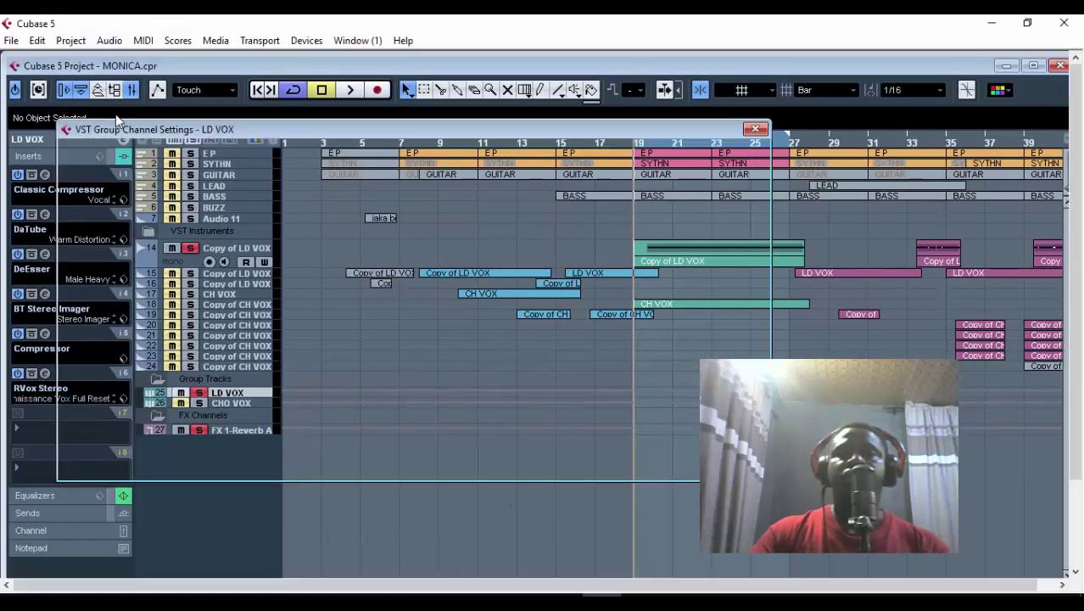
{"action": "left_click_drag", "start_coordinate": [411, 133], "coordinate": [458, 128]}
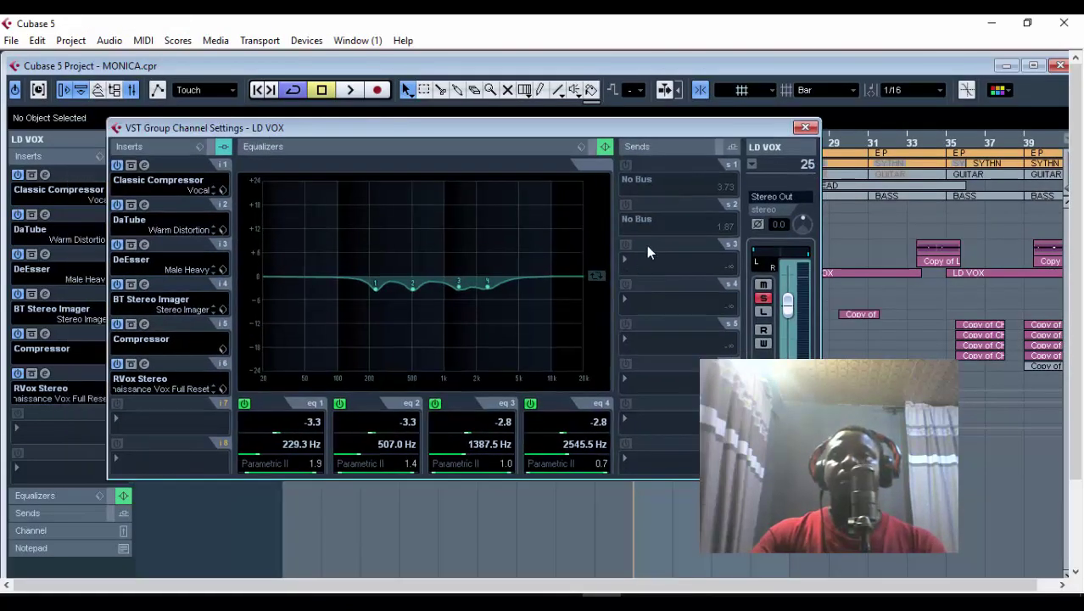
{"action": "left_click", "coordinate": [637, 181]}
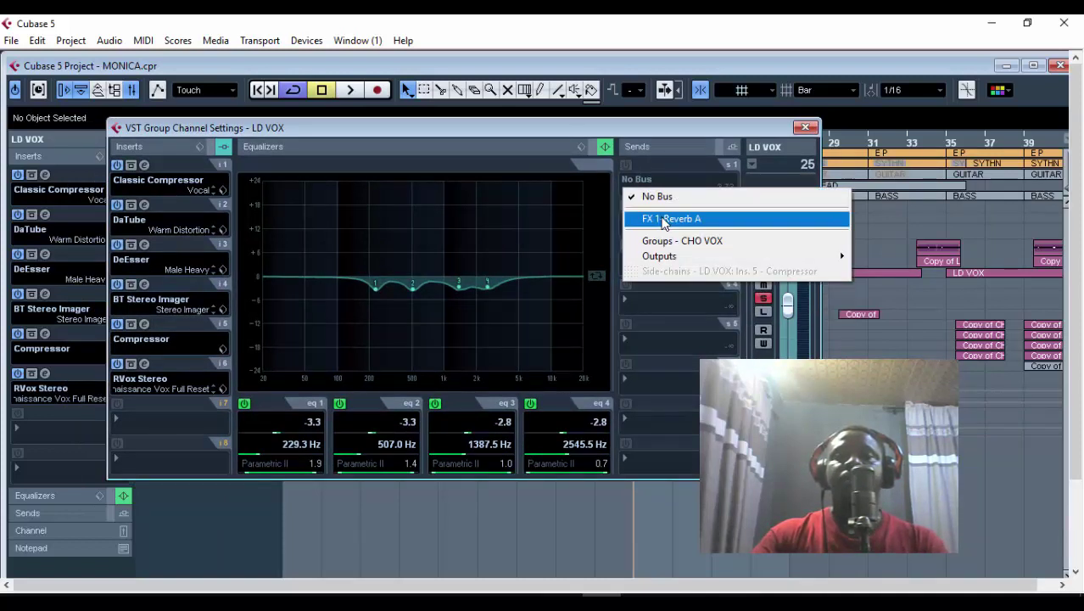
{"action": "left_click", "coordinate": [717, 222]}
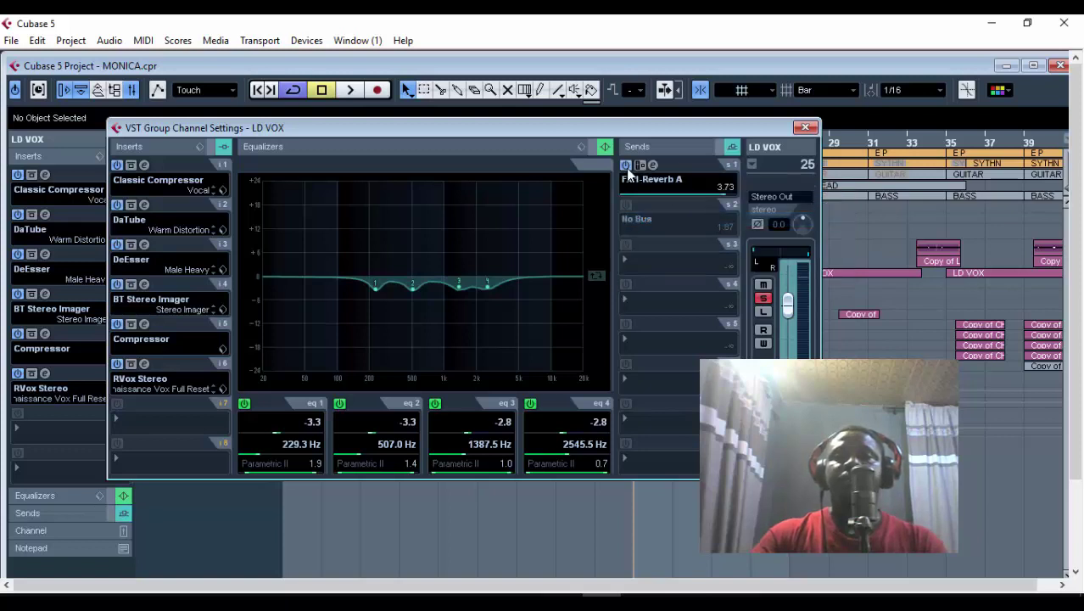
Set the LD VOX send level to FX 1-Reverb A to -0.89 and reposition the channel settings window.
{"action": "left_click_drag", "start_coordinate": [653, 190], "coordinate": [520, 206]}
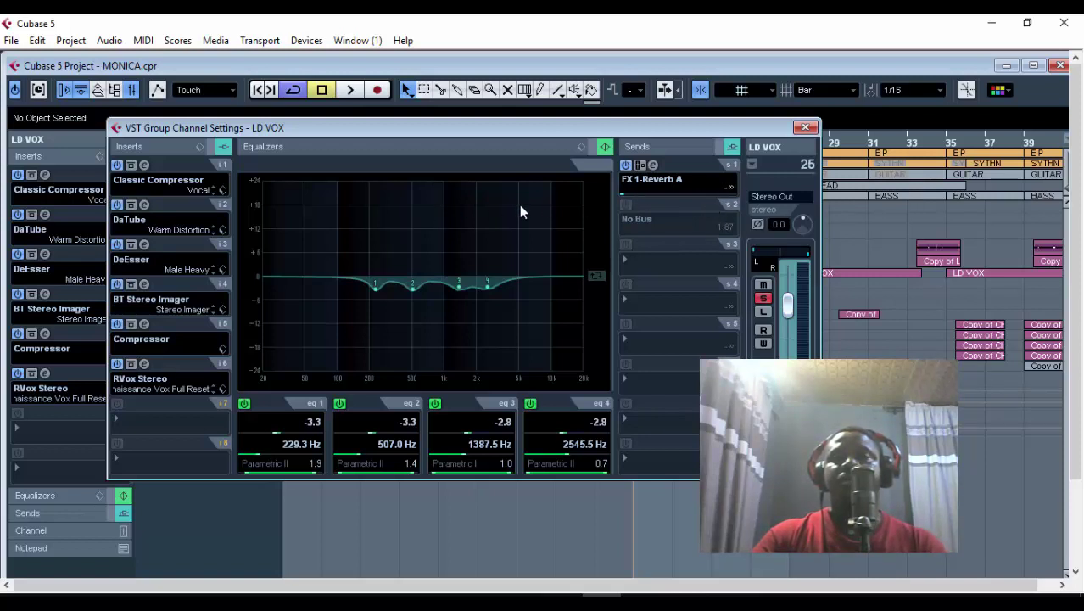
{"action": "left_click", "coordinate": [626, 195]}
{"action": "left_click_drag", "start_coordinate": [627, 194], "coordinate": [711, 207]}
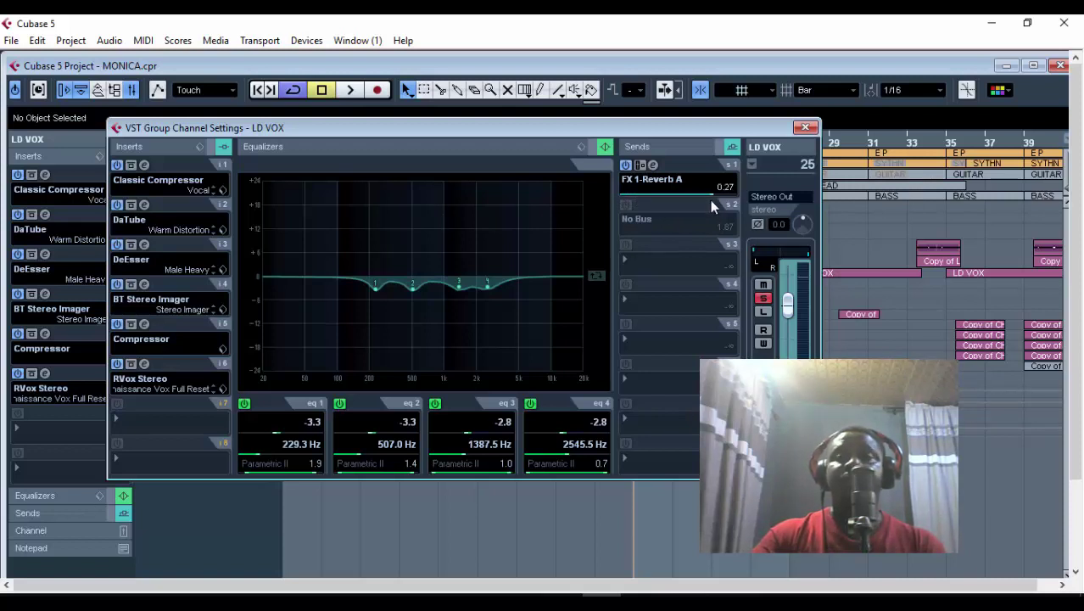
{"action": "left_click_drag", "start_coordinate": [710, 200], "coordinate": [705, 201]}
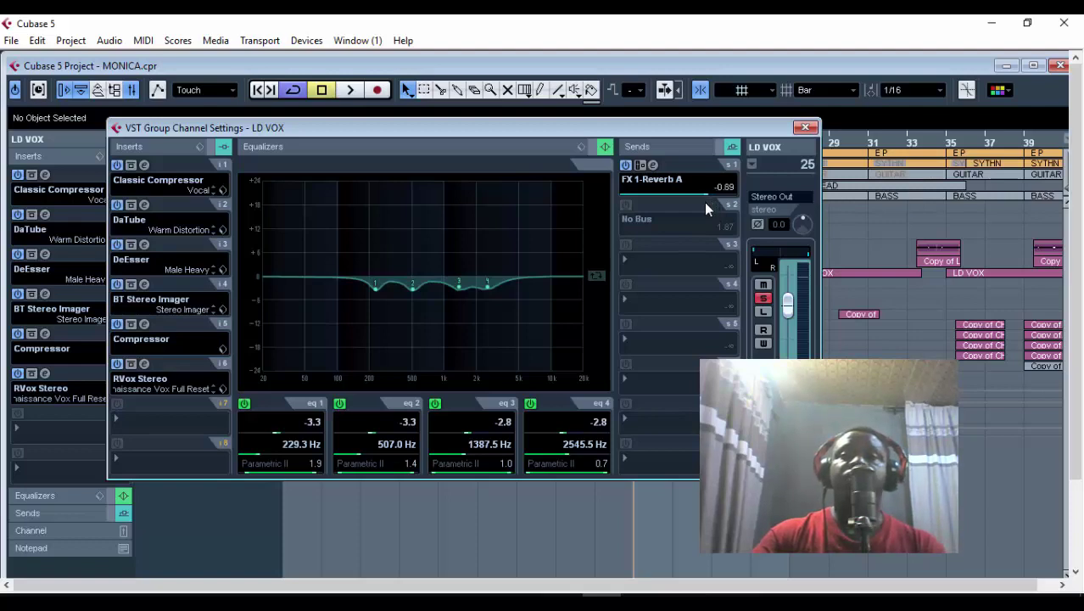
{"action": "left_click_drag", "start_coordinate": [697, 128], "coordinate": [679, 116]}
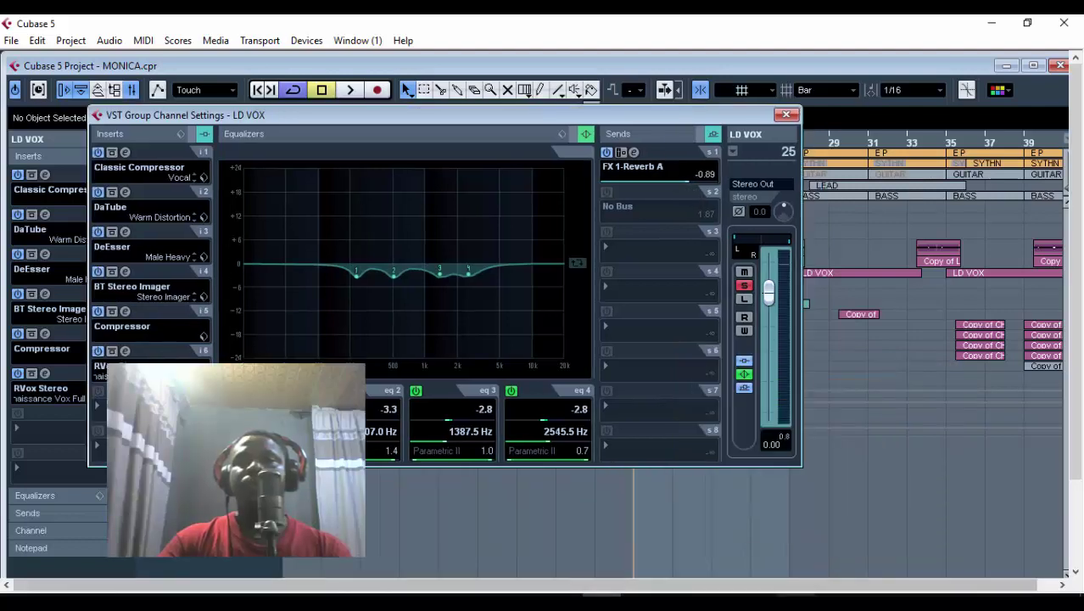
Switch to Calculator and divide 36.76470588235294 by 2 four times in succession.
{"action": "left_click", "coordinate": [795, 596]}
{"action": "left_click", "coordinate": [963, 328]}
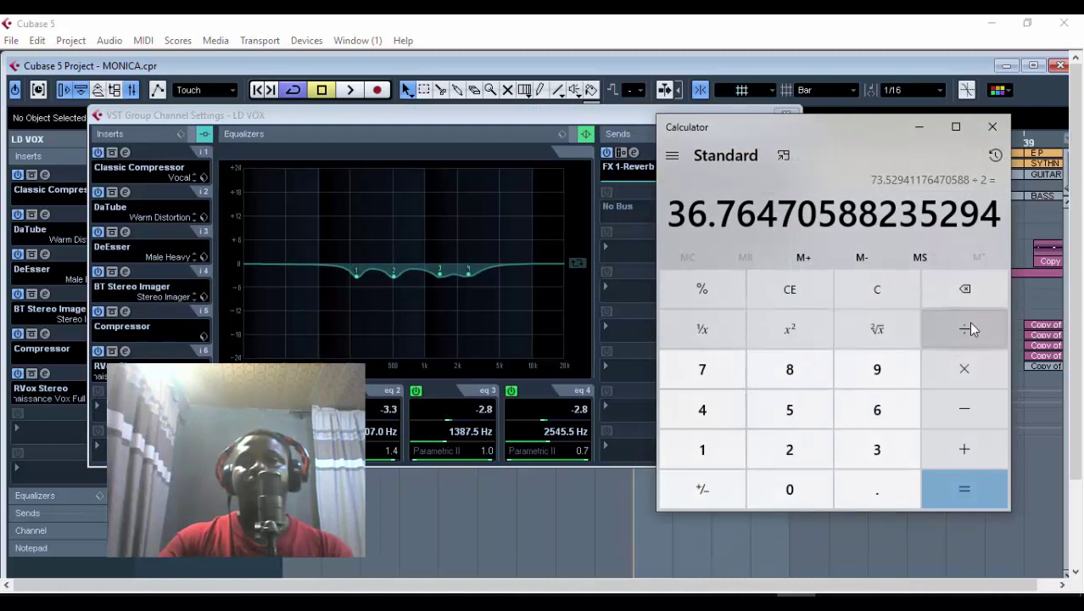
{"action": "left_click", "coordinate": [790, 449]}
{"action": "left_click", "coordinate": [964, 489]}
{"action": "left_click", "coordinate": [971, 327]}
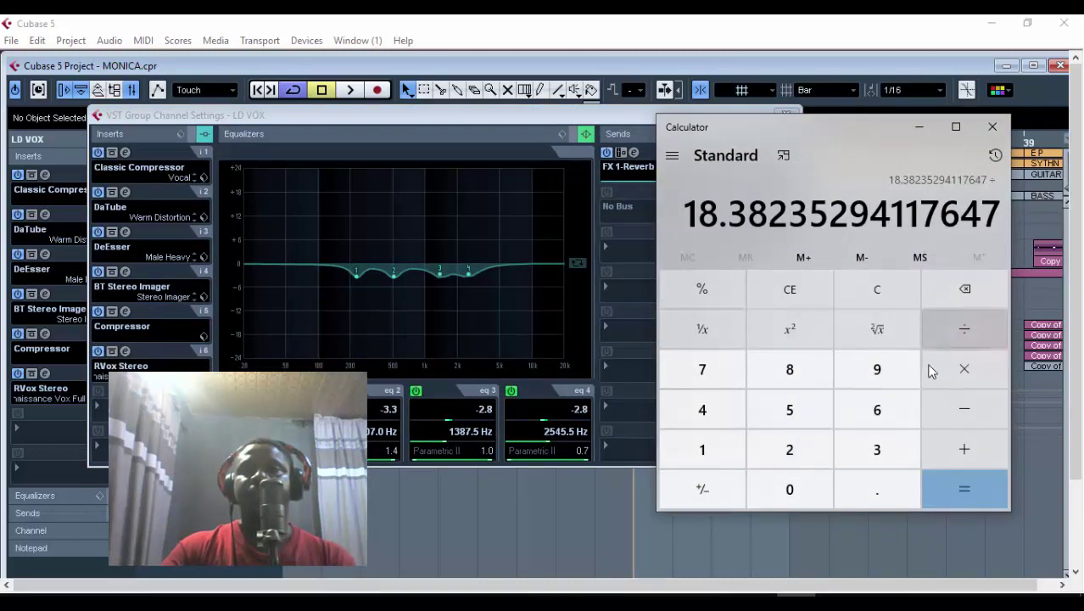
{"action": "left_click", "coordinate": [814, 458]}
{"action": "key", "text": "slash"}
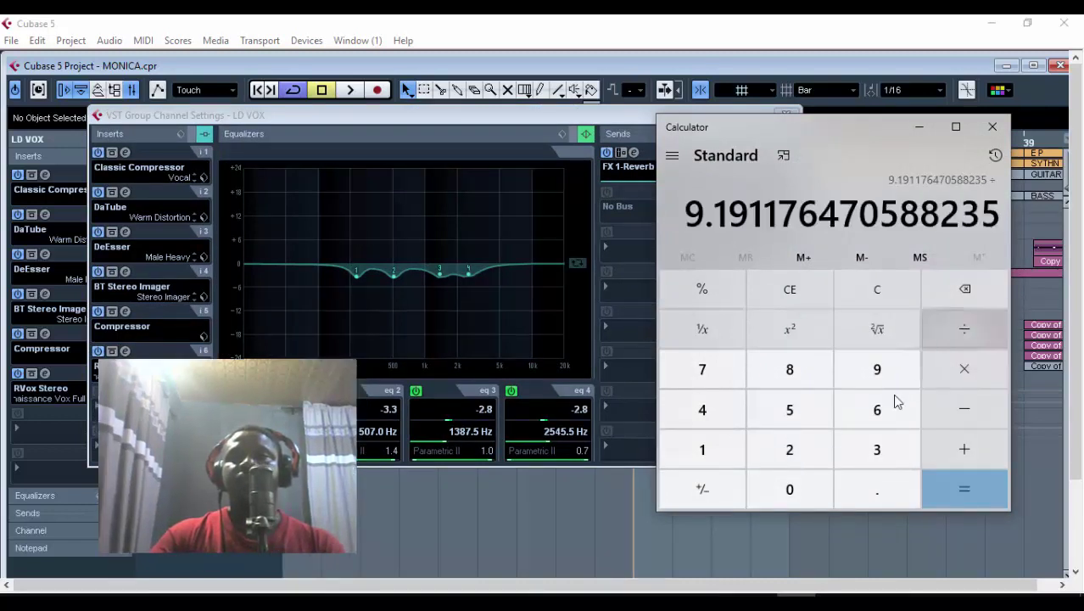
{"action": "left_click", "coordinate": [796, 454]}
{"action": "key", "text": "slash"}
{"action": "left_click", "coordinate": [806, 452]}
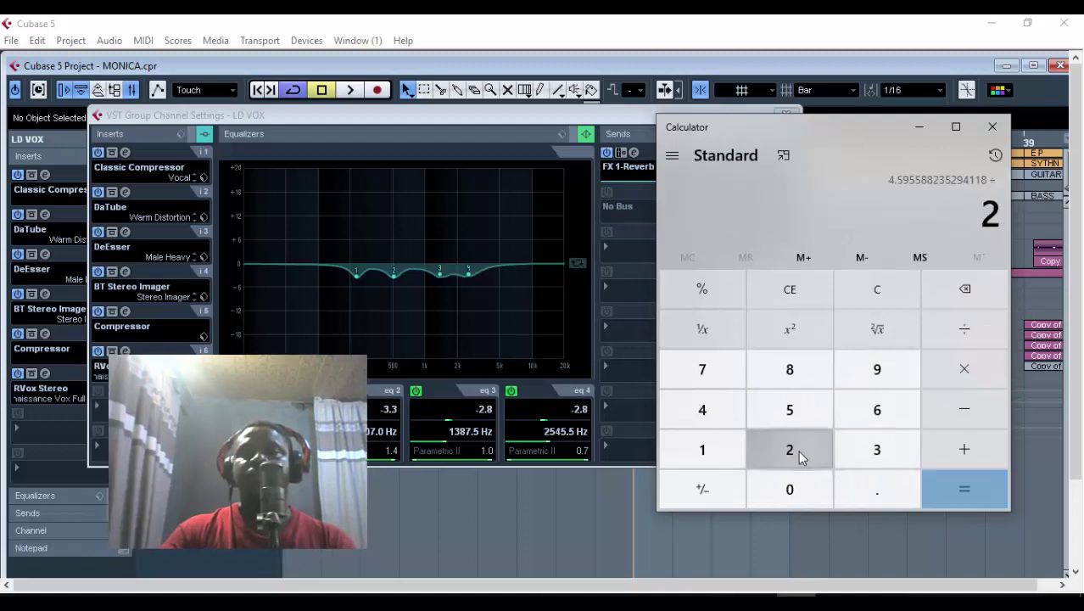
{"action": "left_click", "coordinate": [987, 497]}
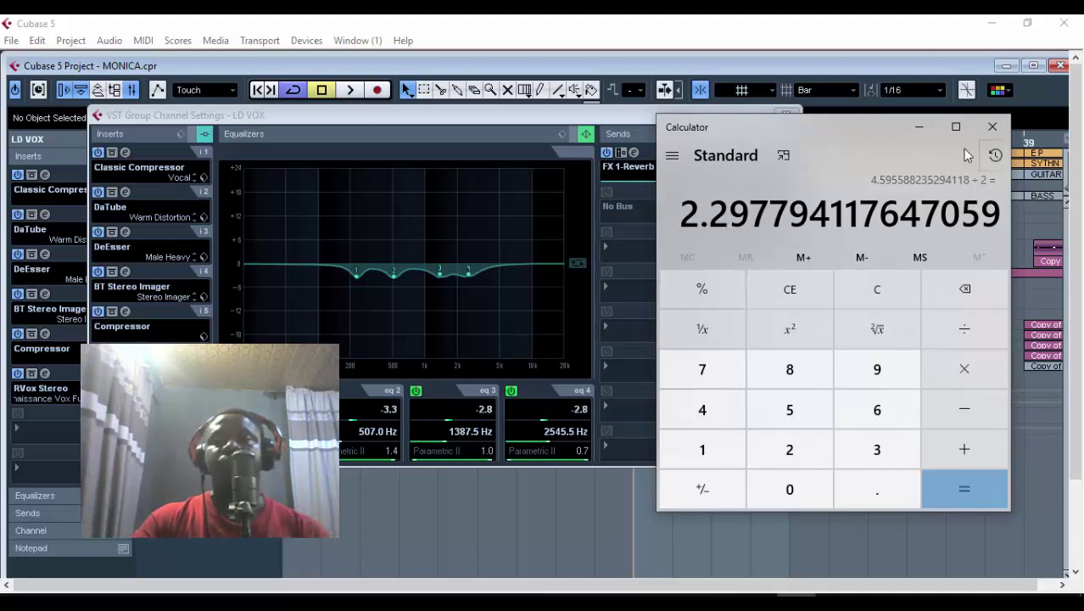
Return to Cubase, set the LD VOX send level to FX 1-Reverb A to 2.30, close the channel settings, and maximize the project window.
{"action": "left_click", "coordinate": [913, 134]}
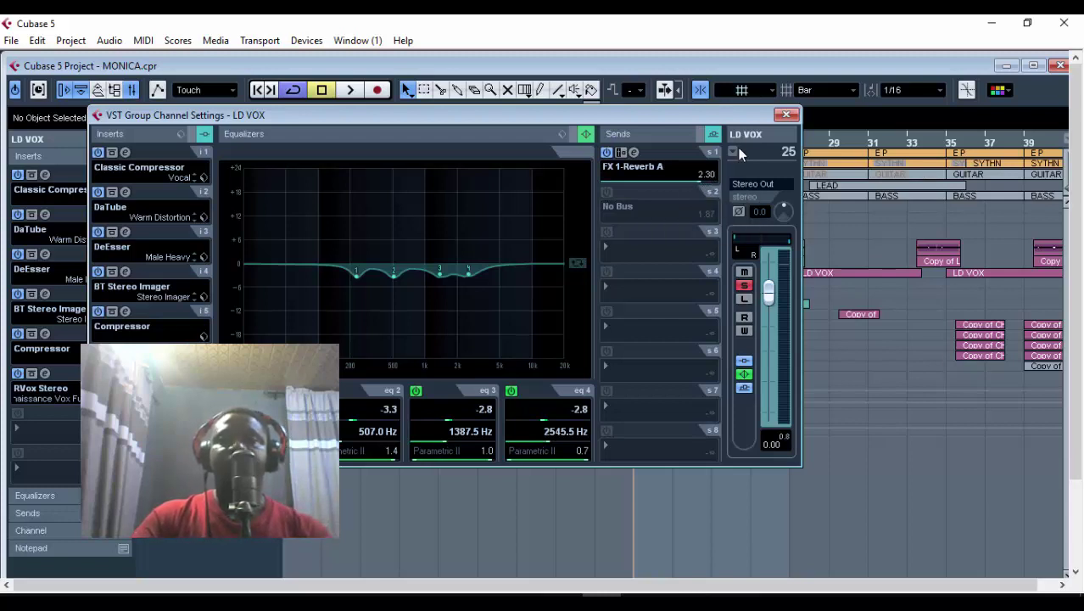
{"action": "left_click", "coordinate": [785, 113]}
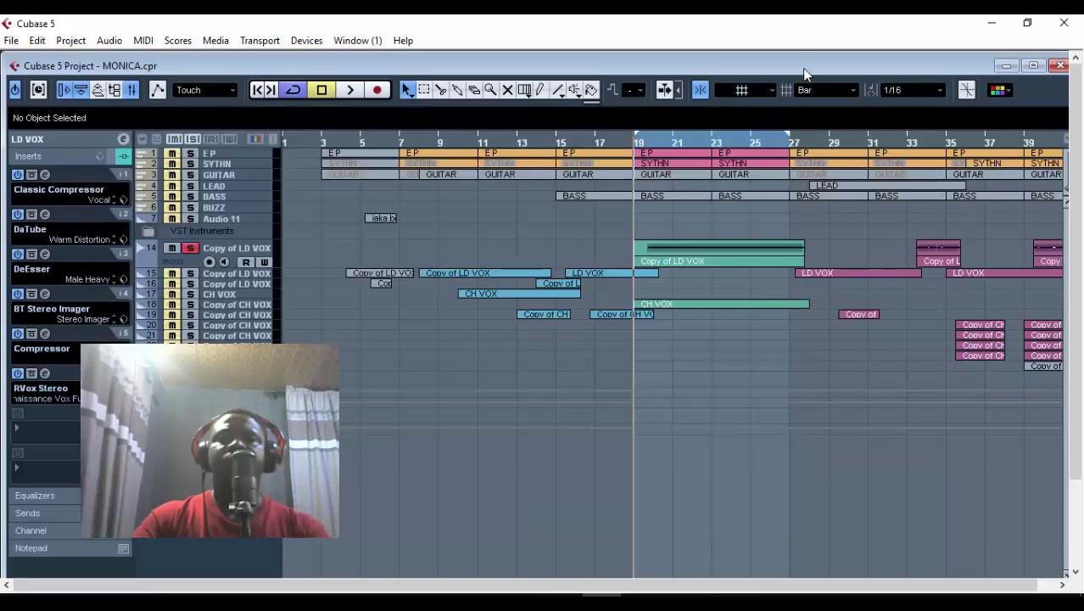
{"action": "left_click", "coordinate": [1033, 65]}
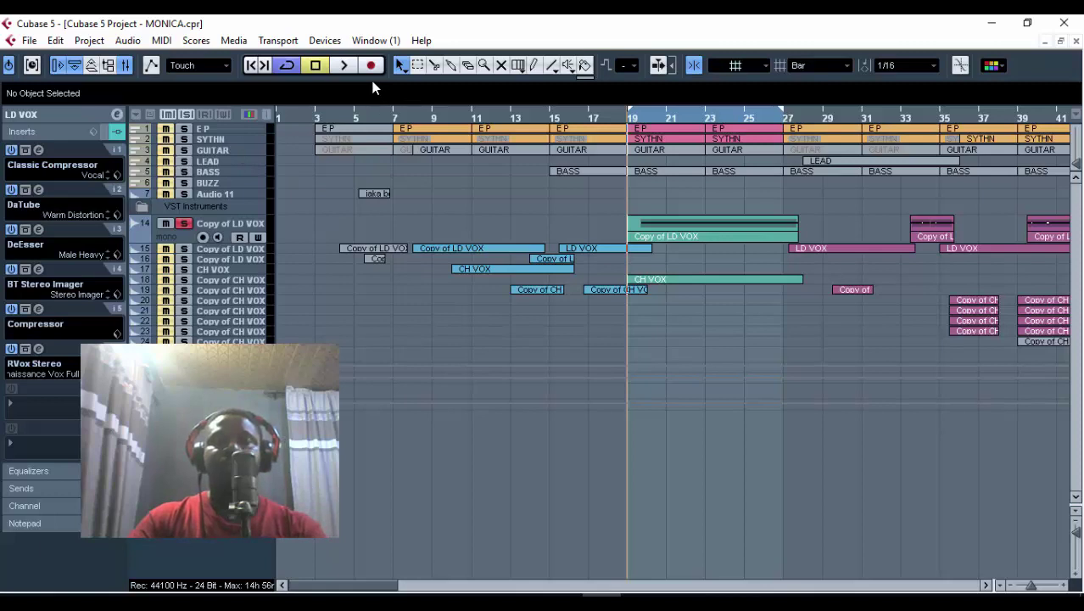
Start loop playback and review the FX 1-Reverb A channel settings, closing them when done.
{"action": "key", "text": "space"}
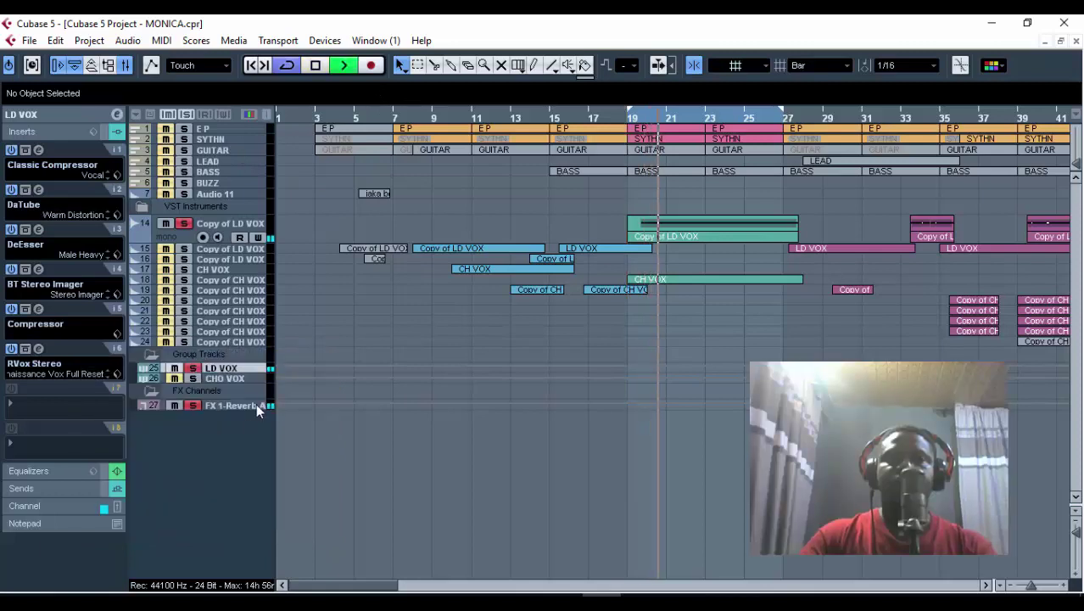
{"action": "left_click", "coordinate": [256, 405]}
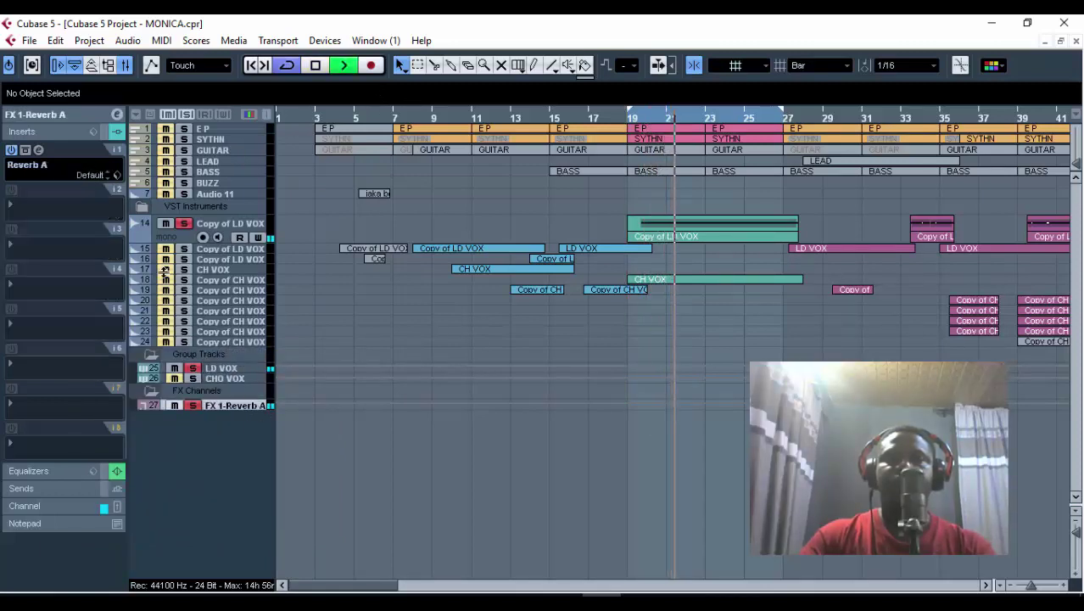
{"action": "left_click", "coordinate": [116, 113]}
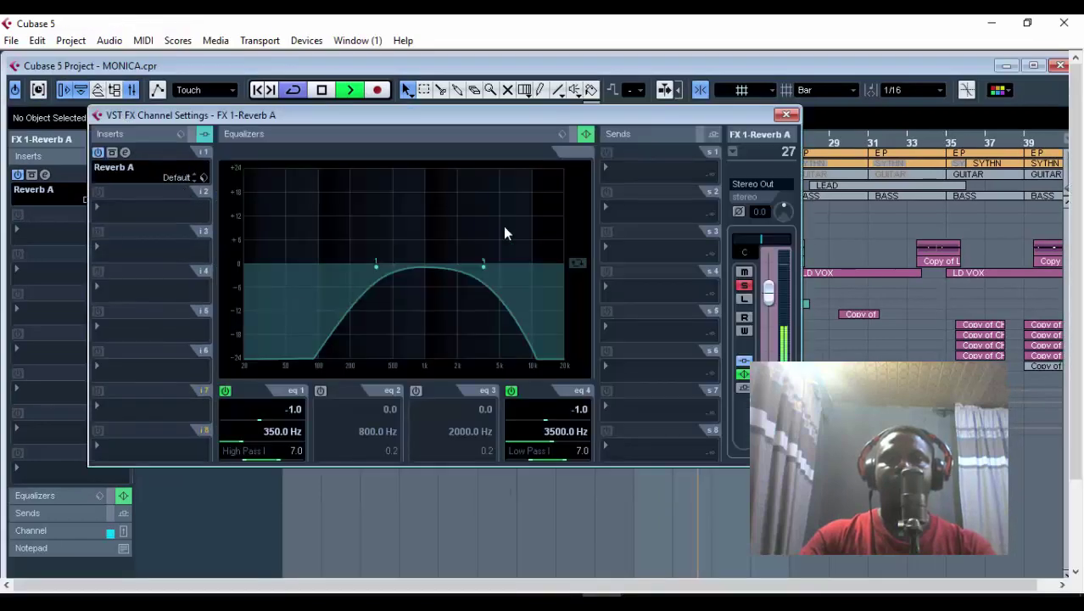
{"action": "left_click", "coordinate": [786, 114]}
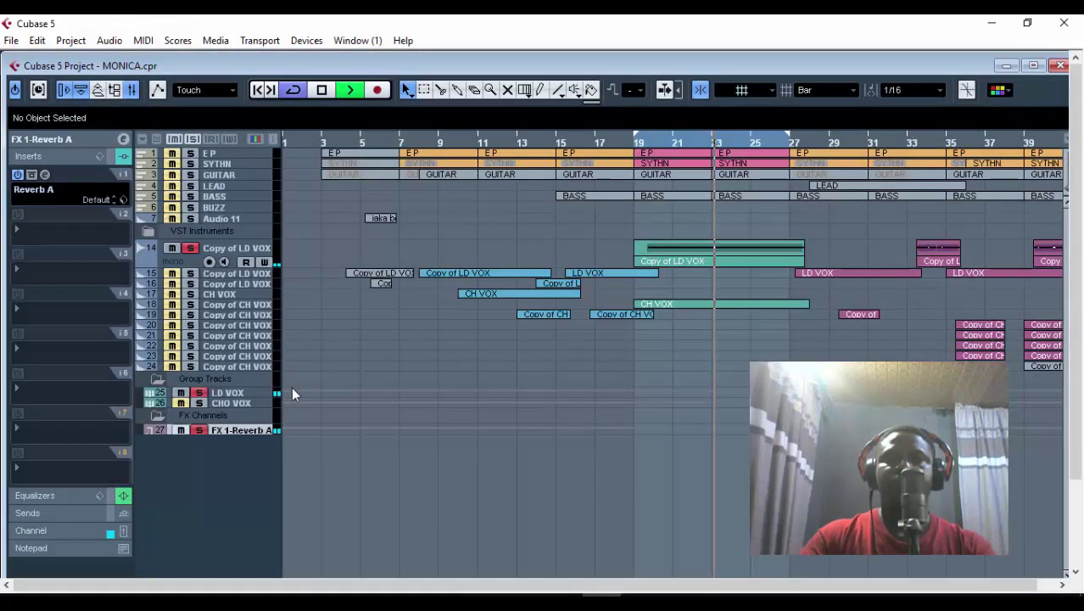
Open the LD VOX group channel settings during playback, shift the window aside to reveal the arrangement, and stop playback.
{"action": "left_click", "coordinate": [263, 394]}
{"action": "left_click", "coordinate": [123, 139]}
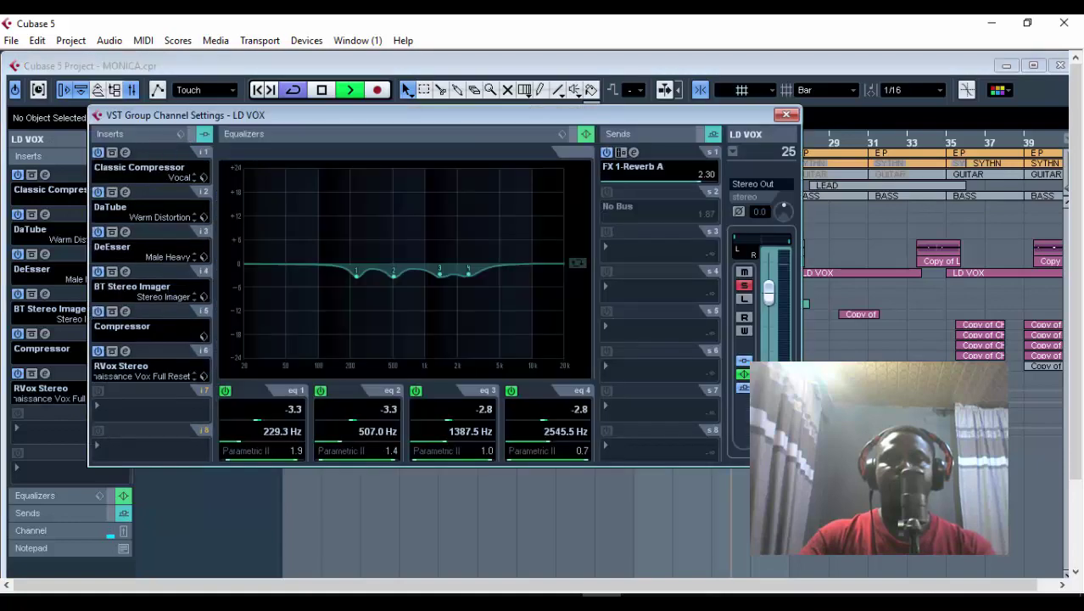
{"action": "left_click_drag", "start_coordinate": [726, 117], "coordinate": [531, 117]}
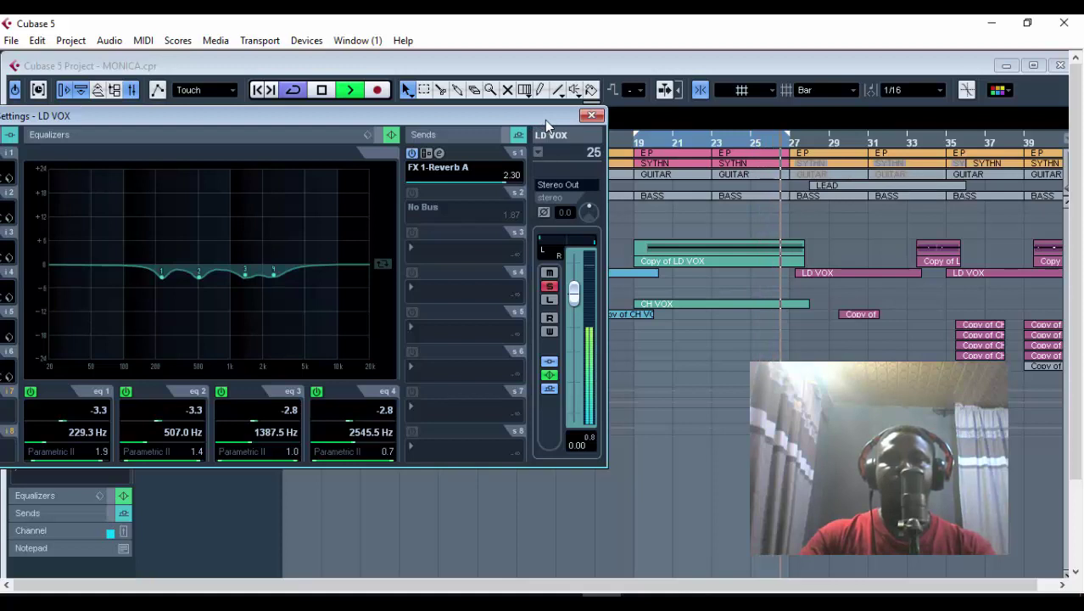
{"action": "key", "text": "space"}
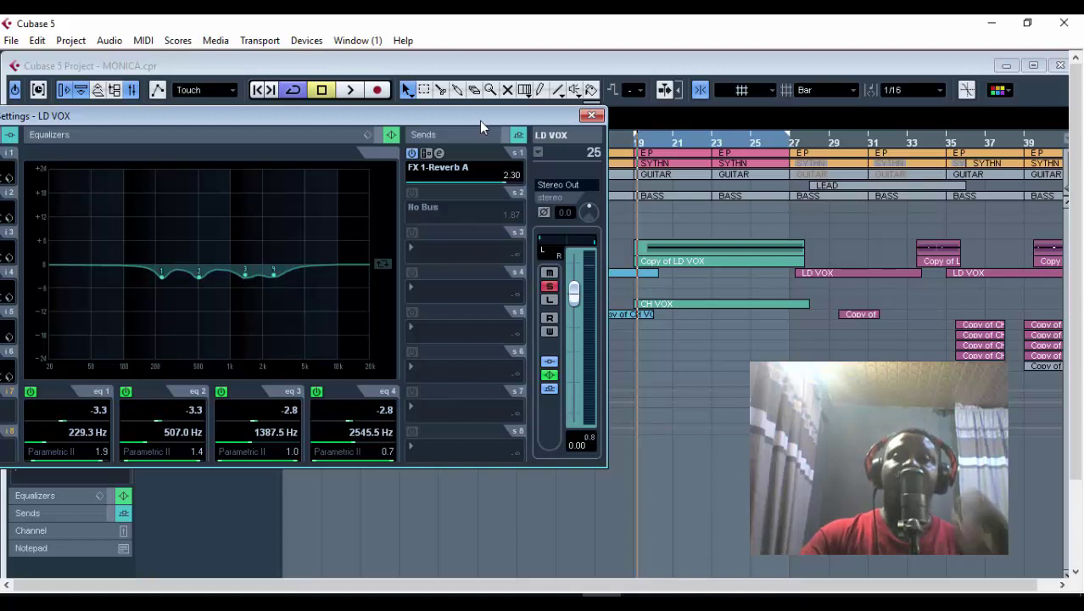
Switch off the LD VOX send to FX 1-Reverb A and play the loop to hear the vocal dry.
{"action": "left_click", "coordinate": [414, 156]}
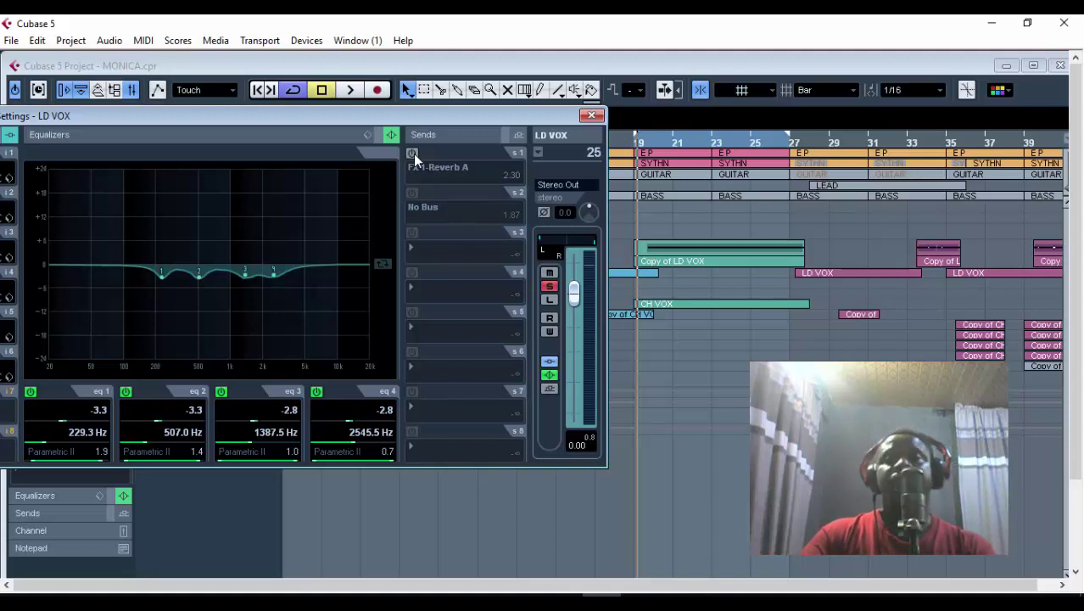
{"action": "key", "text": "space"}
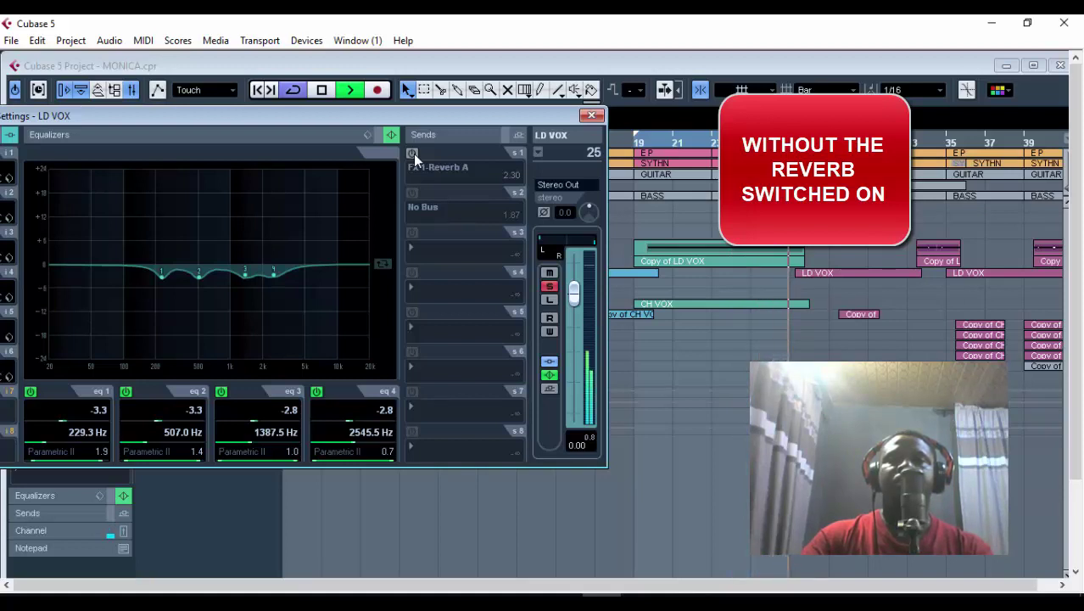
{"action": "key", "text": "space"}
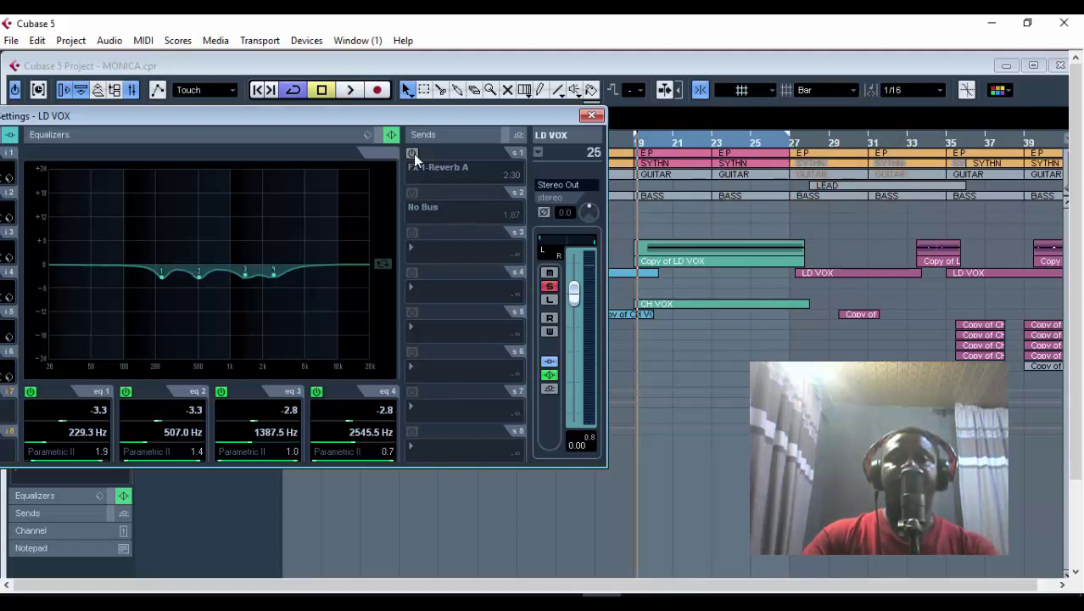
Reactivate the FX 1-Reverb A send, play the loop, and toggle the send repeatedly to compare, leaving it on.
{"action": "left_click", "coordinate": [413, 154]}
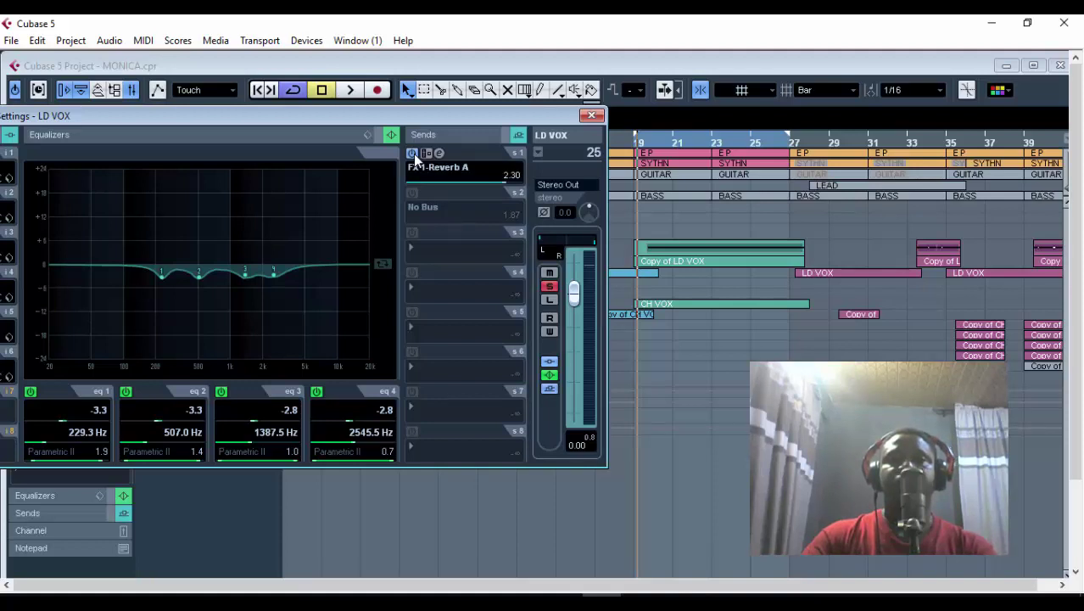
{"action": "key", "text": "space"}
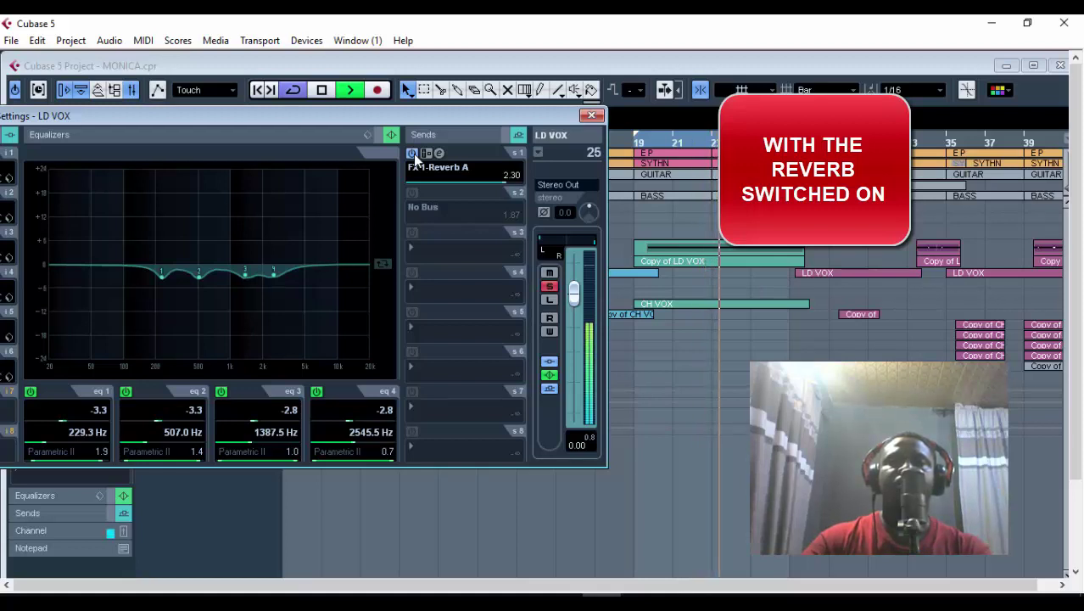
{"action": "left_click", "coordinate": [412, 154]}
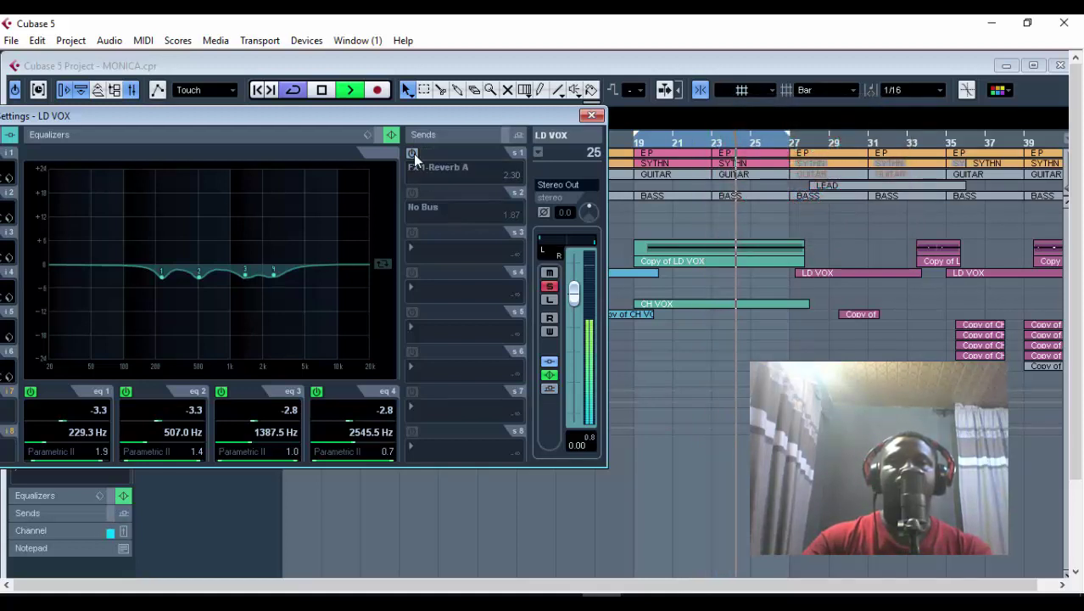
{"action": "left_click", "coordinate": [412, 154]}
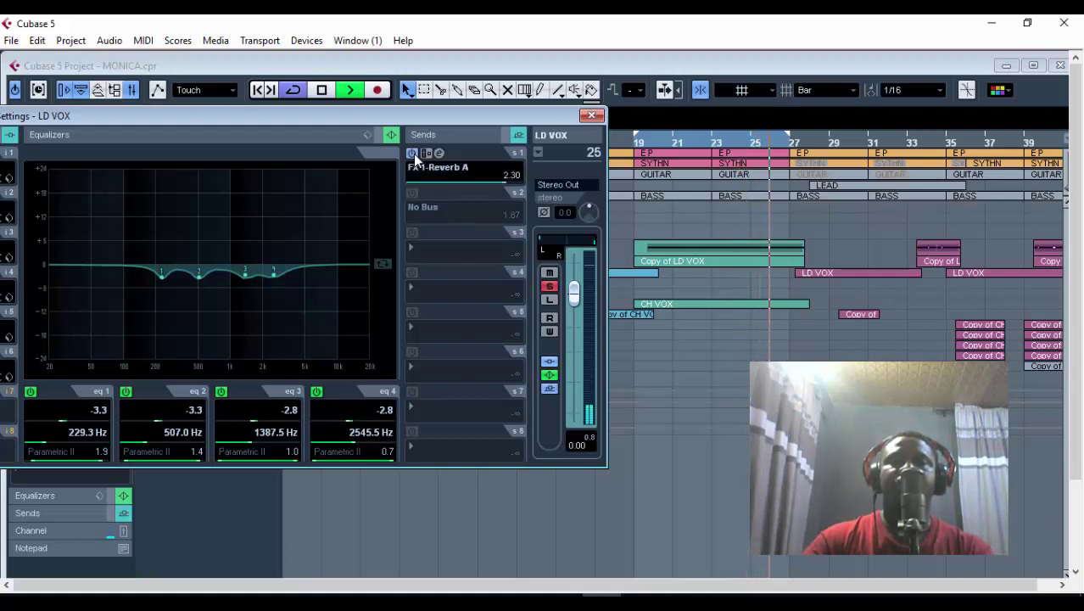
{"action": "left_click", "coordinate": [412, 154]}
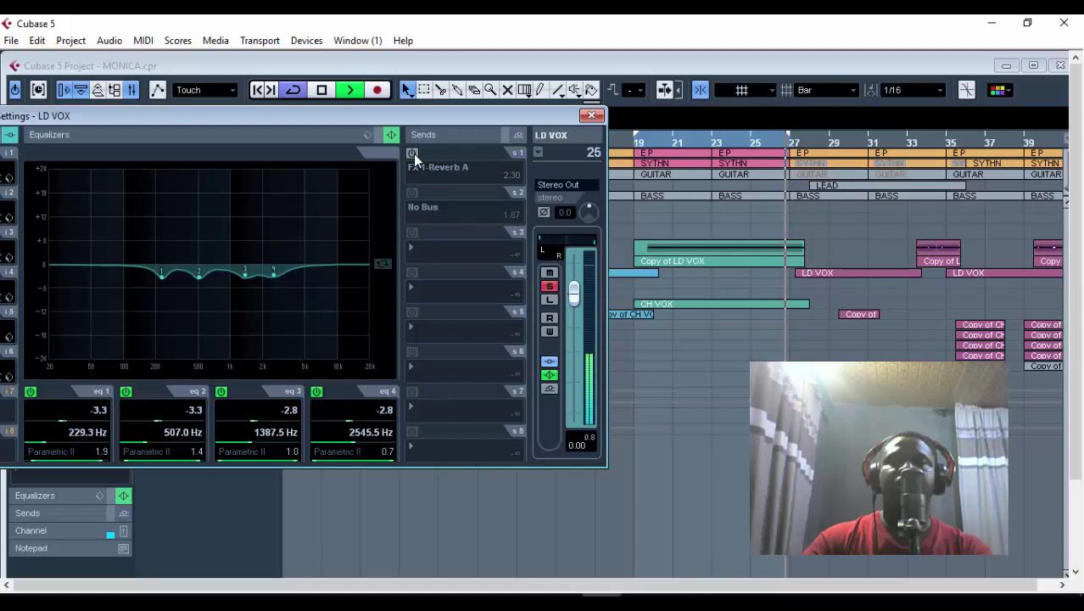
{"action": "left_click", "coordinate": [412, 153]}
{"action": "key", "text": "space"}
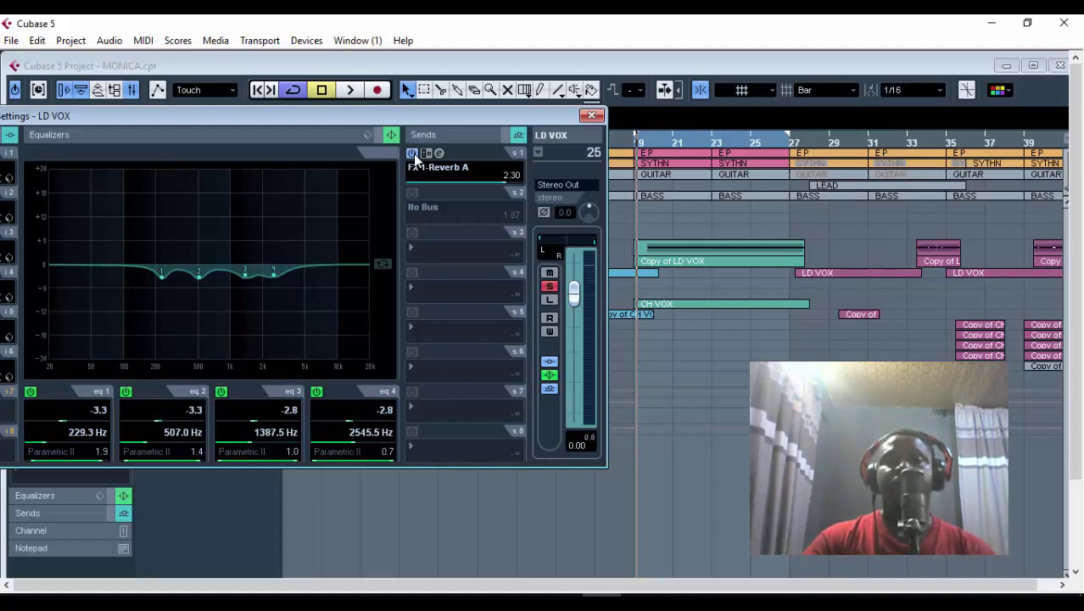
Replay the loop, bypass the LD VOX reverb send for one more comparison, turn it back on, and stop playback.
{"action": "key", "text": "space"}
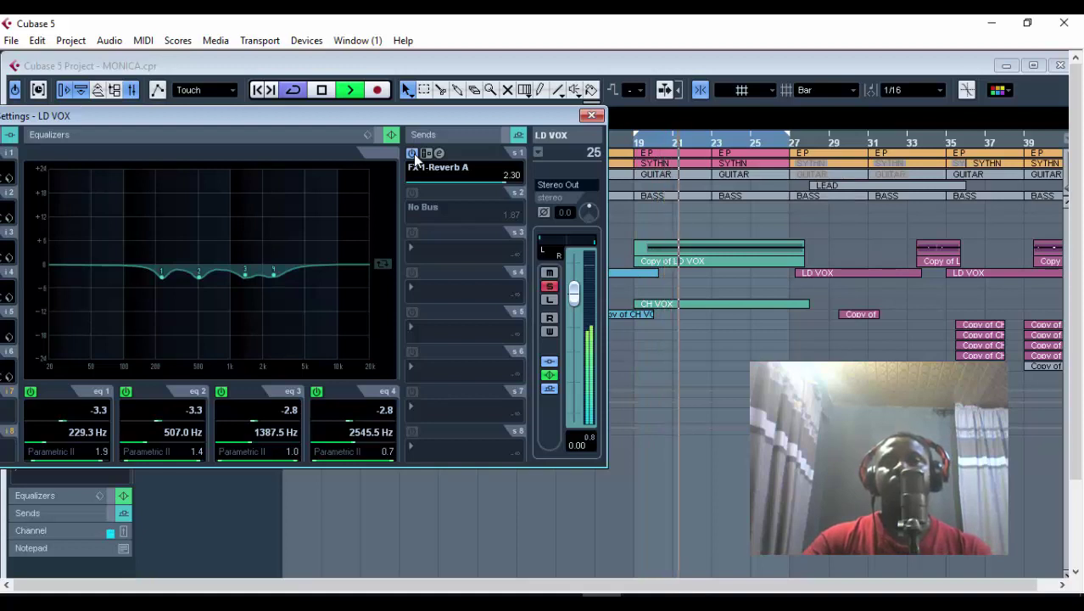
{"action": "left_click", "coordinate": [412, 155]}
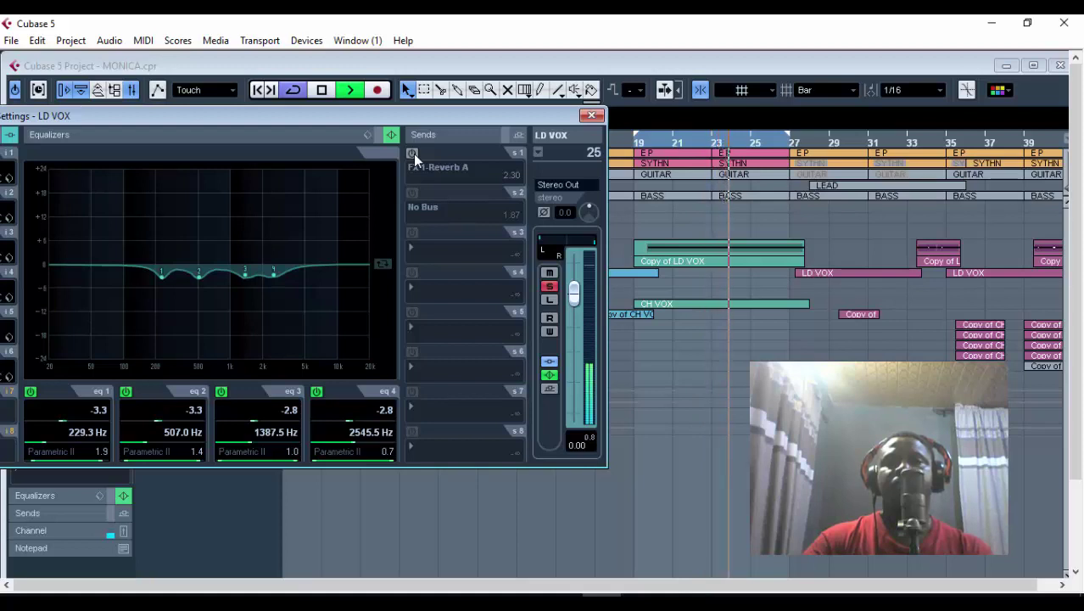
{"action": "left_click", "coordinate": [413, 153]}
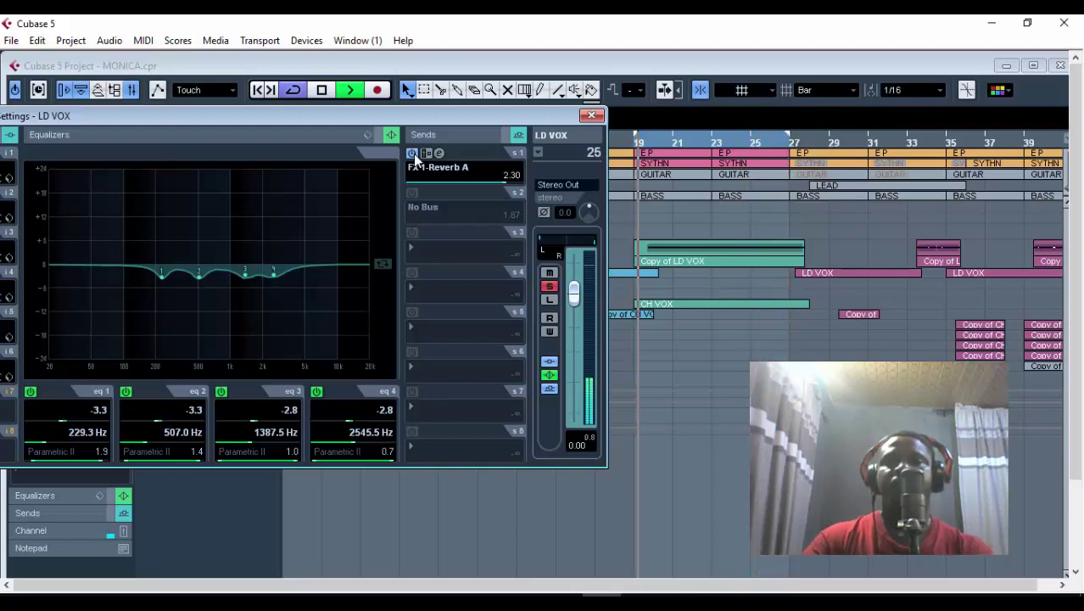
{"action": "key", "text": "space"}
Solo the E P, SYTHN, GUITAR, LEAD and BASS tracks and play the loop from bar 19 to hear the reverb with the beat.
{"action": "left_click_drag", "start_coordinate": [454, 113], "coordinate": [606, 253]}
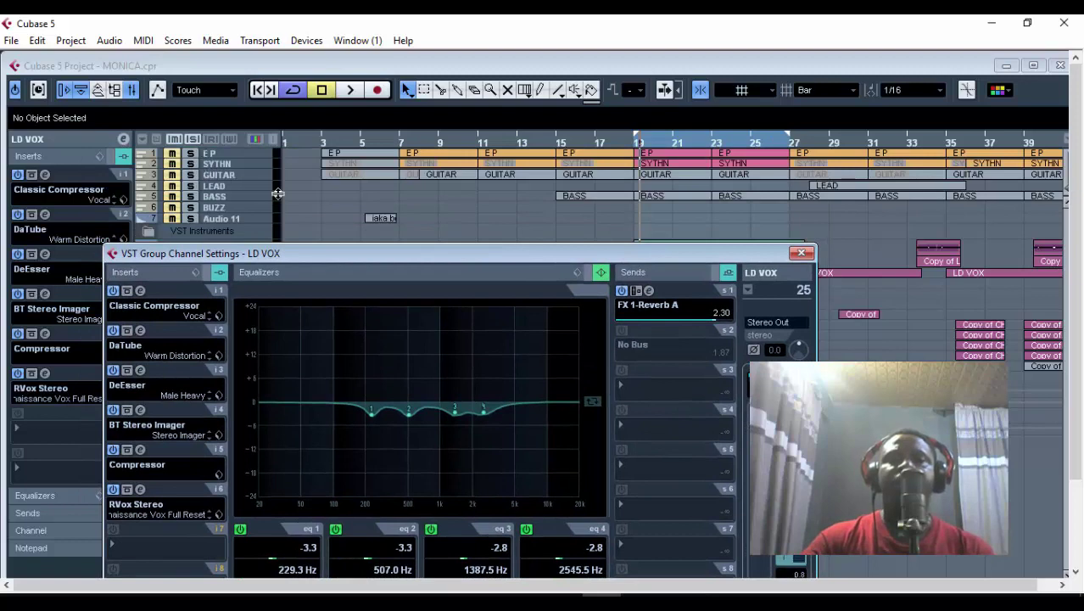
{"action": "left_click", "coordinate": [239, 170]}
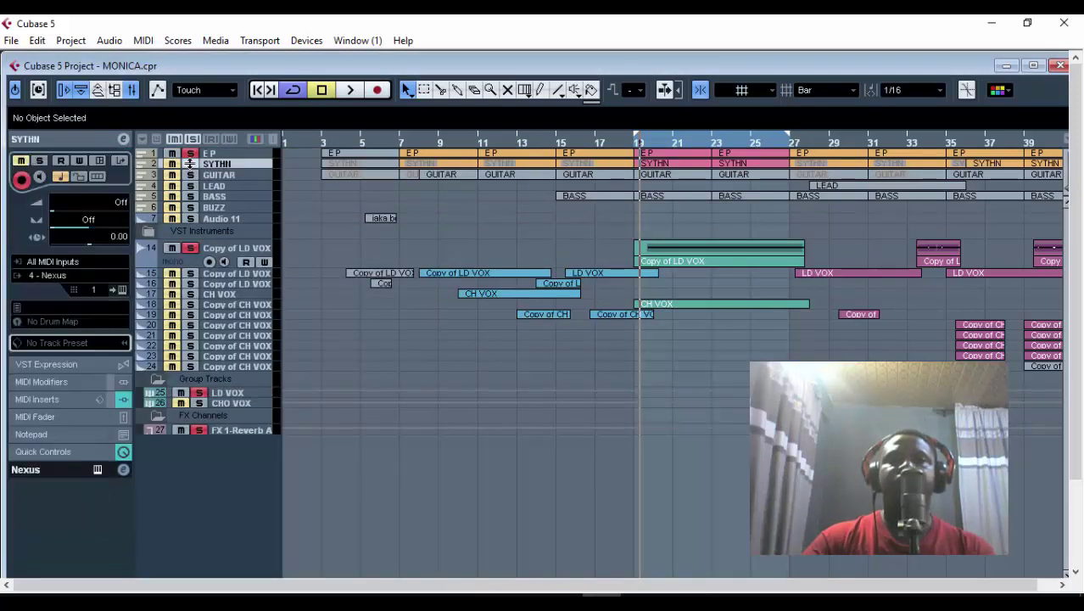
{"action": "left_click", "coordinate": [190, 160]}
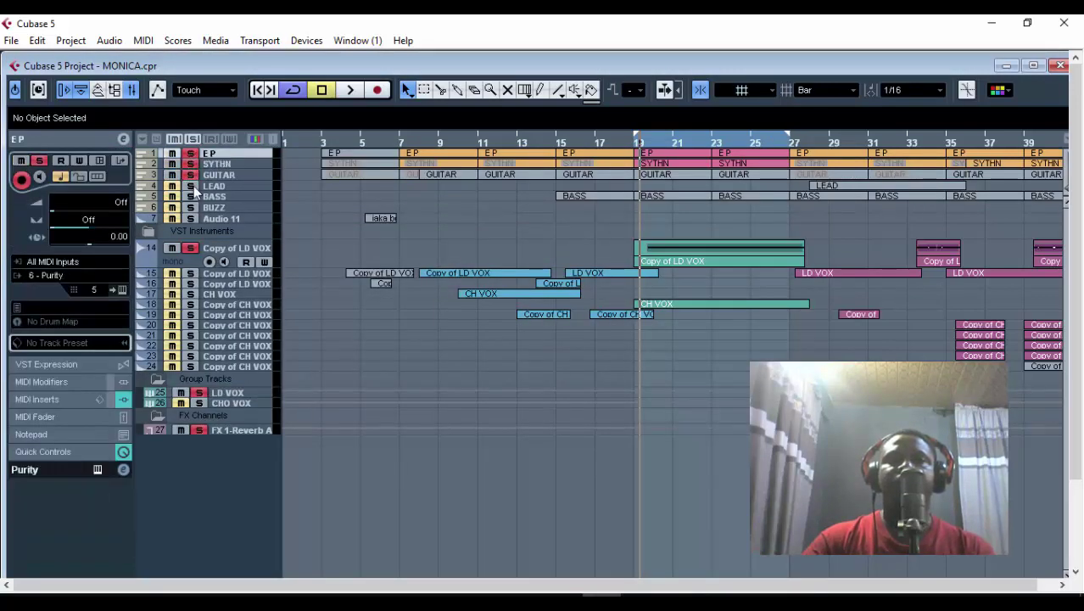
{"action": "left_click", "coordinate": [191, 186]}
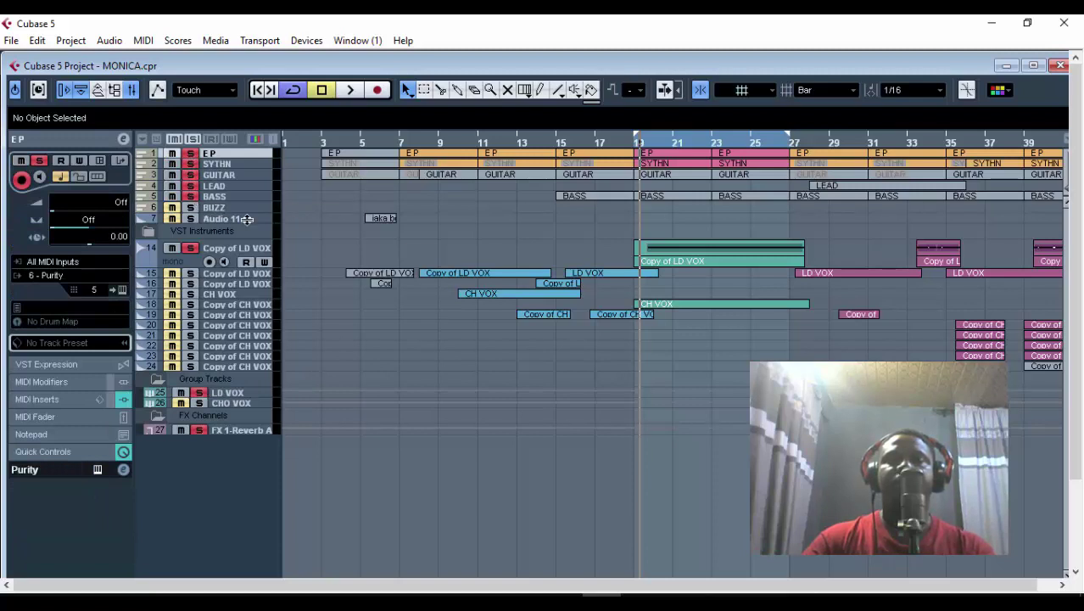
{"action": "left_click_drag", "start_coordinate": [640, 145], "coordinate": [635, 146]}
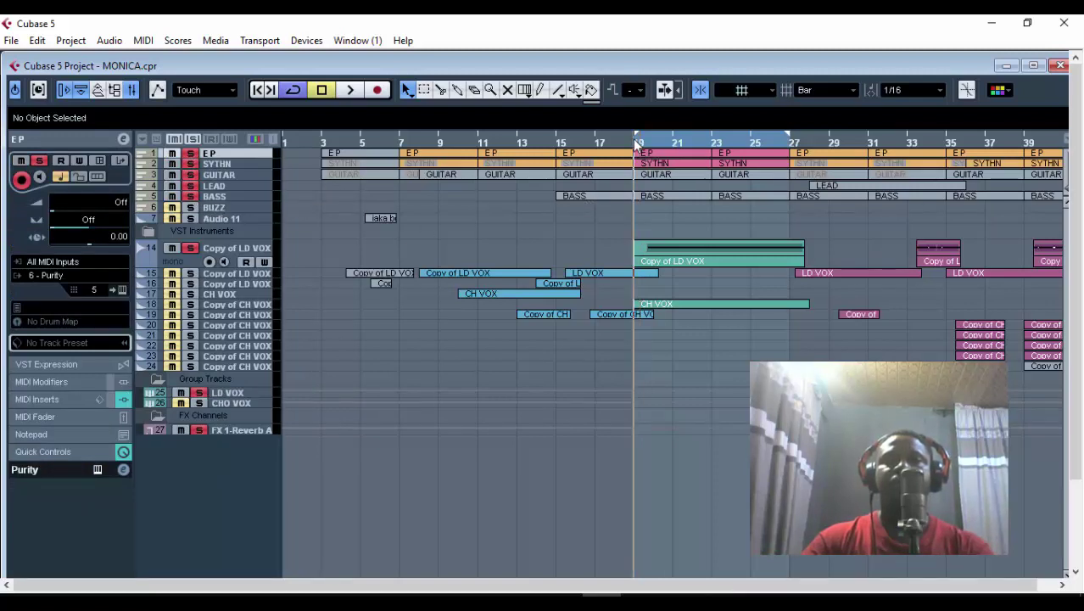
{"action": "double_click", "coordinate": [751, 67]}
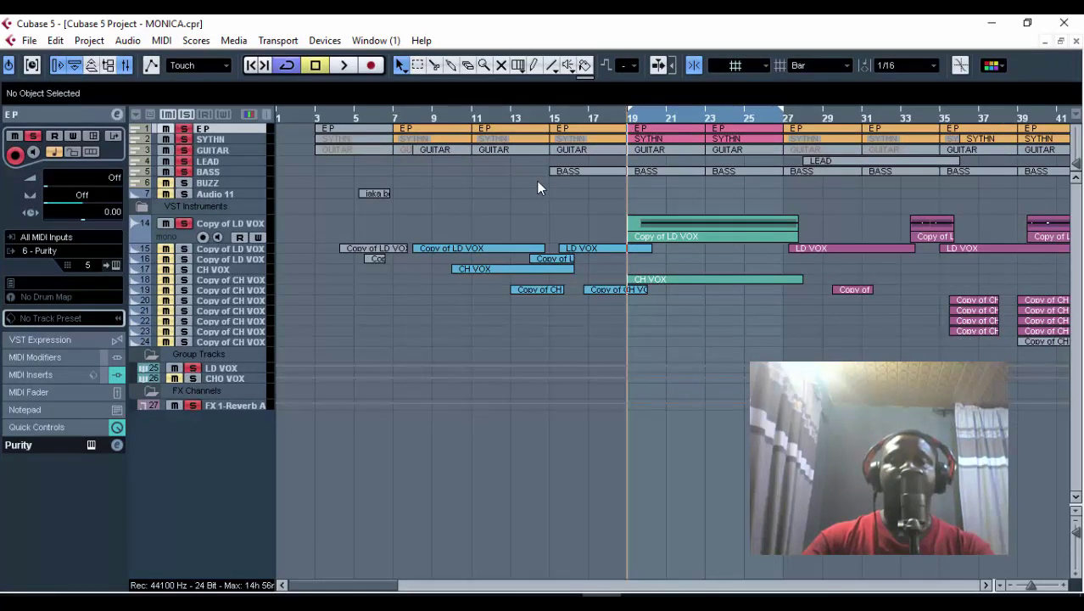
{"action": "key", "text": "space"}
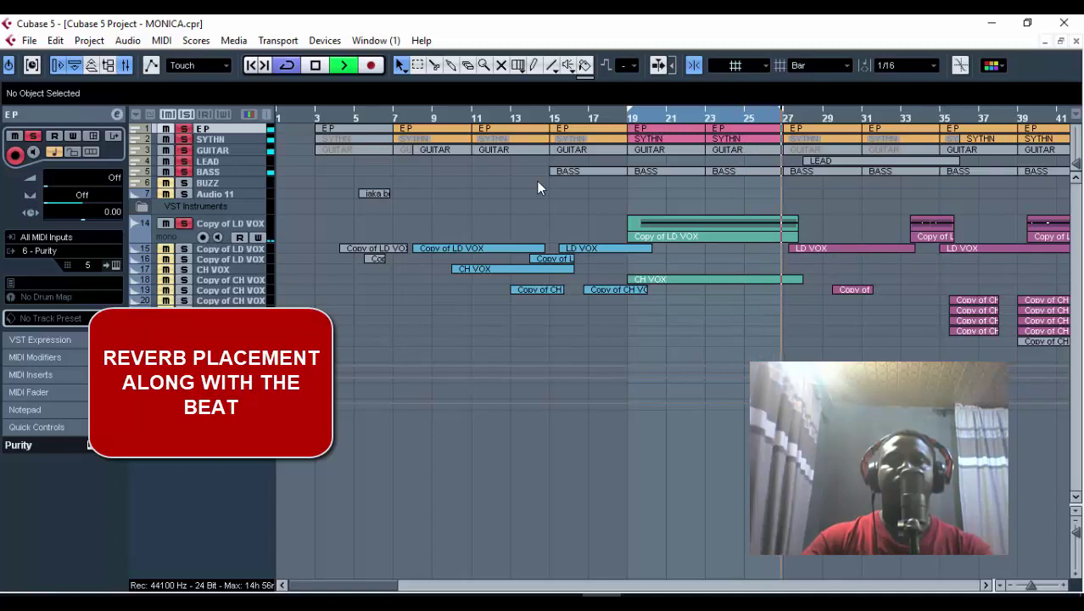
{"action": "key", "text": "space"}
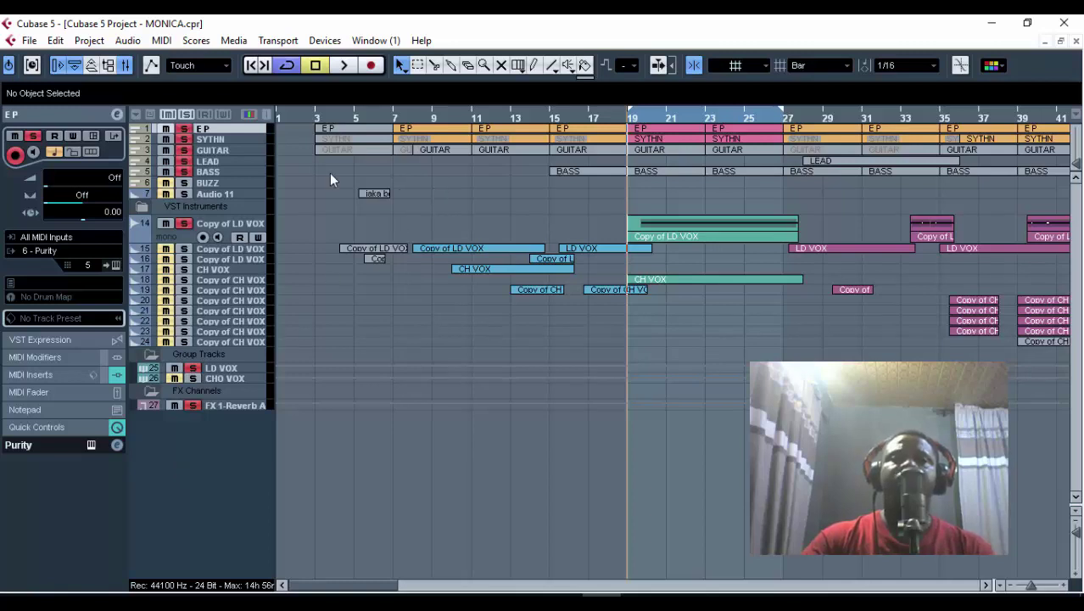
Clear all solos, solo the expanded Copy of LD VOX track on track 14, and select the FX 1-Reverb A channel.
{"action": "left_click", "coordinate": [187, 116]}
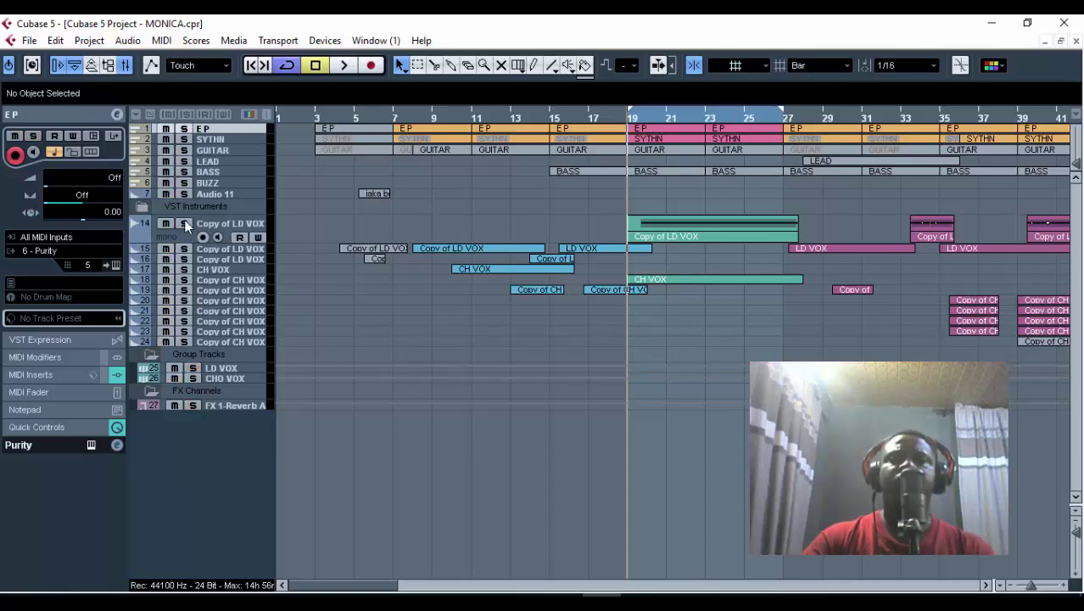
{"action": "left_click", "coordinate": [185, 224]}
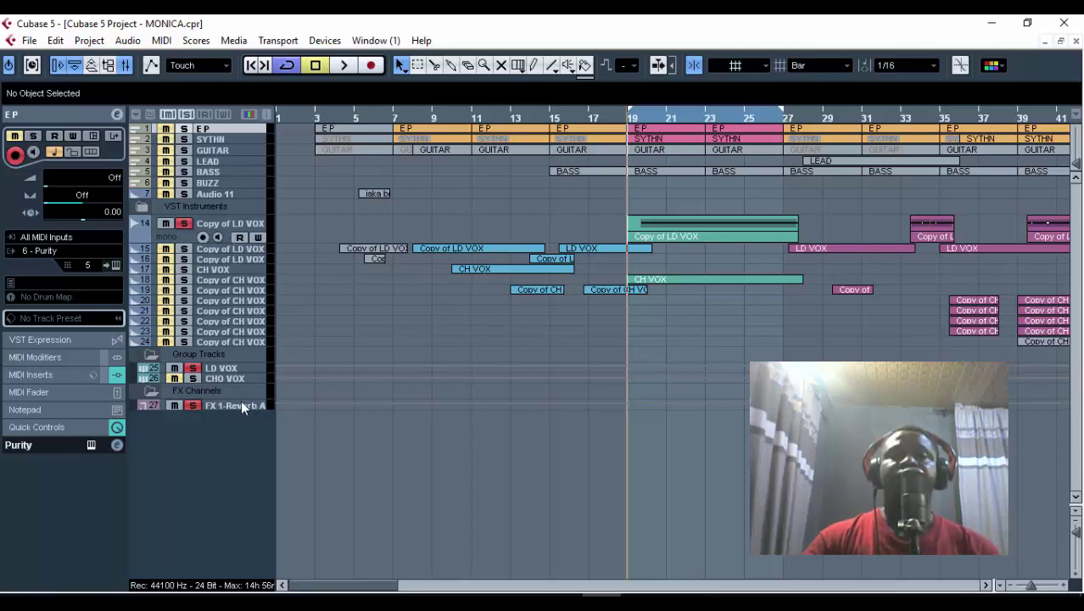
{"action": "key", "text": "Up"}
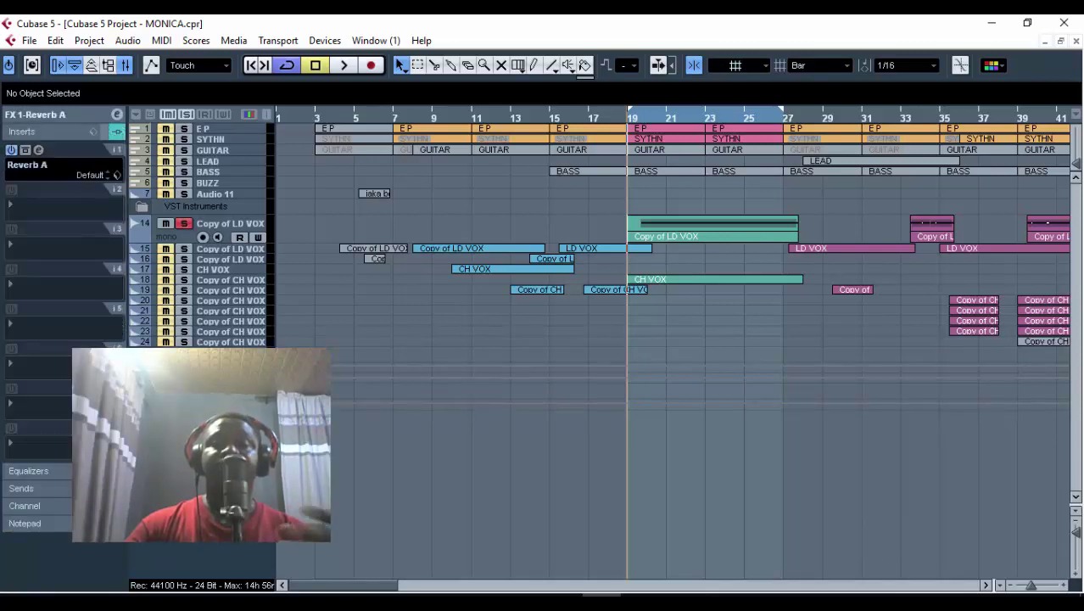
Add a stereo FX channel track with the DoubleDelay effect.
{"action": "right_click", "coordinate": [235, 124]}
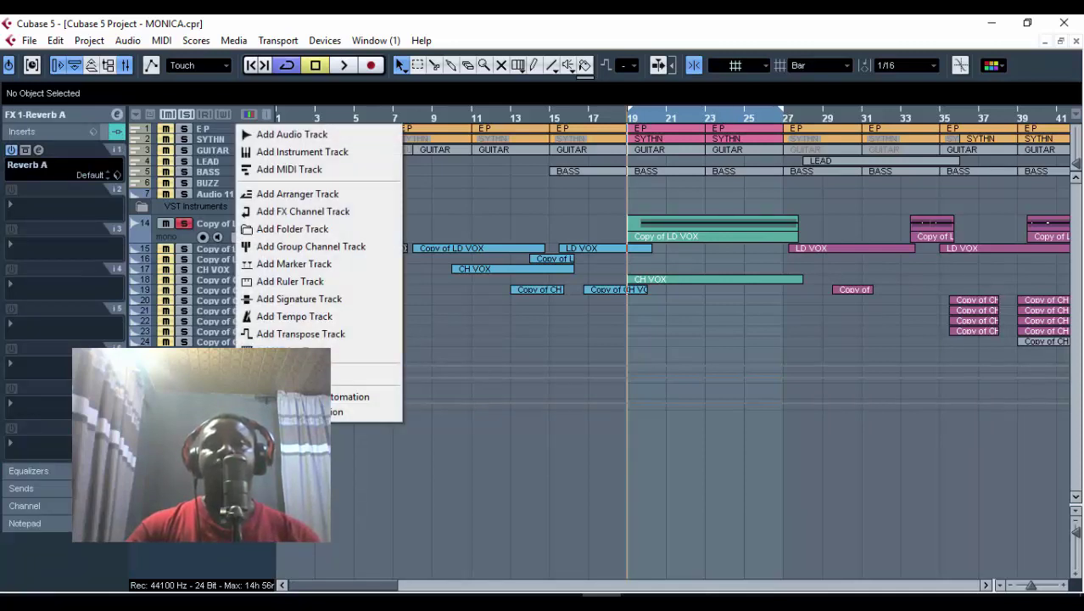
{"action": "left_click", "coordinate": [299, 212]}
{"action": "left_click", "coordinate": [375, 295]}
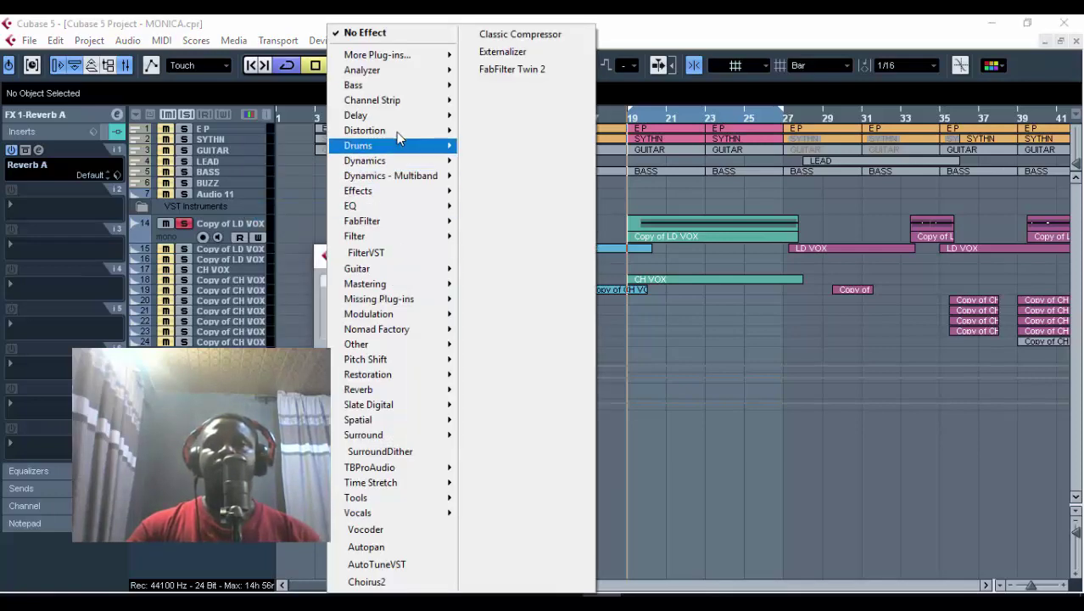
{"action": "mouse_move", "coordinate": [397, 116]}
{"action": "left_click", "coordinate": [487, 123]}
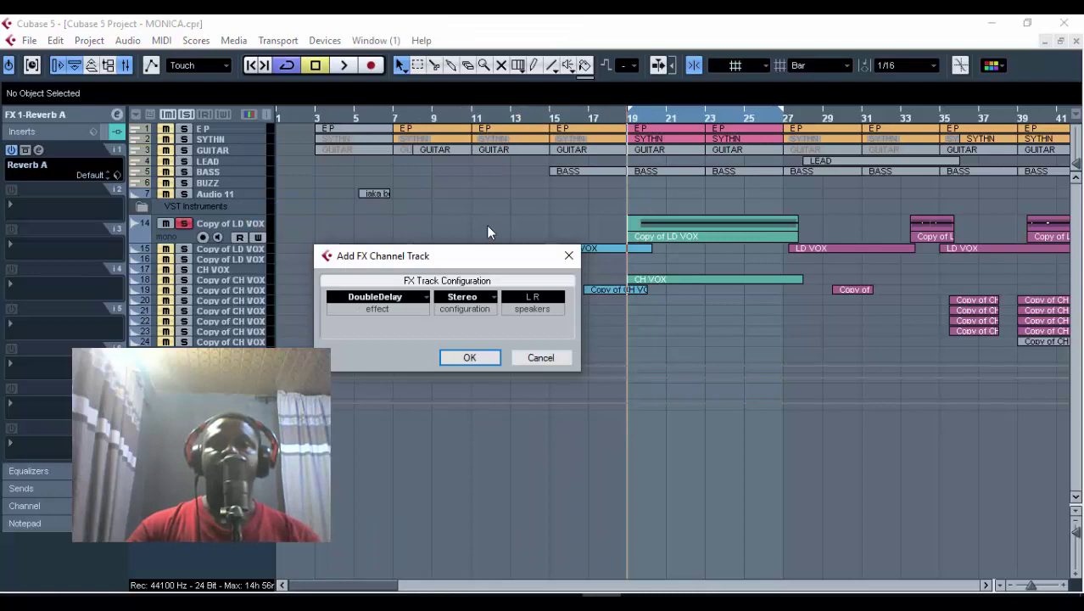
{"action": "left_click", "coordinate": [470, 355]}
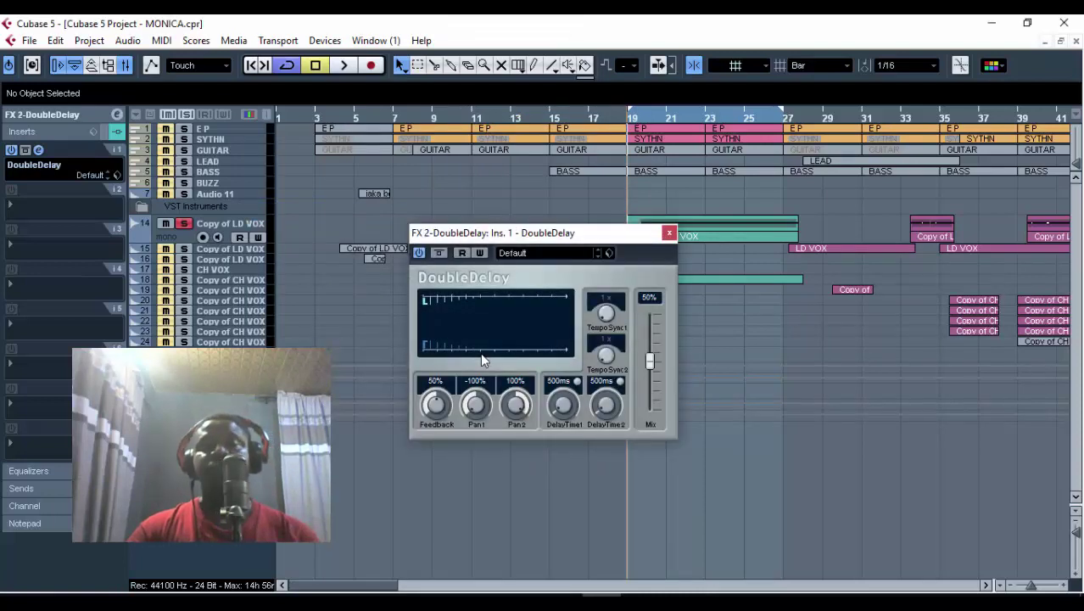
Tempo-sync both DoubleDelay delay times, with DelayTime1 at 1/2 and DelayTime2 at 1/4.
{"action": "left_click_drag", "start_coordinate": [520, 240], "coordinate": [487, 211]}
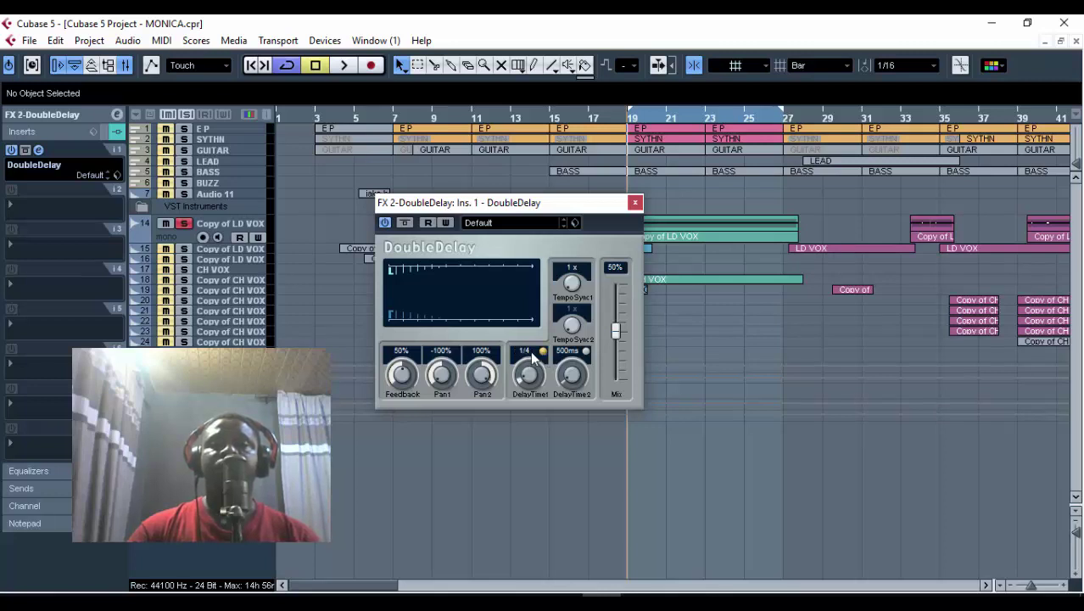
{"action": "left_click", "coordinate": [542, 352]}
{"action": "left_click", "coordinate": [546, 43]}
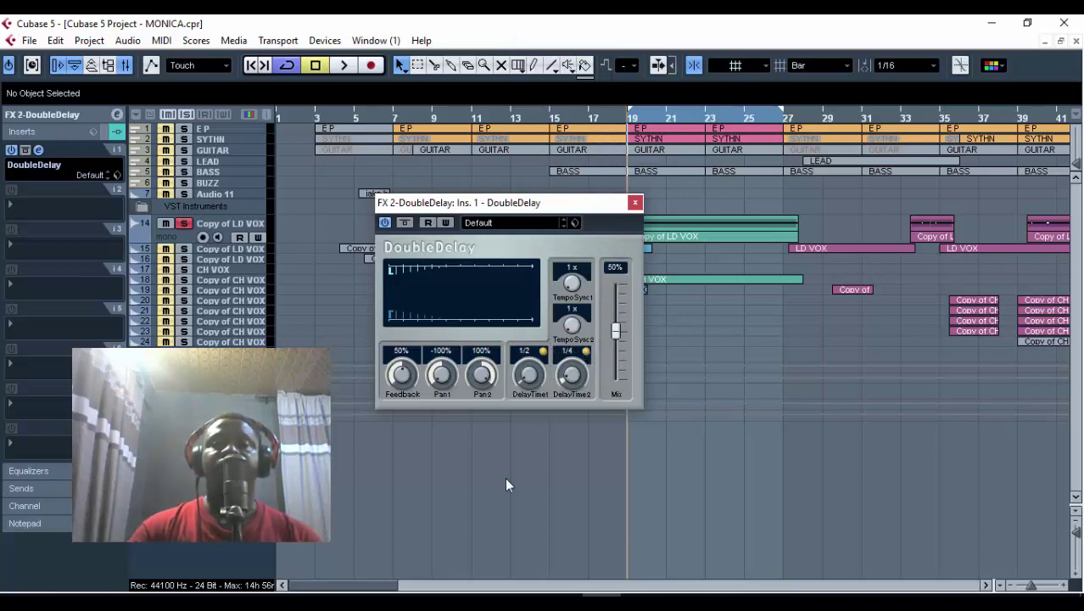
Set the DoubleDelay mix to 10% and feedback to 2%, and close the plug-in window.
{"action": "left_click", "coordinate": [620, 270]}
{"action": "type", "text": "1"}
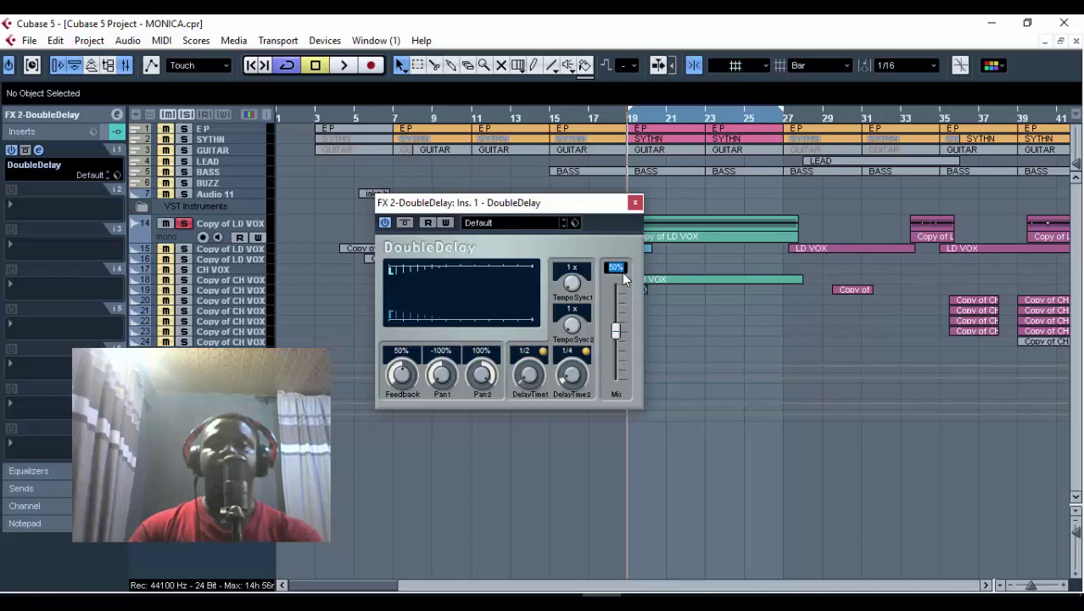
{"action": "type", "text": "0"}
{"action": "key", "text": "Return"}
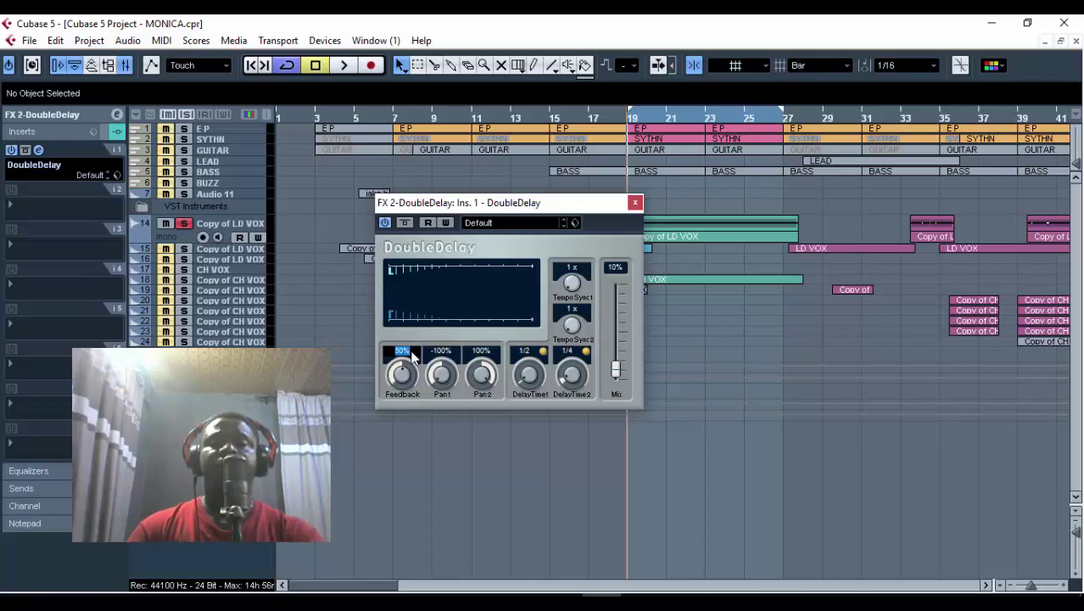
{"action": "type", "text": "2"}
{"action": "key", "text": "Return"}
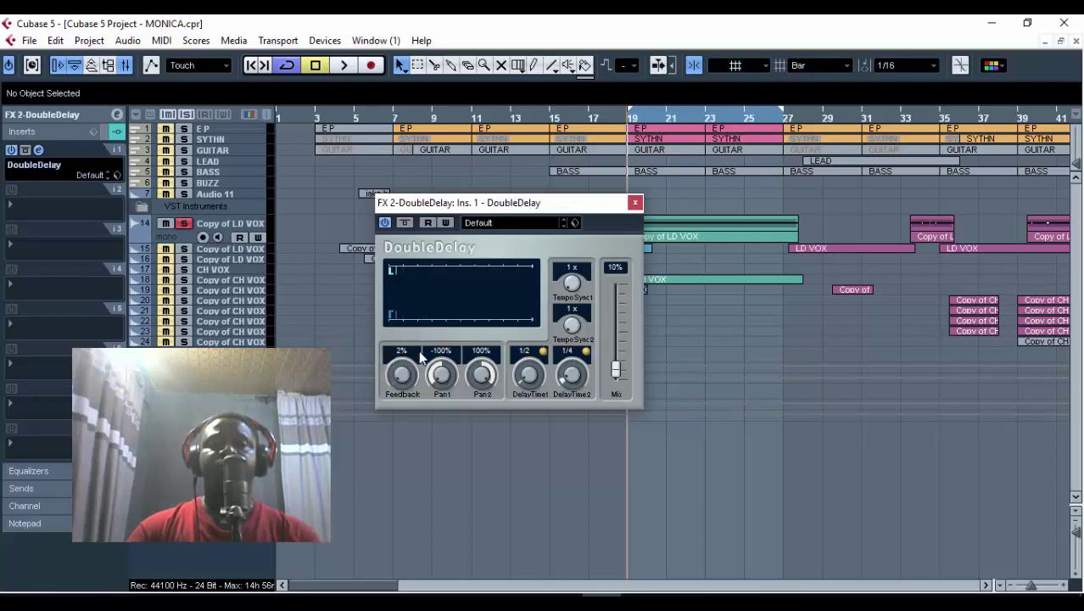
{"action": "left_click", "coordinate": [636, 204]}
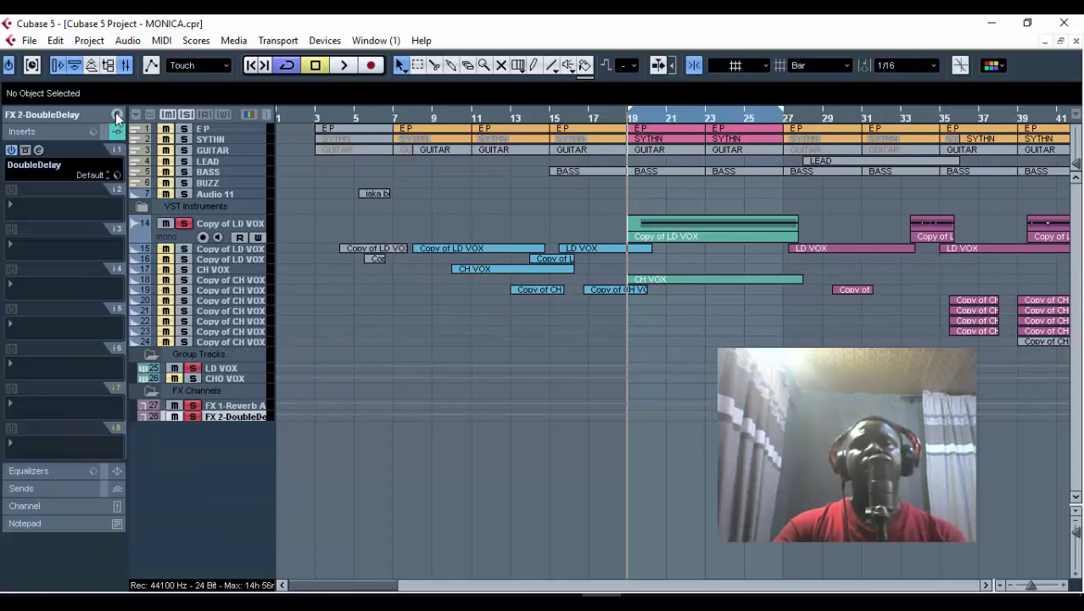
Enable EQ band 1 on the FX 2-DoubleDelay channel as a High Pass I filter at 350 Hz.
{"action": "left_click", "coordinate": [117, 115]}
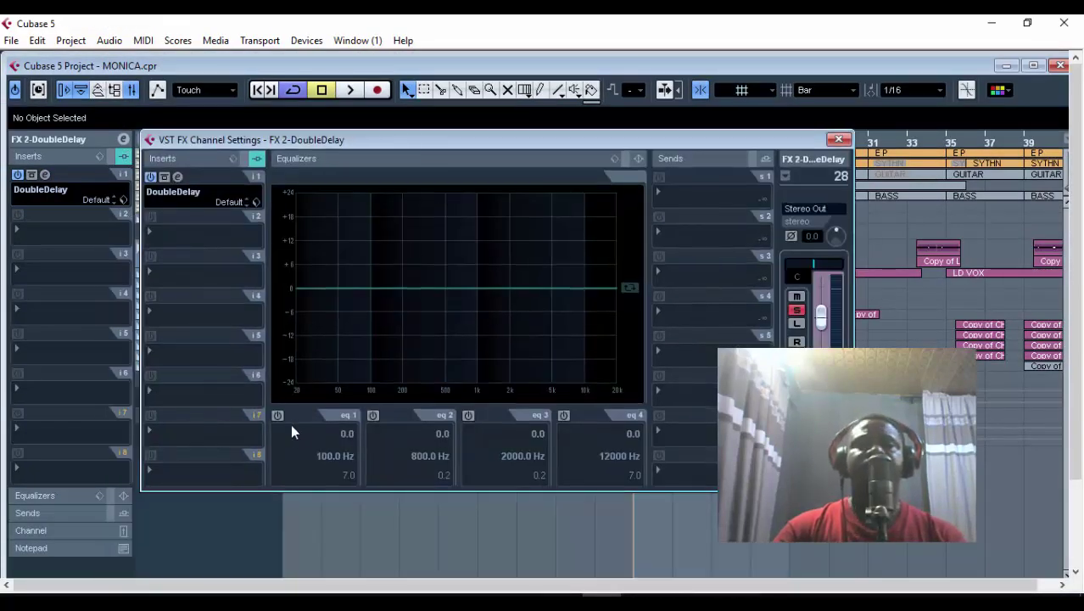
{"action": "left_click", "coordinate": [278, 416]}
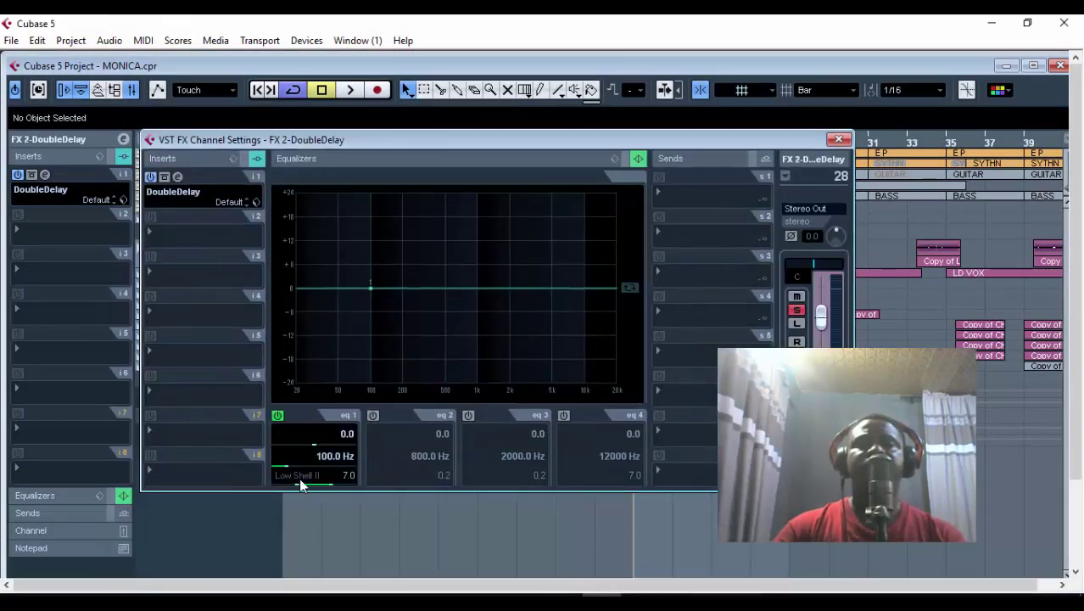
{"action": "left_click", "coordinate": [299, 477]}
{"action": "left_click", "coordinate": [341, 377]}
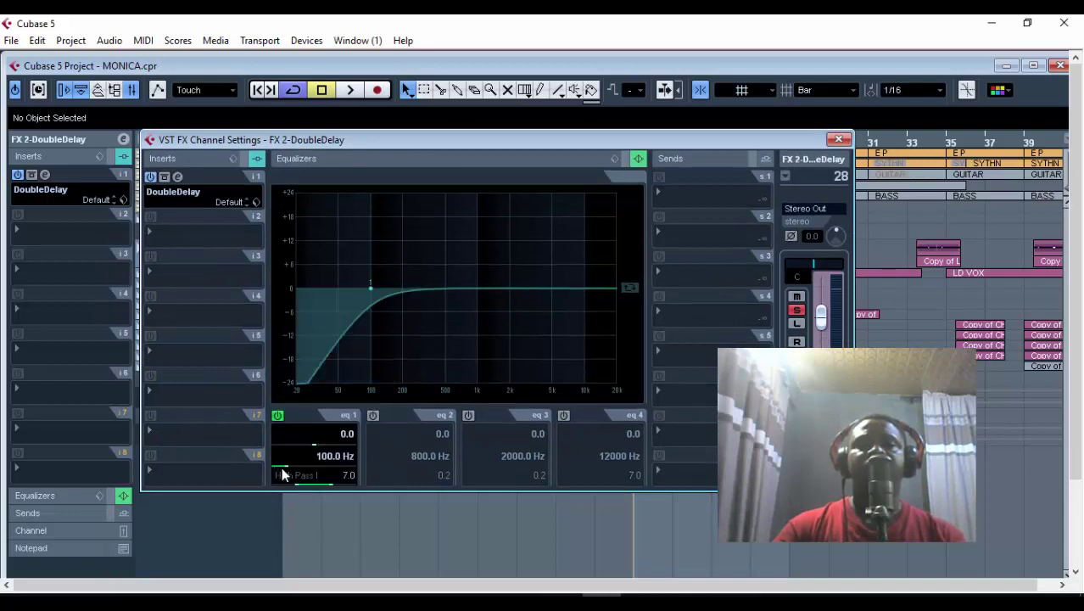
{"action": "scroll", "coordinate": [325, 461], "scroll_direction": "up", "scroll_amount": 8}
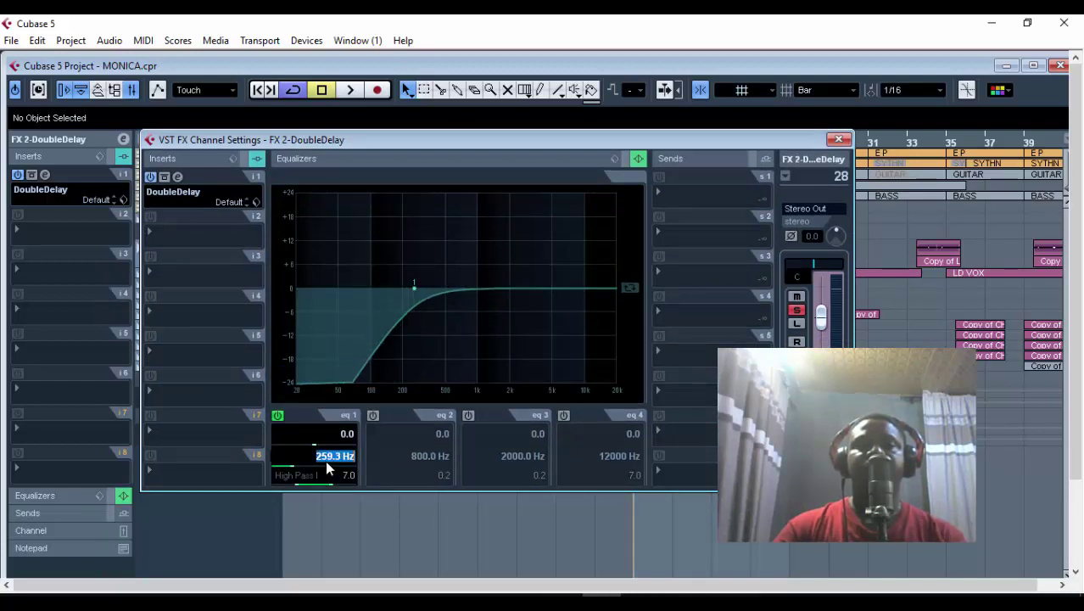
{"action": "type", "text": "0"}
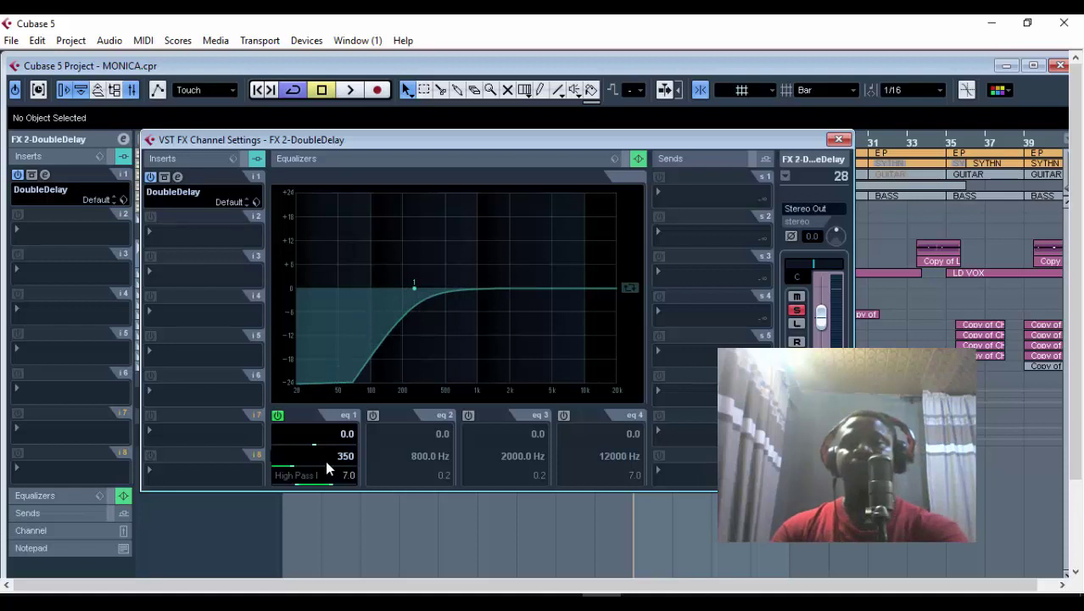
{"action": "key", "text": "Return"}
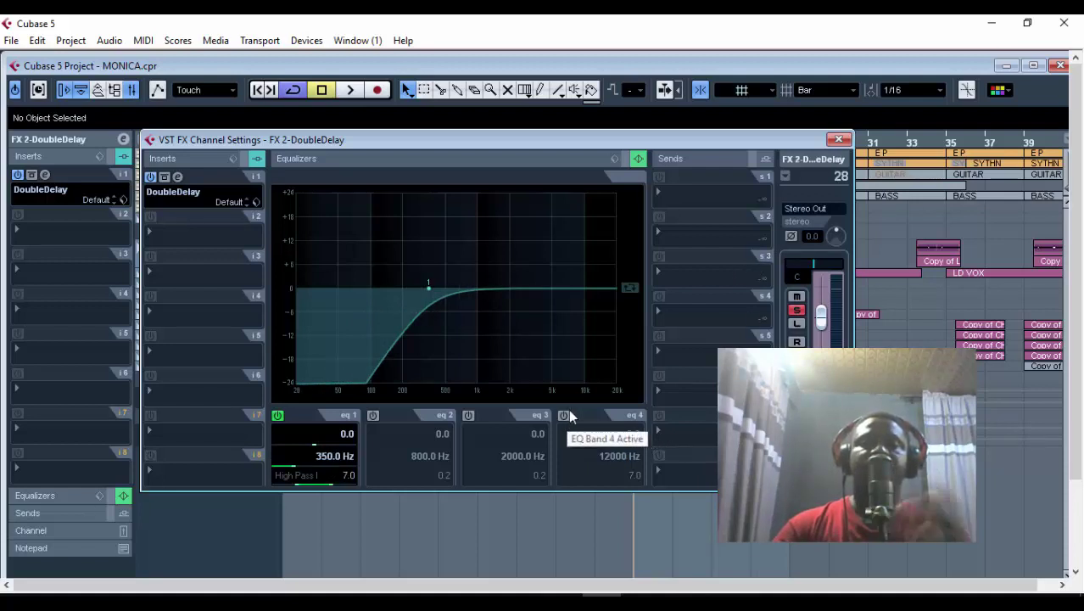
{"action": "left_click", "coordinate": [839, 139]}
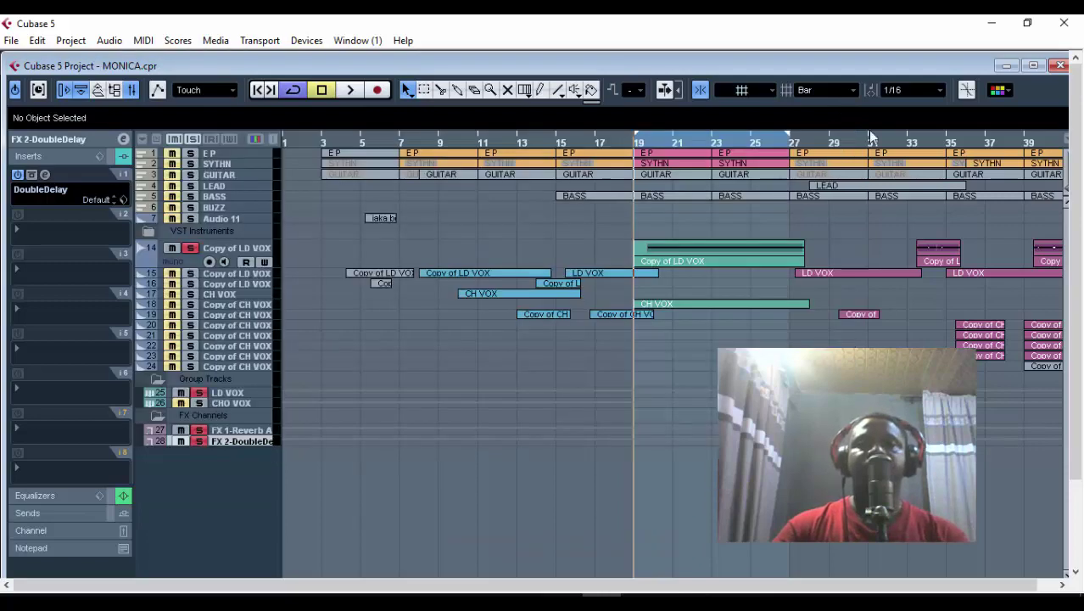
{"action": "left_click", "coordinate": [1034, 66]}
Route the second send of the LD VOX group to FX 2-DoubleDelay, activate it, and lower its level to -∞.
{"action": "left_click", "coordinate": [234, 364]}
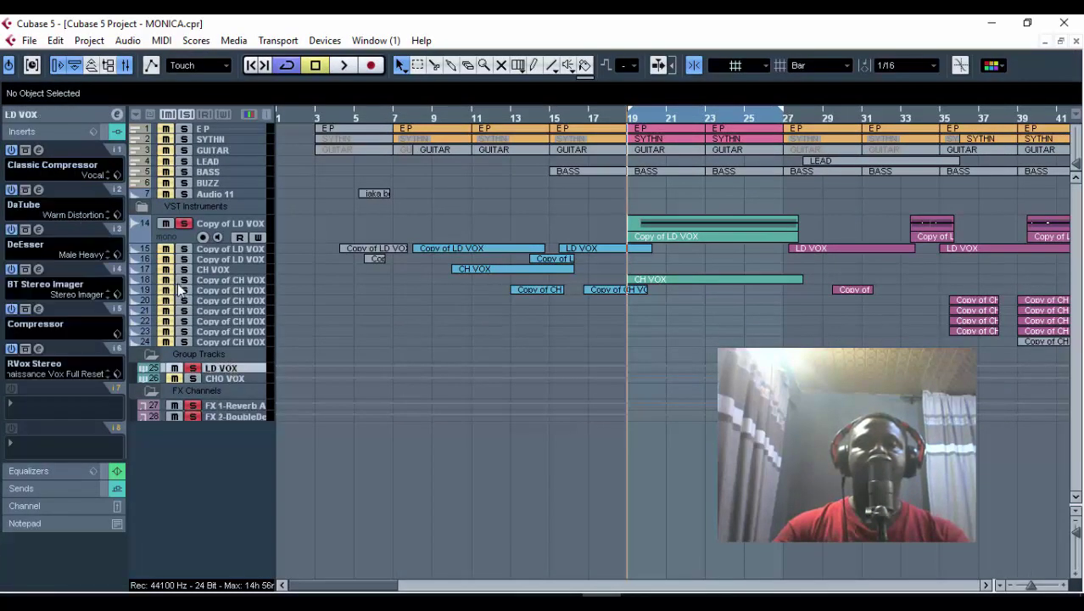
{"action": "left_click", "coordinate": [117, 115]}
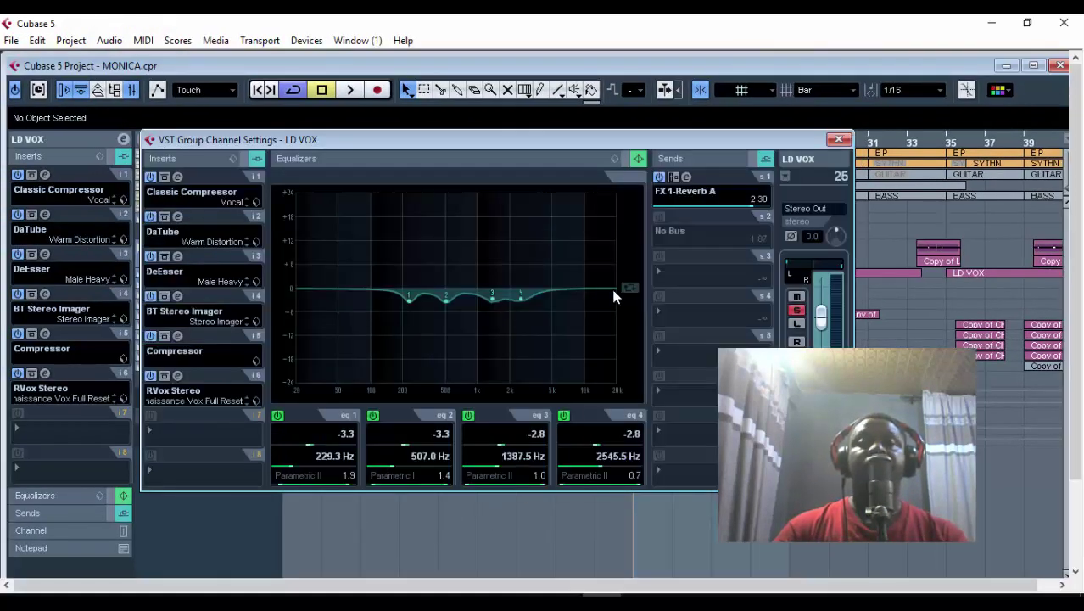
{"action": "left_click", "coordinate": [665, 242]}
{"action": "left_click", "coordinate": [709, 285]}
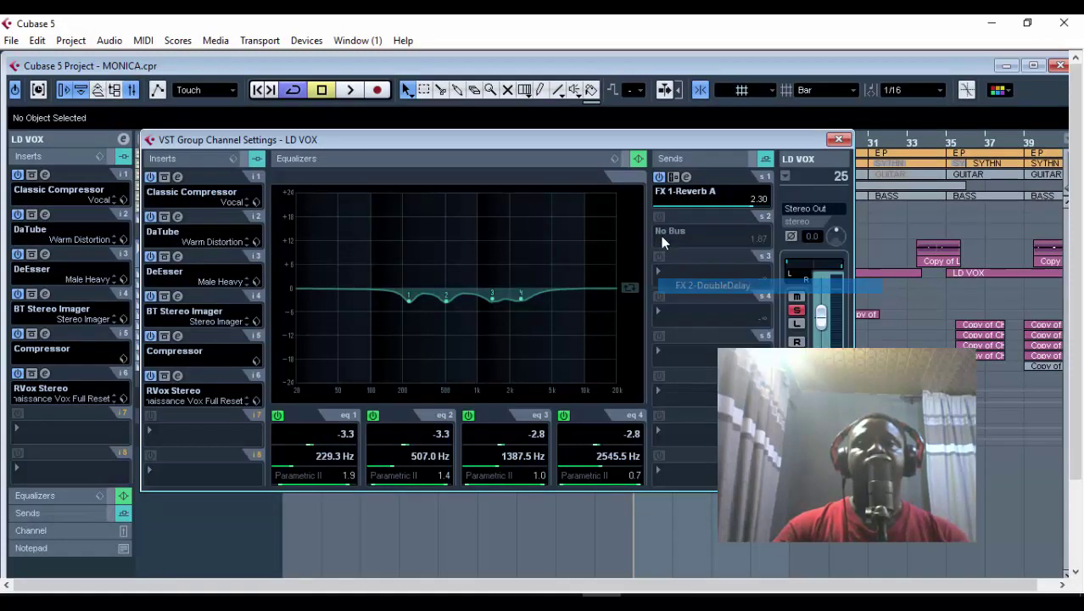
{"action": "left_click", "coordinate": [665, 241]}
{"action": "left_click", "coordinate": [655, 219]}
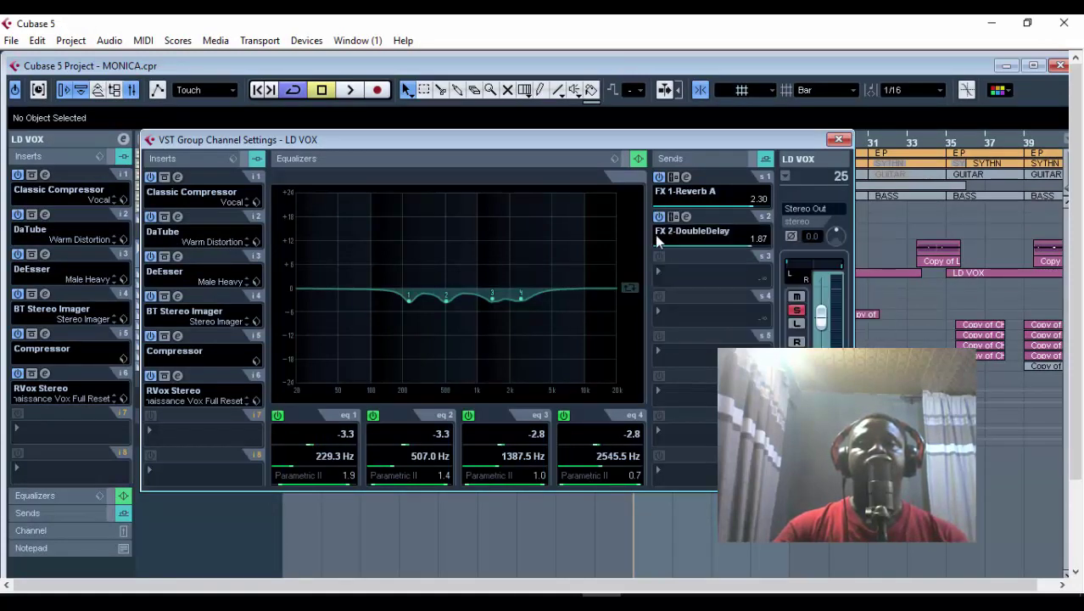
{"action": "left_click", "coordinate": [658, 243]}
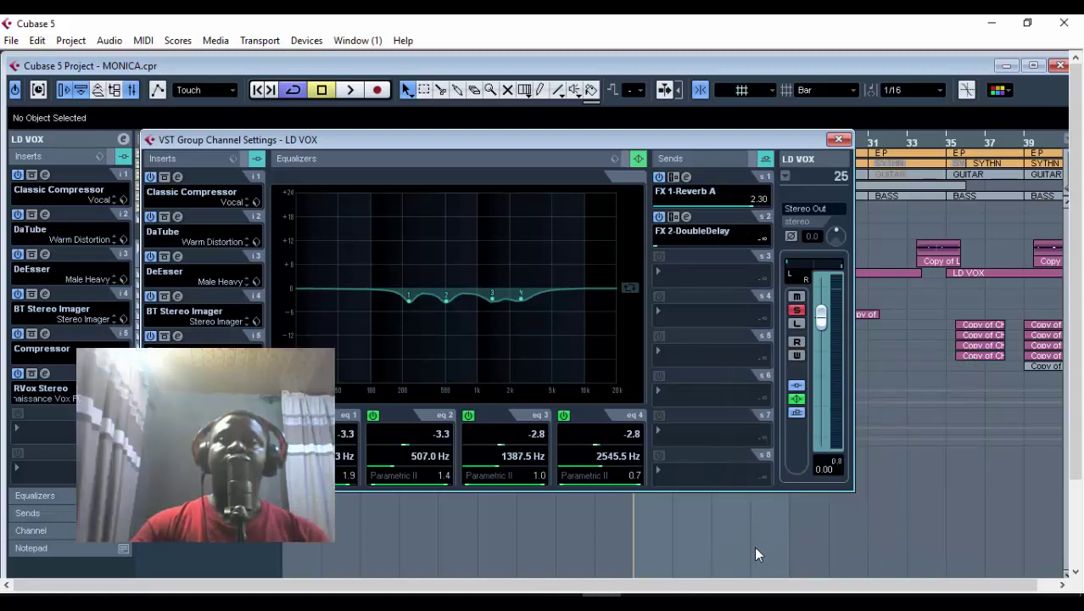
Switch to Calculator, divide the 2.3 reverb send level by 2, and return to the LD VOX channel settings.
{"action": "key", "text": "alt+Tab"}
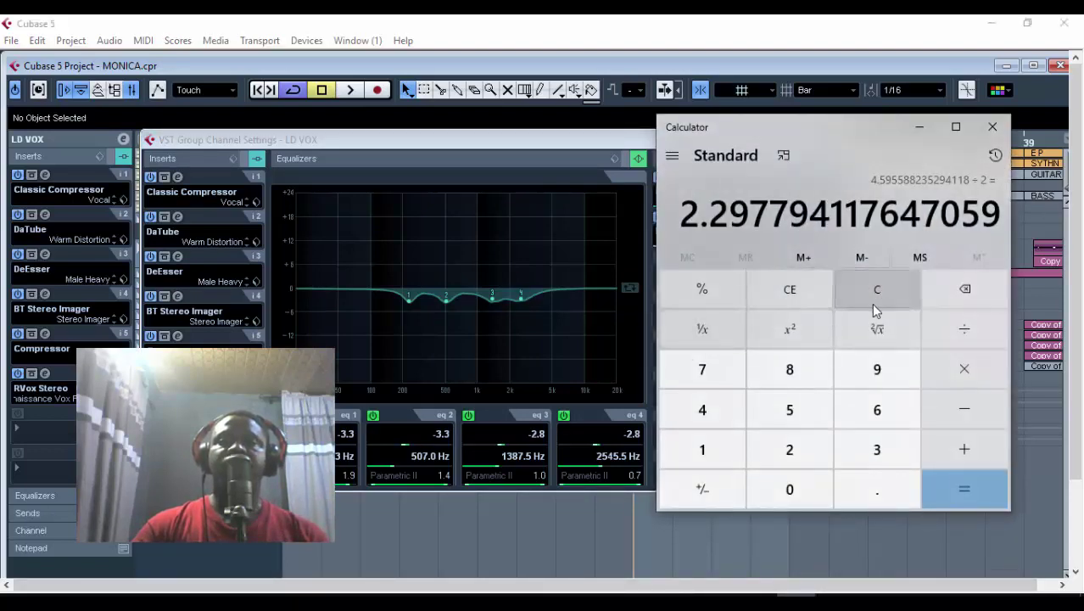
{"action": "left_click", "coordinate": [874, 303]}
{"action": "left_click", "coordinate": [789, 449]}
{"action": "left_click", "coordinate": [856, 481]}
{"action": "left_click", "coordinate": [863, 448]}
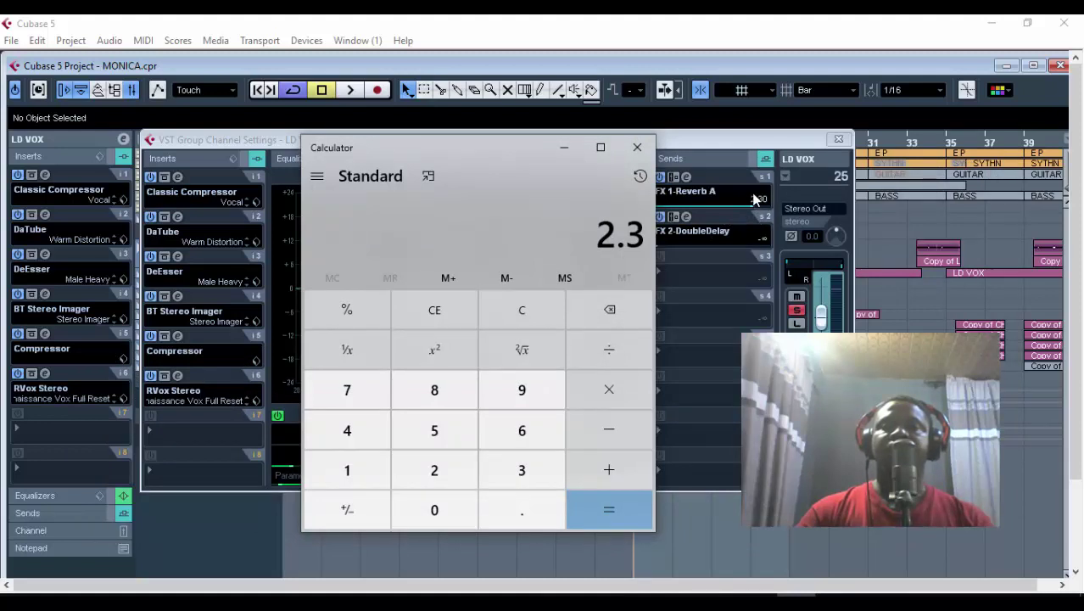
{"action": "left_click_drag", "start_coordinate": [504, 157], "coordinate": [434, 150]}
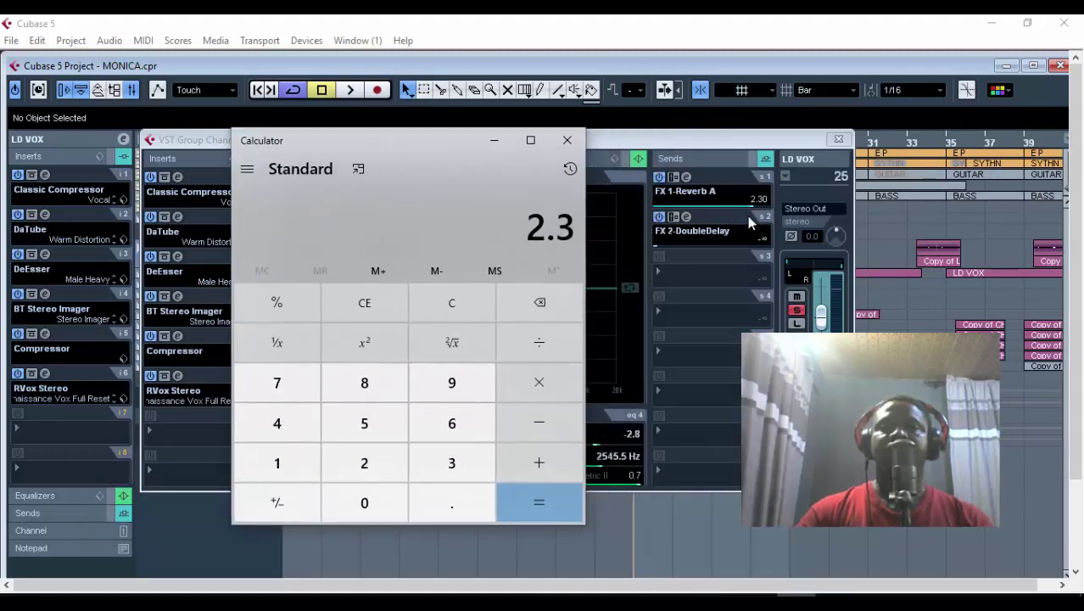
{"action": "left_click", "coordinate": [543, 344]}
{"action": "left_click", "coordinate": [365, 465]}
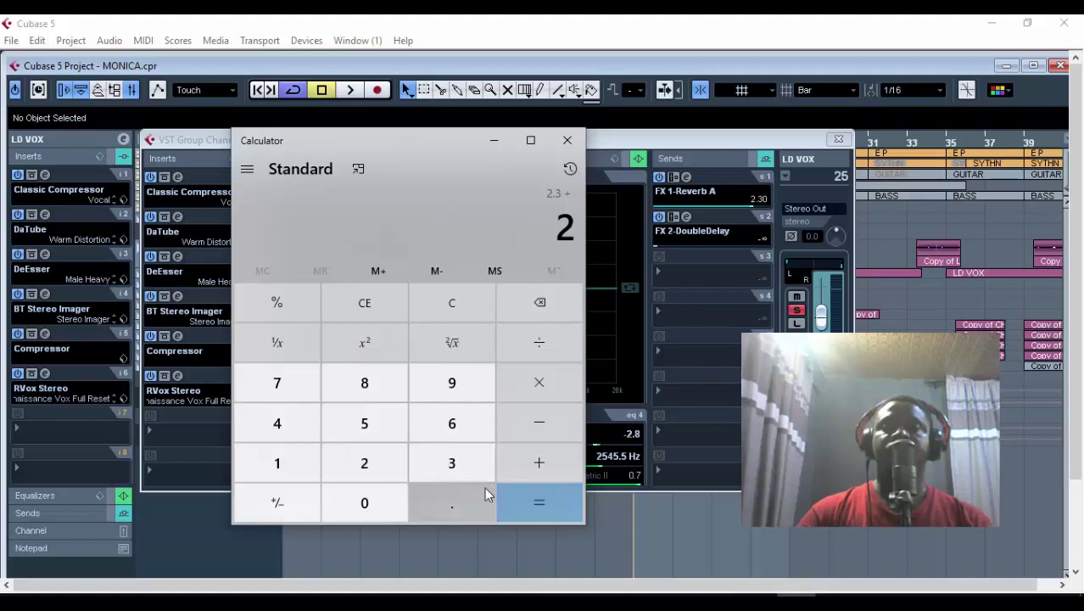
{"action": "left_click", "coordinate": [535, 503]}
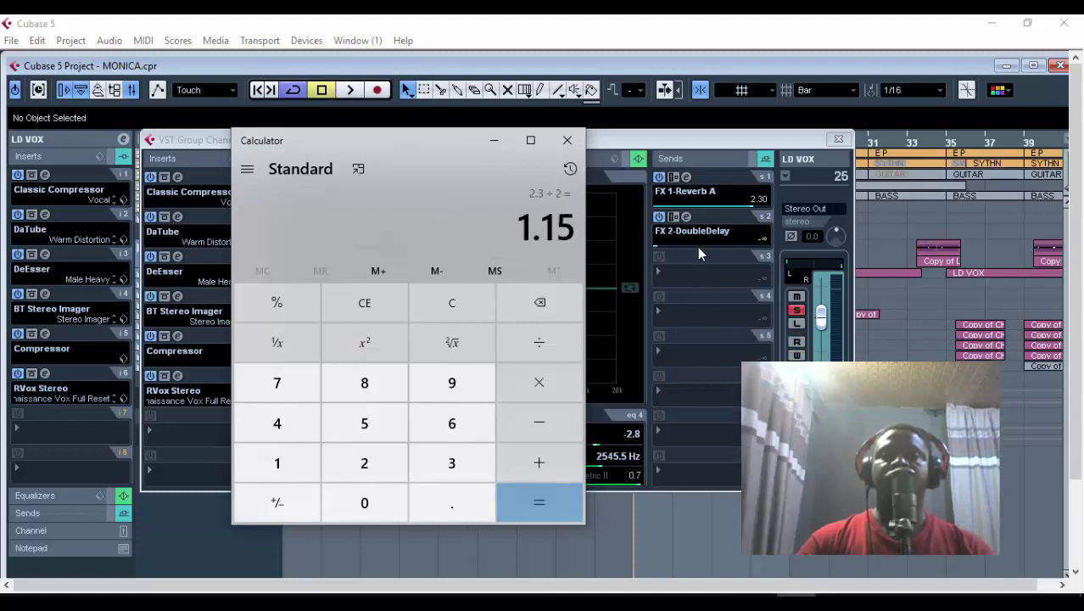
{"action": "left_click", "coordinate": [495, 141]}
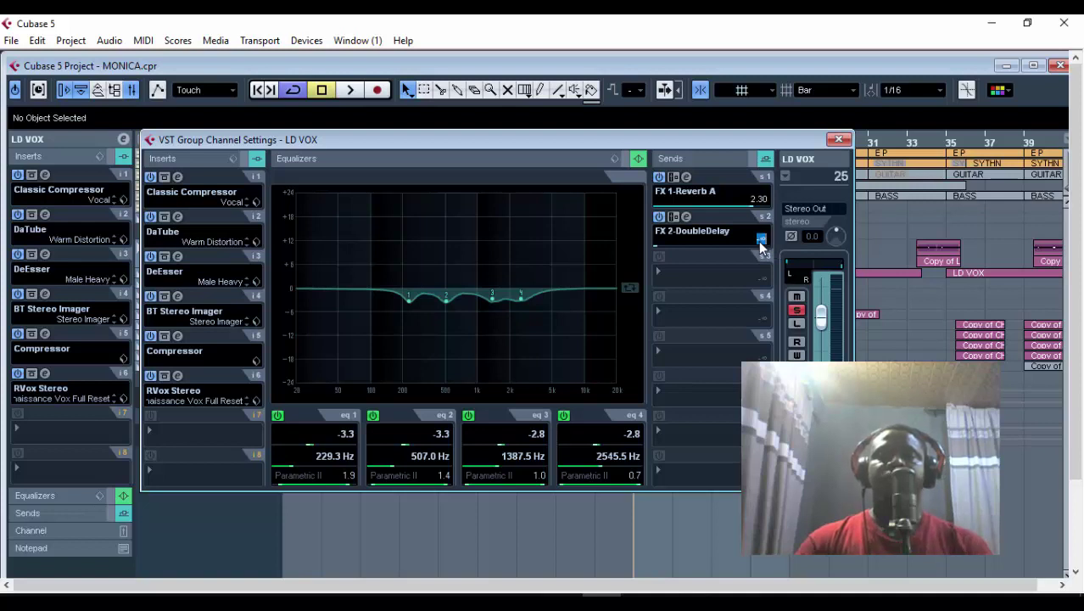
Set the LD VOX send level to FX 2-DoubleDelay to 1.2 and close the channel settings.
{"action": "type", "text": "1"}
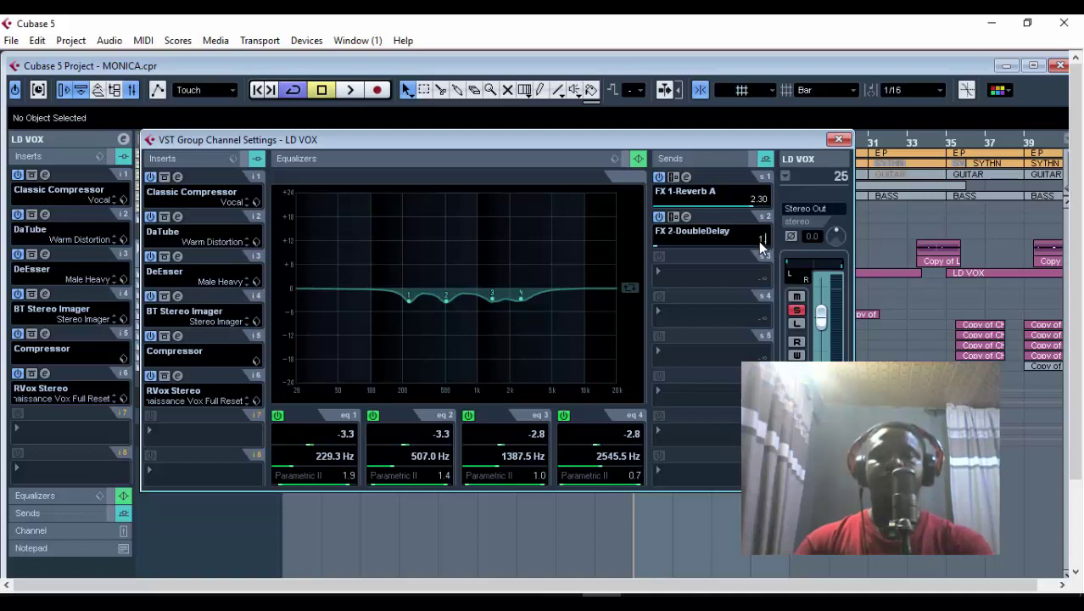
{"action": "type", "text": ".2"}
{"action": "key", "text": "Return"}
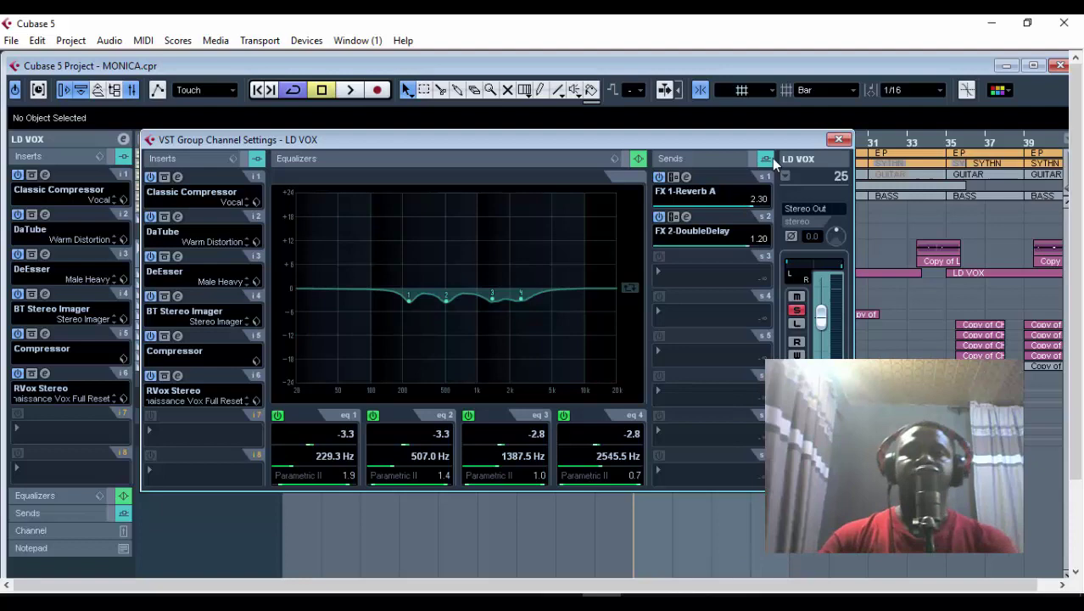
{"action": "left_click", "coordinate": [838, 139]}
Select the Copy of LD VOX track 14, play the loop with reverb and delay, stop it, and select the FX 2-DoubleDelay channel.
{"action": "left_click", "coordinate": [238, 253]}
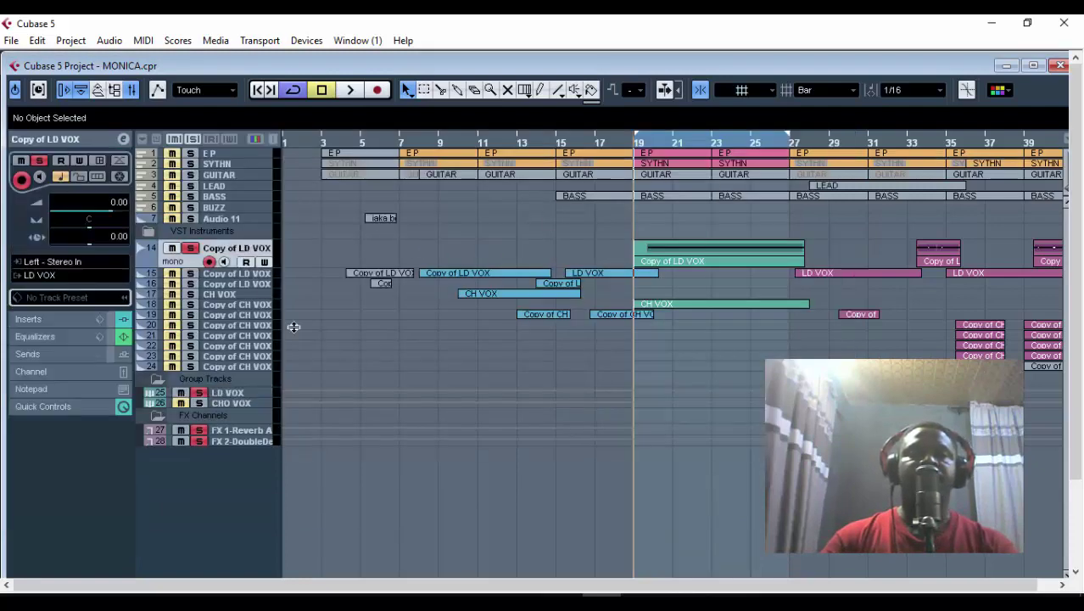
{"action": "left_click", "coordinate": [1034, 65]}
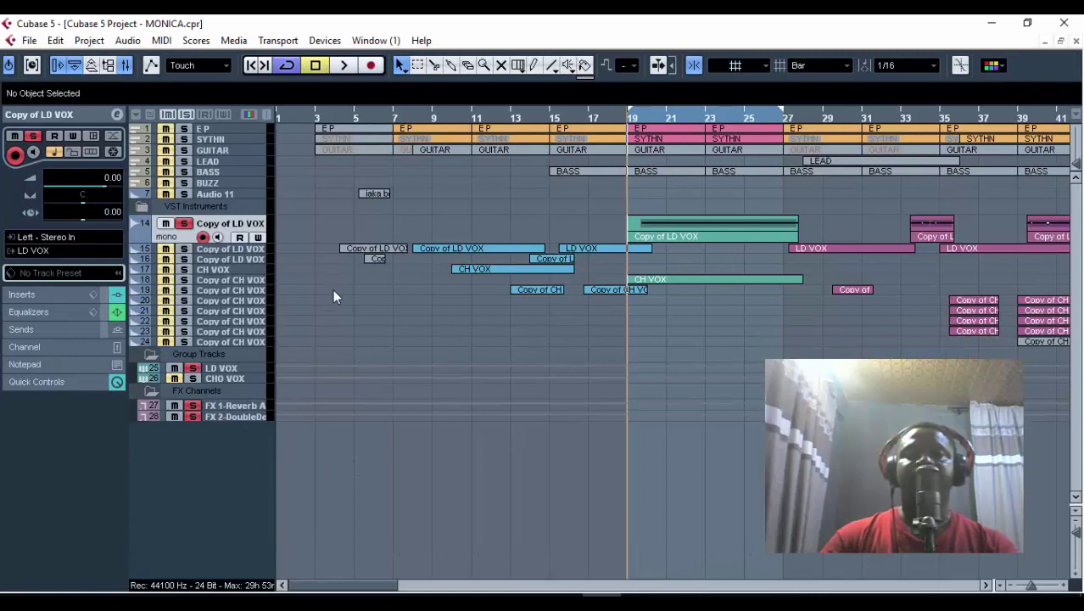
{"action": "left_click", "coordinate": [353, 67]}
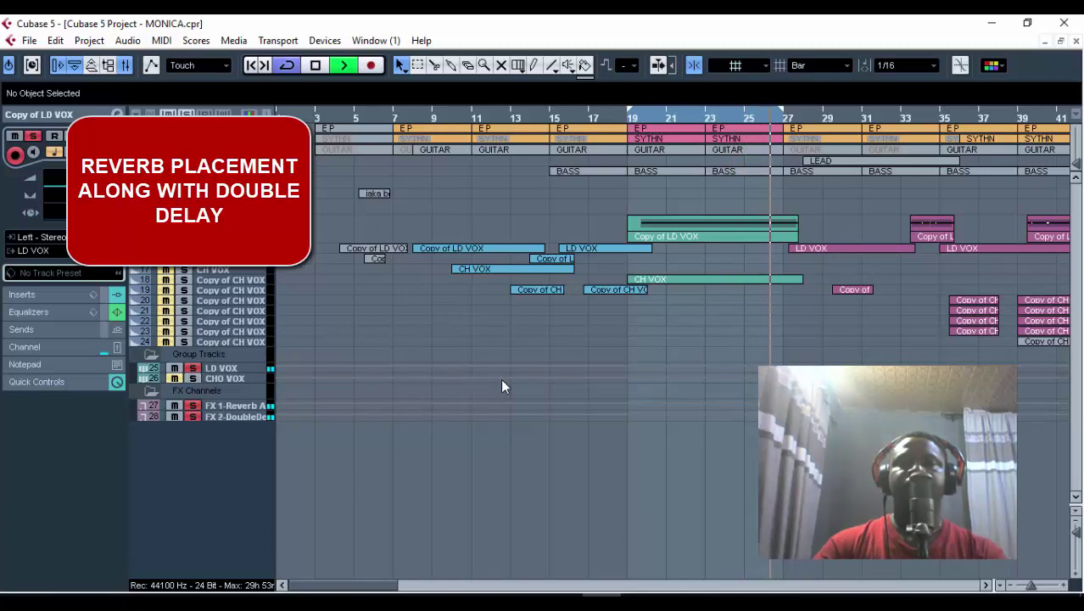
{"action": "key", "text": "space"}
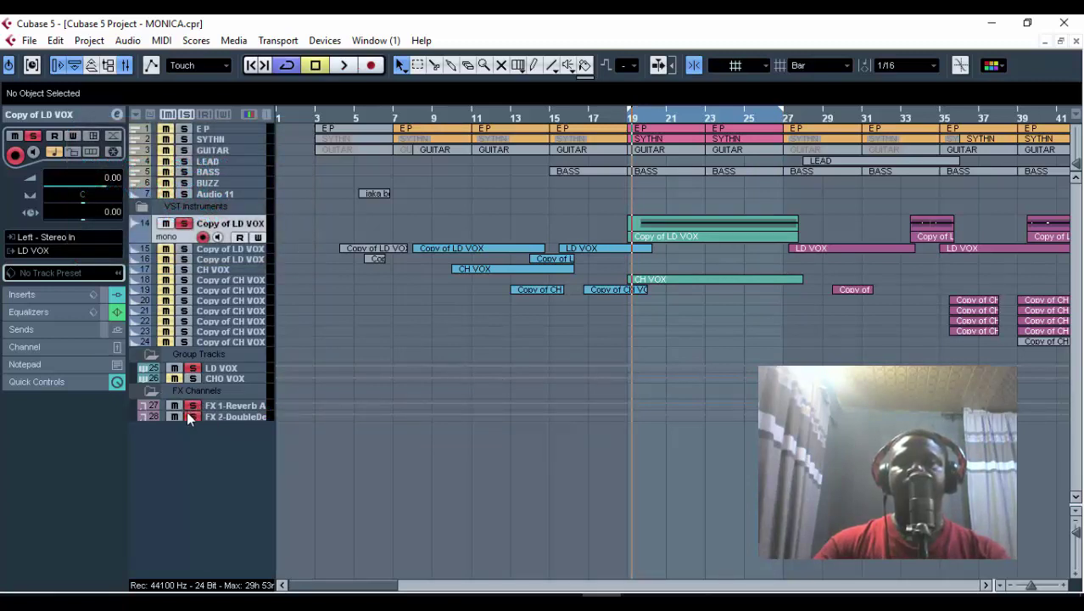
{"action": "left_click", "coordinate": [186, 416]}
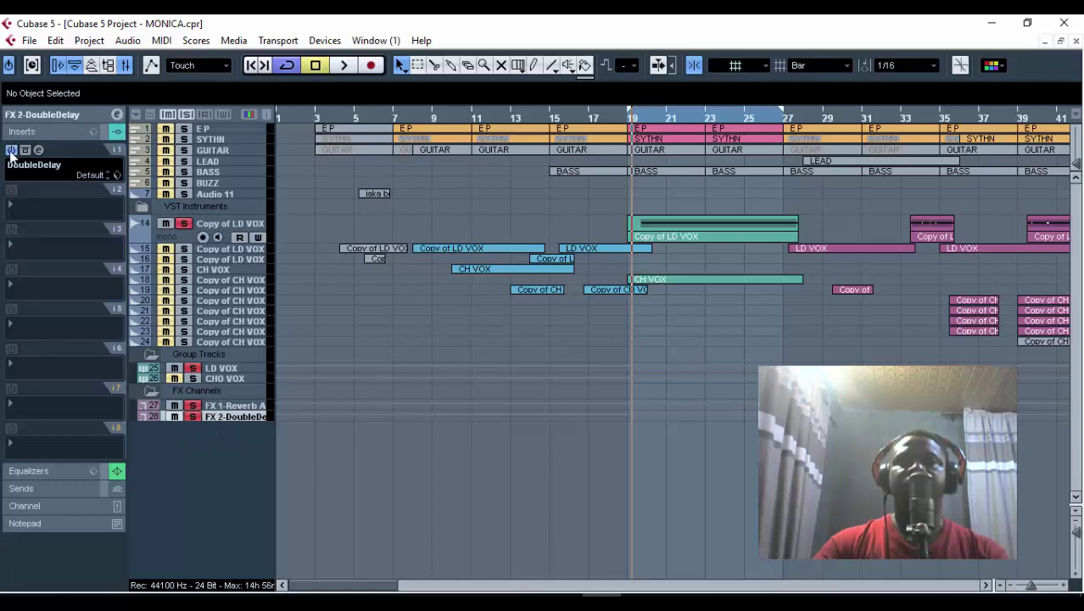
Deactivate the LD VOX group's send to FX 2-DoubleDelay, play the loop without the delay, stop it, and restore the maximized project window.
{"action": "left_click", "coordinate": [252, 368]}
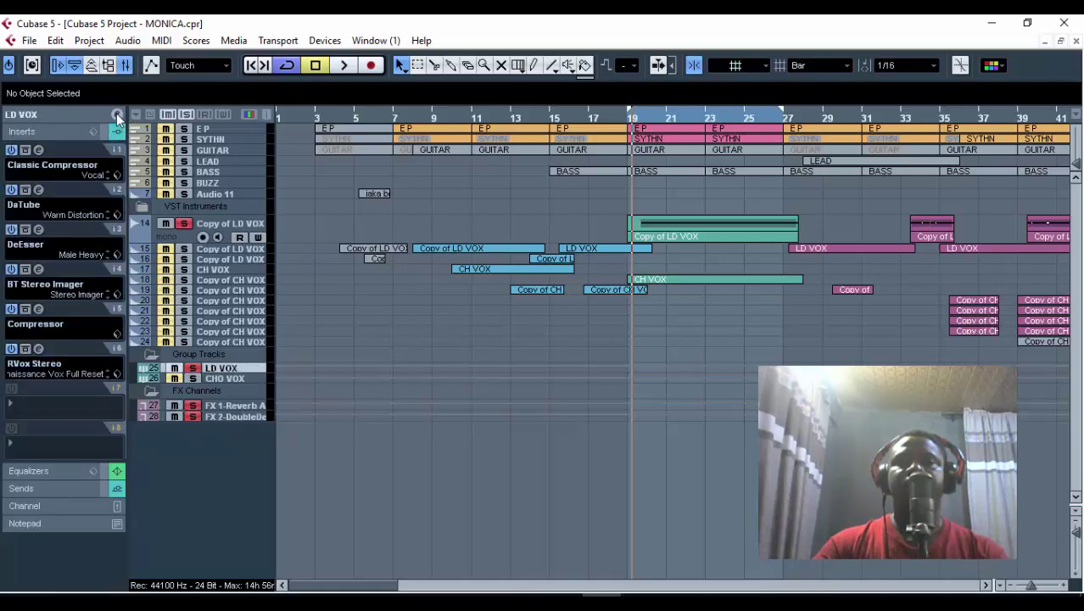
{"action": "left_click", "coordinate": [116, 113]}
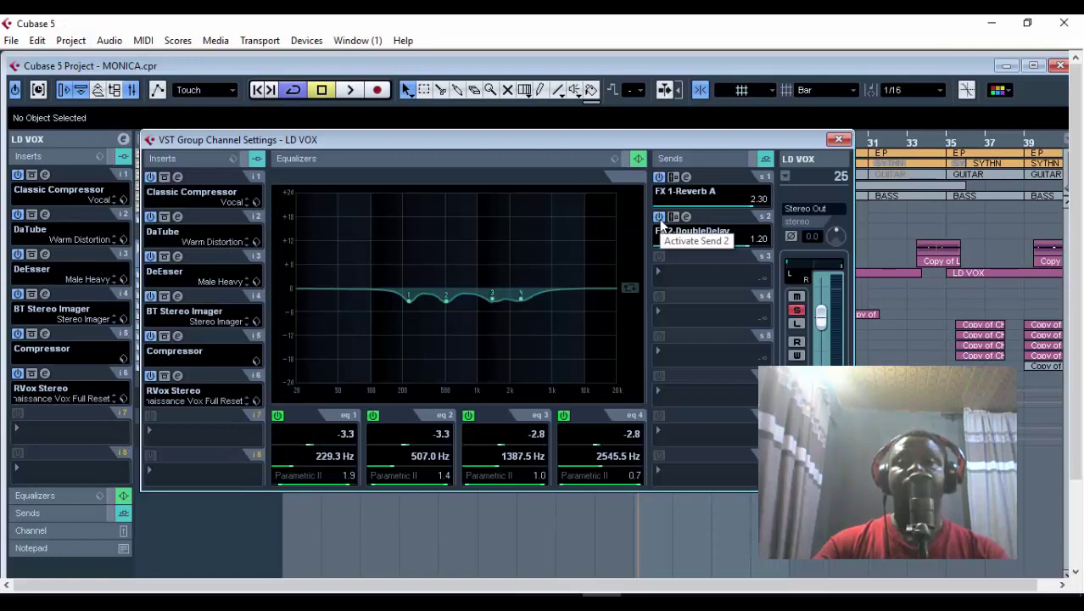
{"action": "left_click_drag", "start_coordinate": [625, 135], "coordinate": [357, 136]}
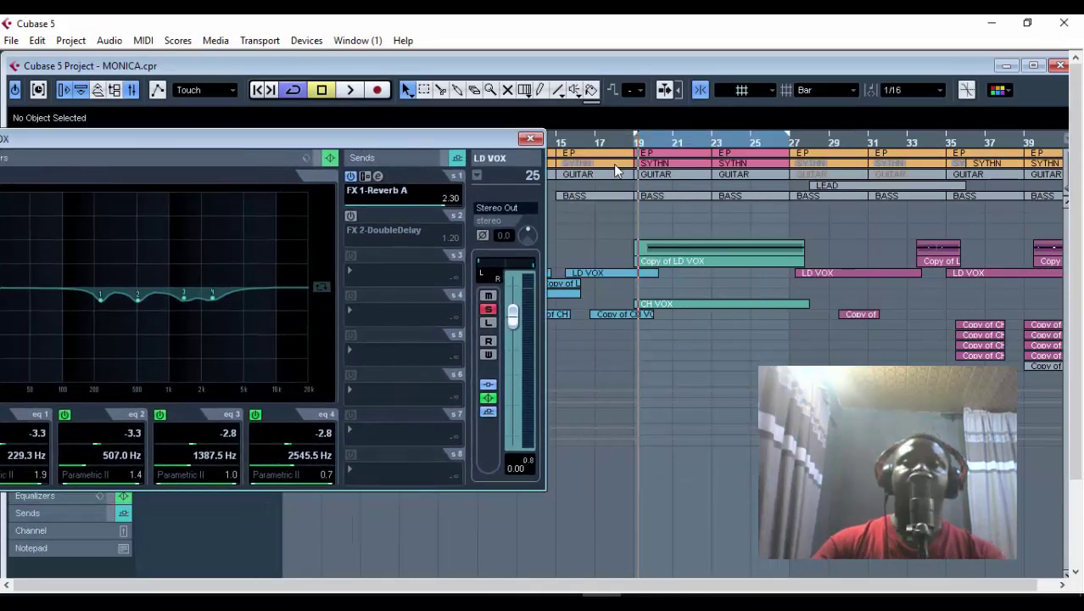
{"action": "key", "text": "space"}
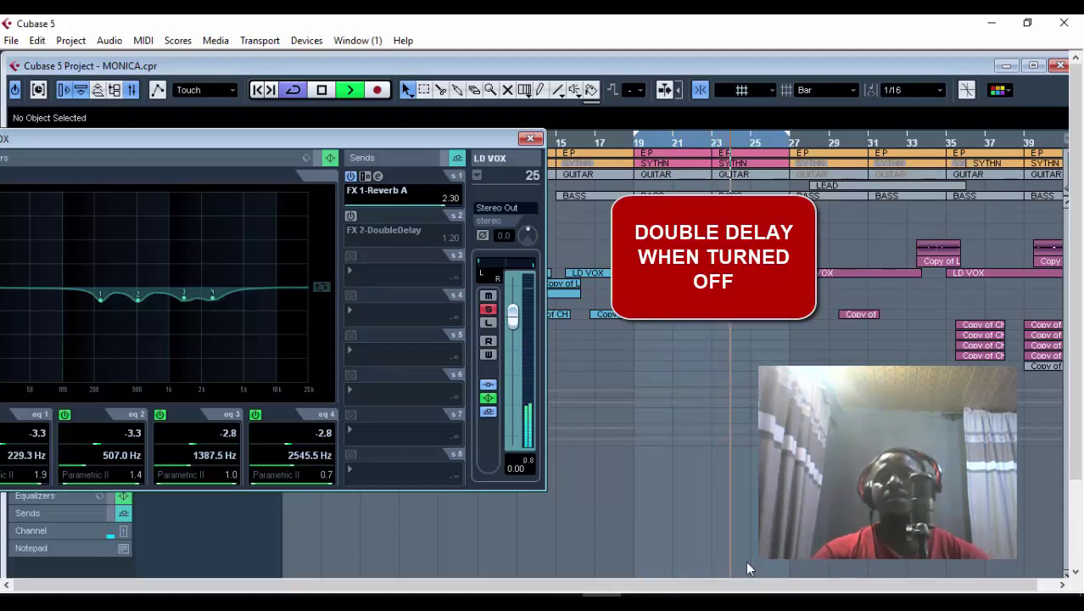
{"action": "mouse_move", "coordinate": [746, 594]}
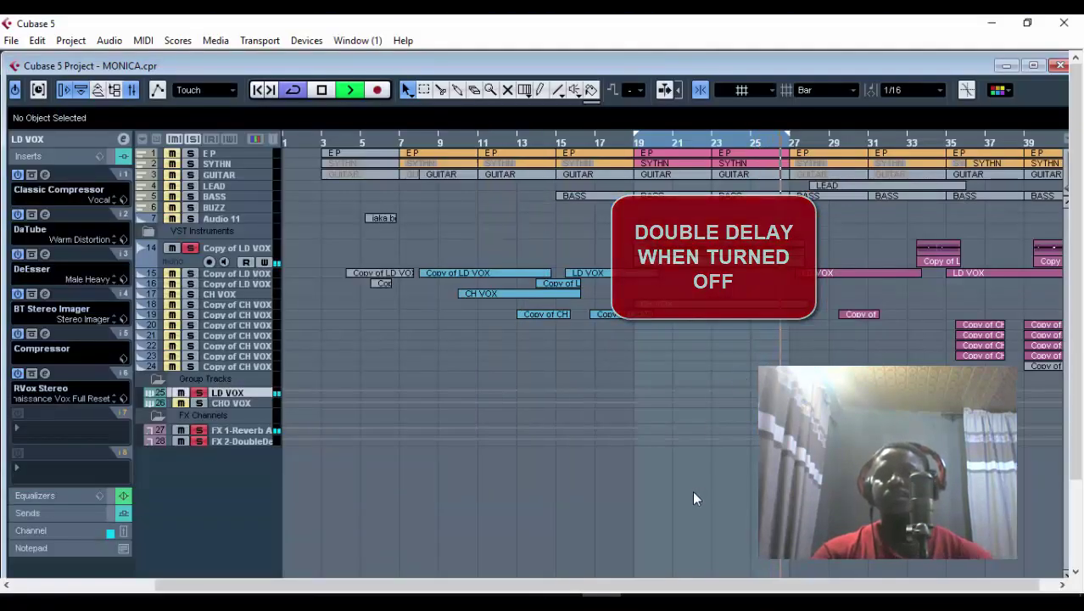
{"action": "key", "text": "space"}
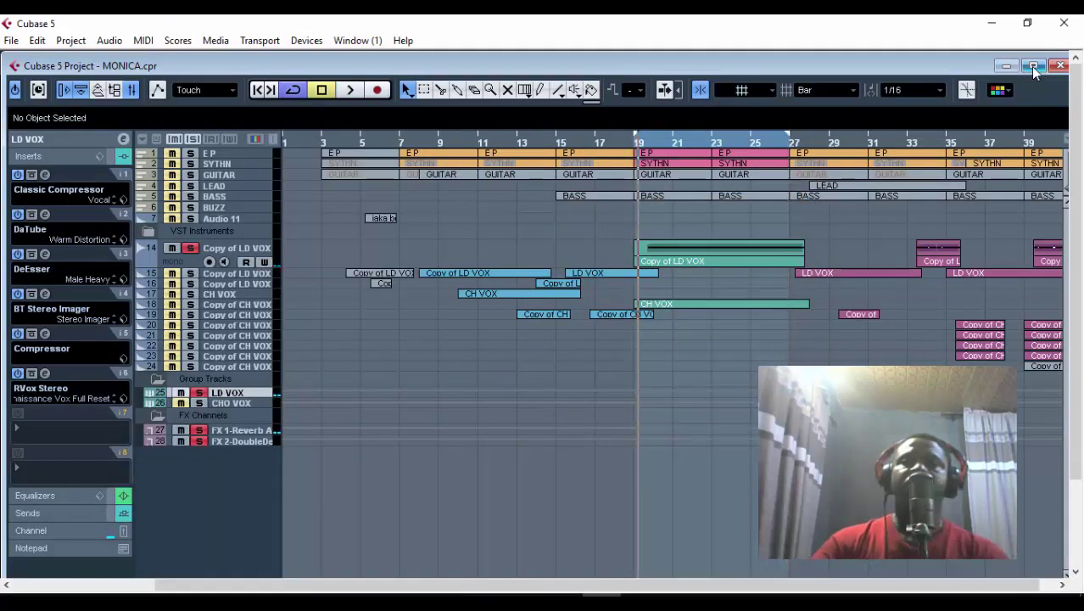
{"action": "left_click", "coordinate": [1033, 66]}
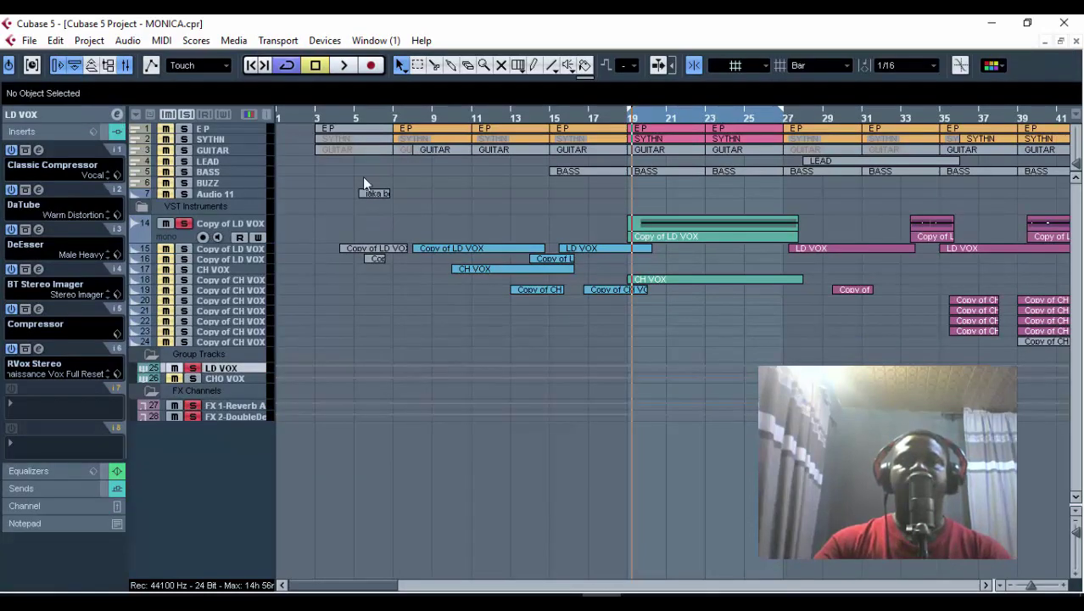
Reactivate the LD VOX group's send to FX 2-DoubleDelay, play the loop with the delay on, and stop it with the channel settings open.
{"action": "left_click", "coordinate": [117, 114]}
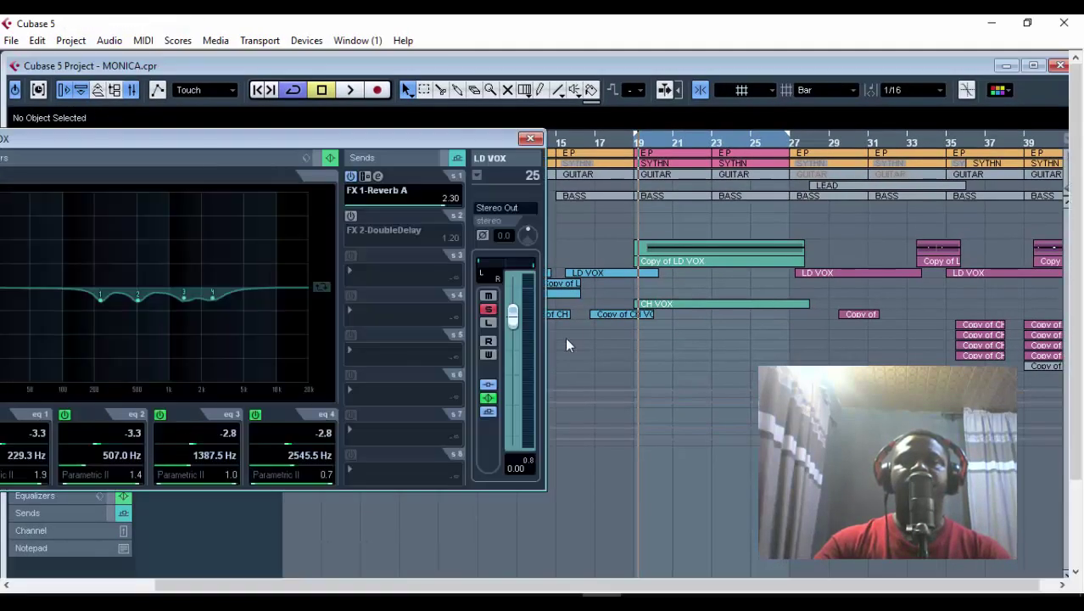
{"action": "left_click", "coordinate": [350, 216]}
{"action": "left_click_drag", "start_coordinate": [384, 136], "coordinate": [418, 144]}
{"action": "left_click", "coordinate": [117, 114]}
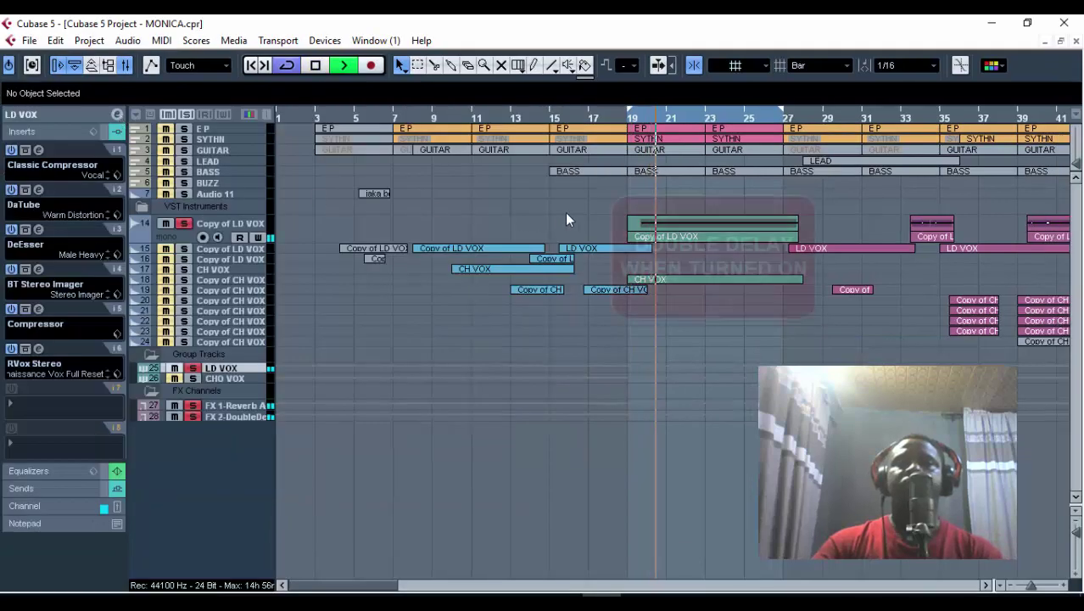
{"action": "left_click", "coordinate": [117, 115]}
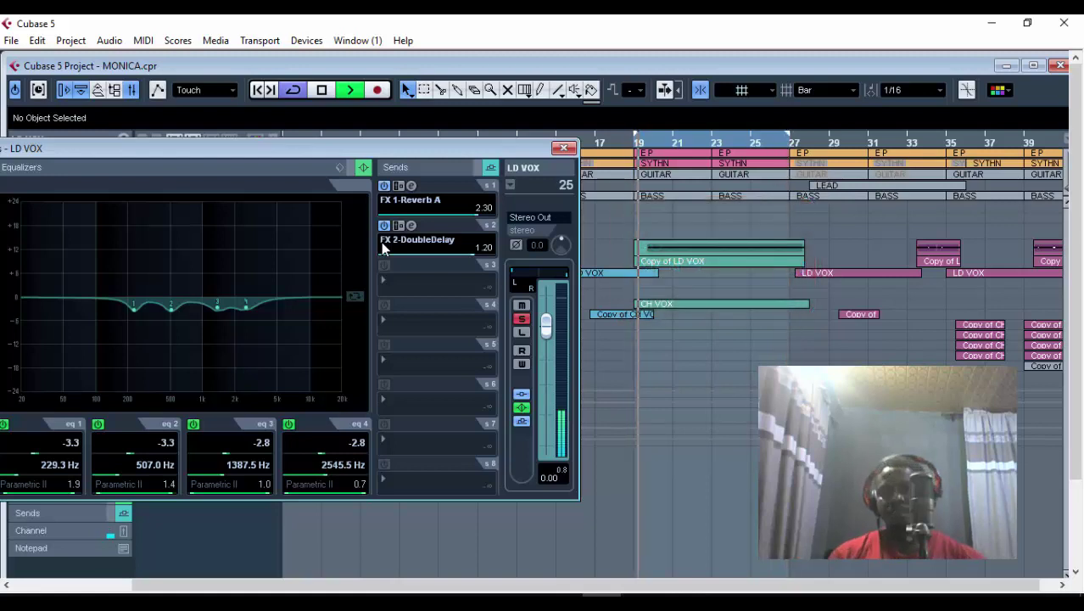
{"action": "key", "text": "space"}
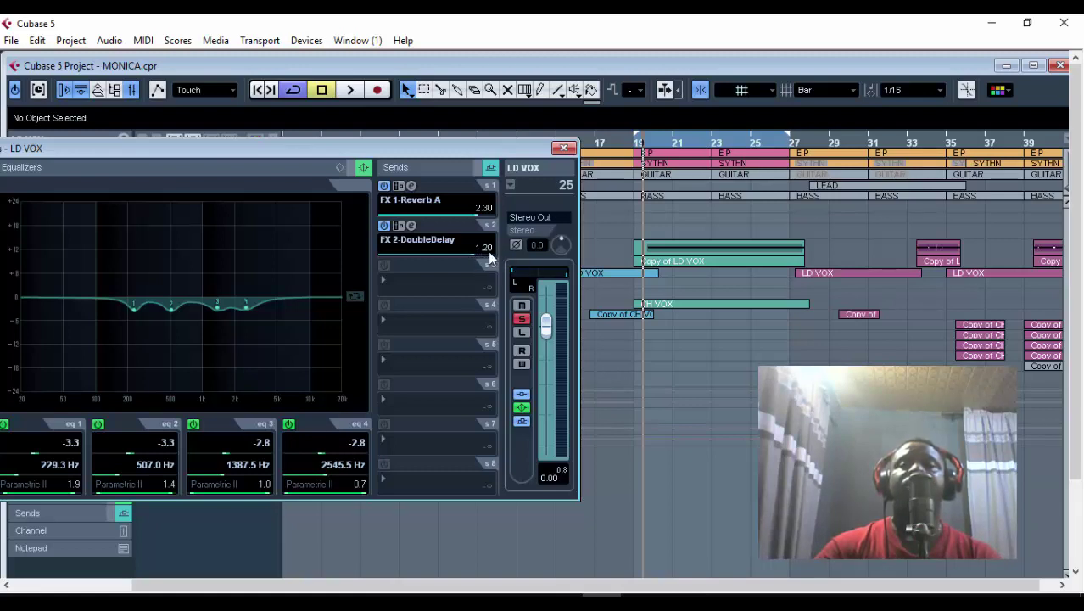
Review the Reverb A effect settings of the first send, and return to the maximized project window showing LD VOX's basic track settings.
{"action": "left_click", "coordinate": [412, 187]}
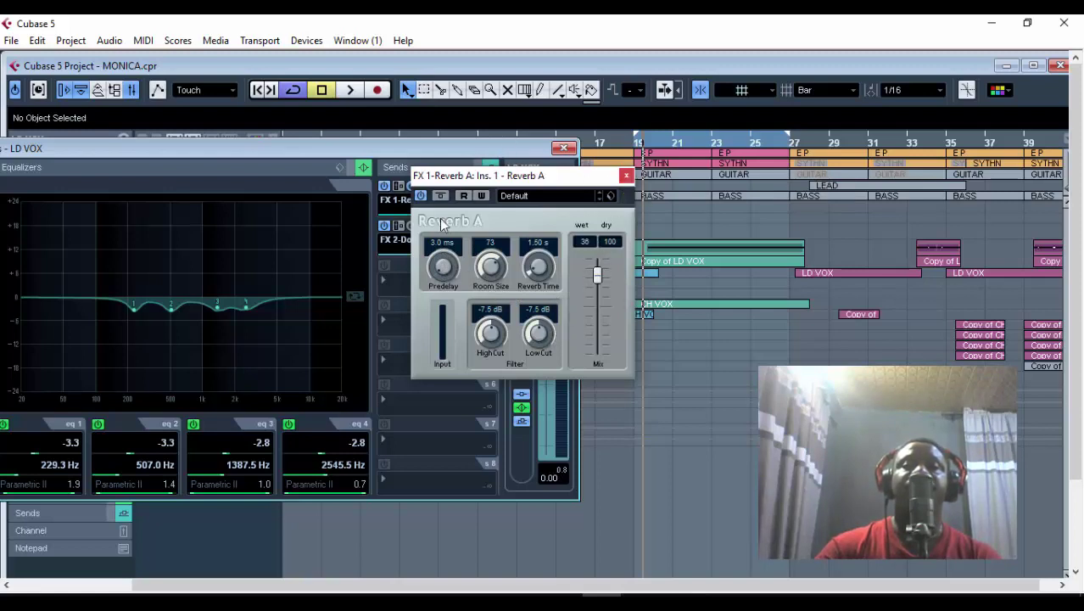
{"action": "left_click", "coordinate": [626, 176]}
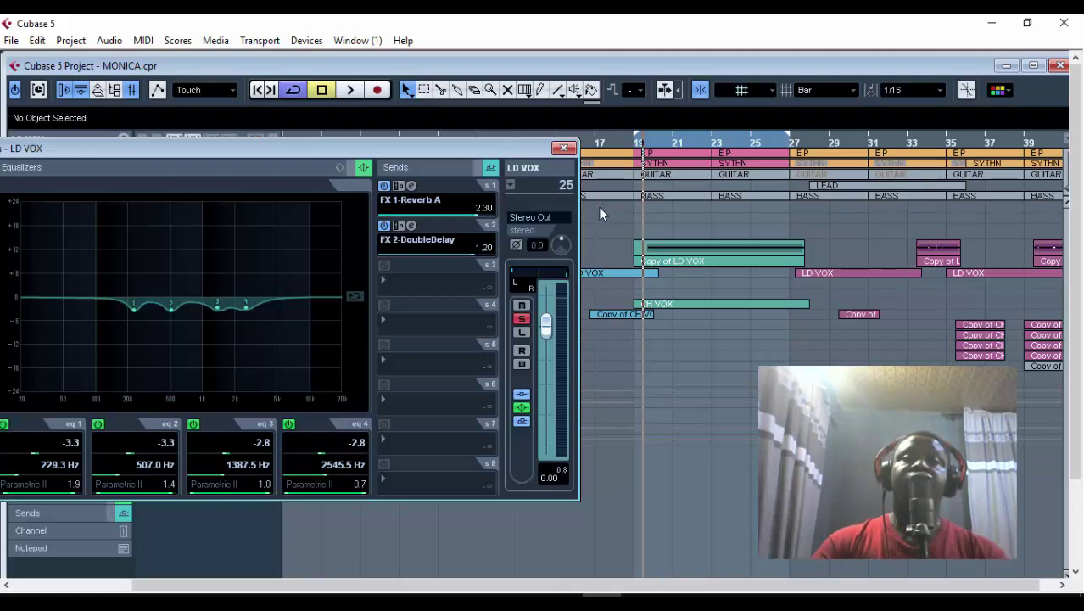
{"action": "left_click", "coordinate": [658, 221]}
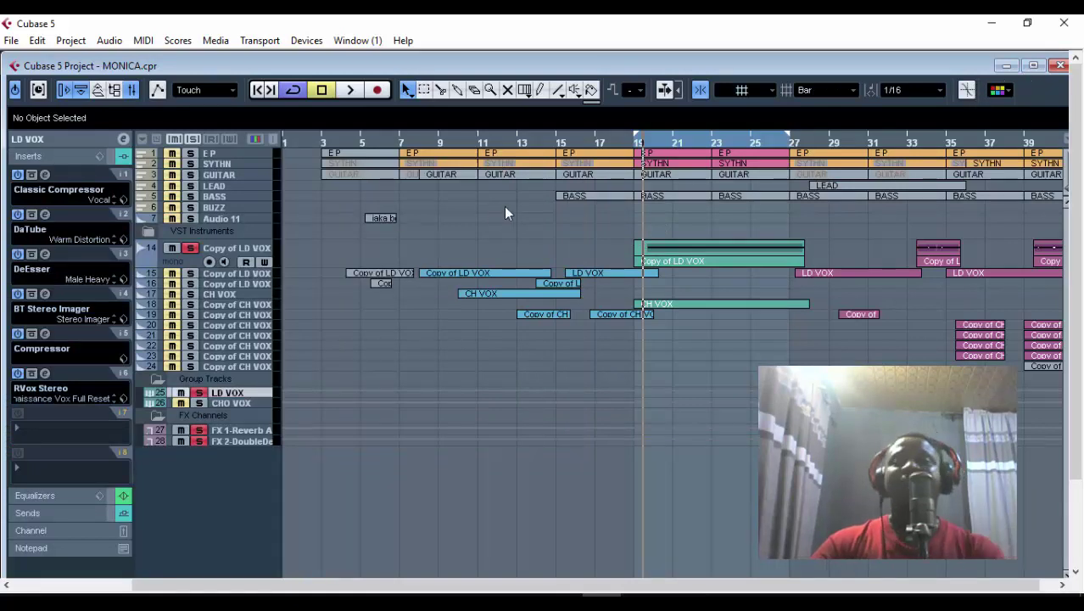
{"action": "left_click", "coordinate": [1032, 66]}
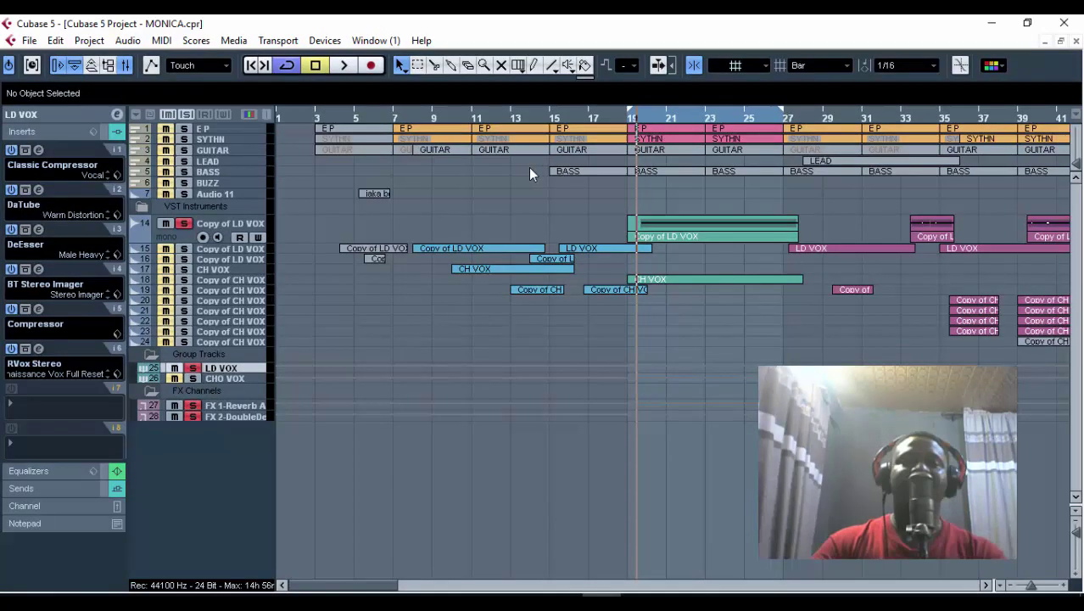
{"action": "left_click", "coordinate": [78, 115]}
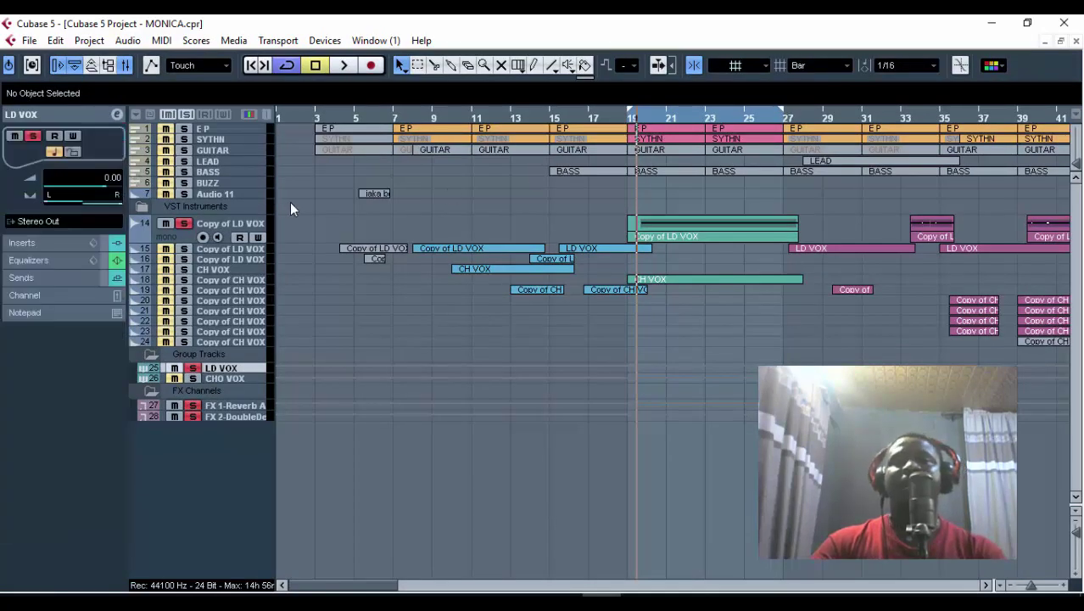